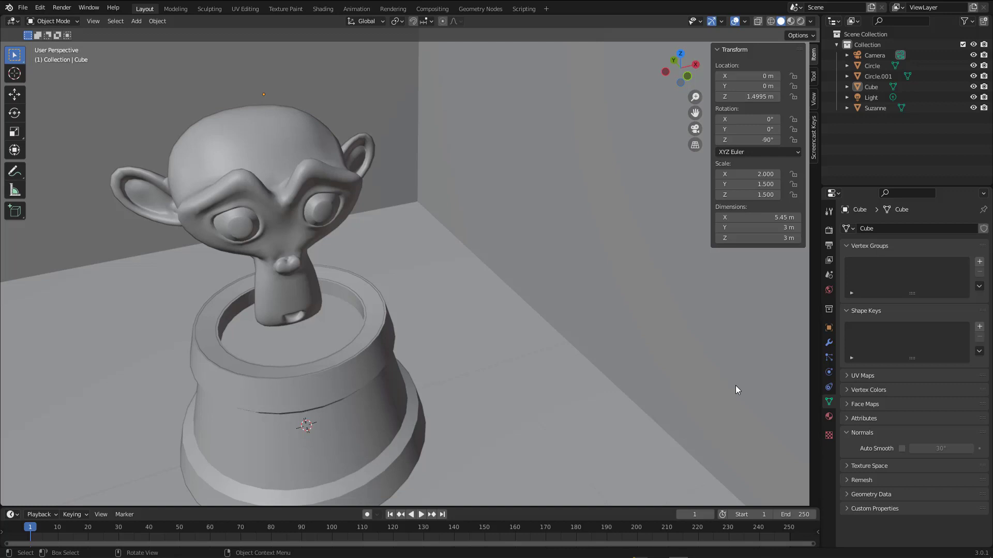
Step: Choose Cycles as the render engine for the scene, keeping the Supported feature set
{"action": "left_click", "coordinate": [829, 229]}
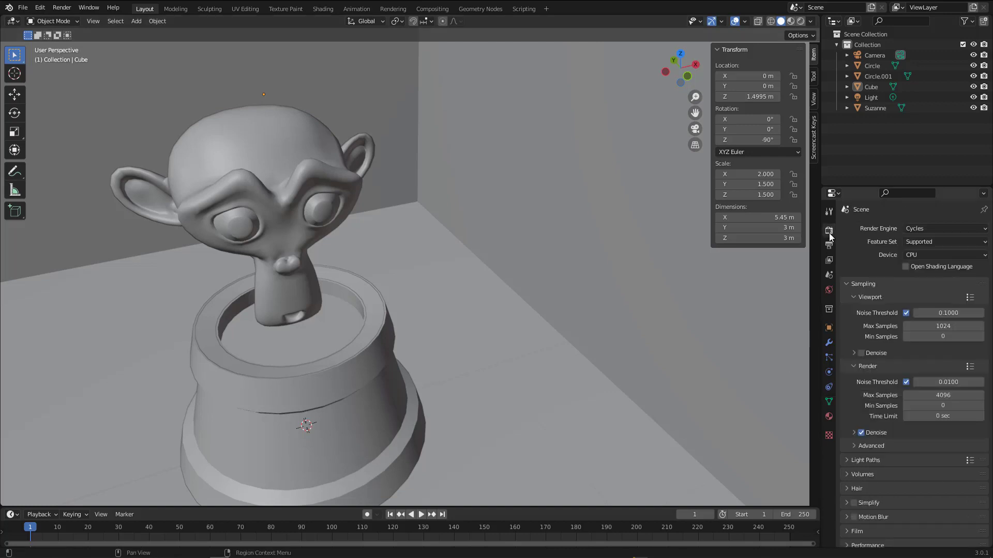
{"action": "left_click", "coordinate": [932, 229]}
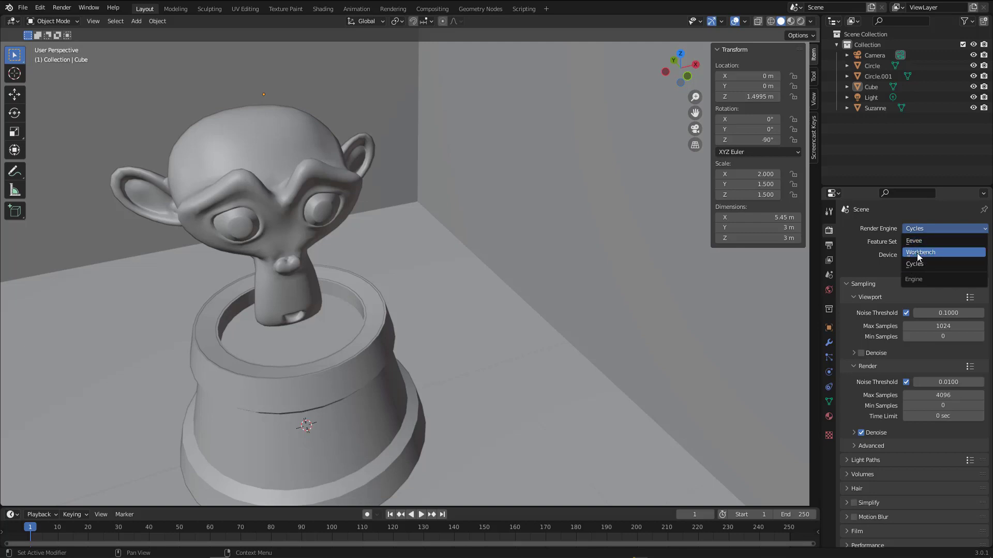
{"action": "left_click", "coordinate": [939, 264]}
{"action": "left_click", "coordinate": [926, 242]}
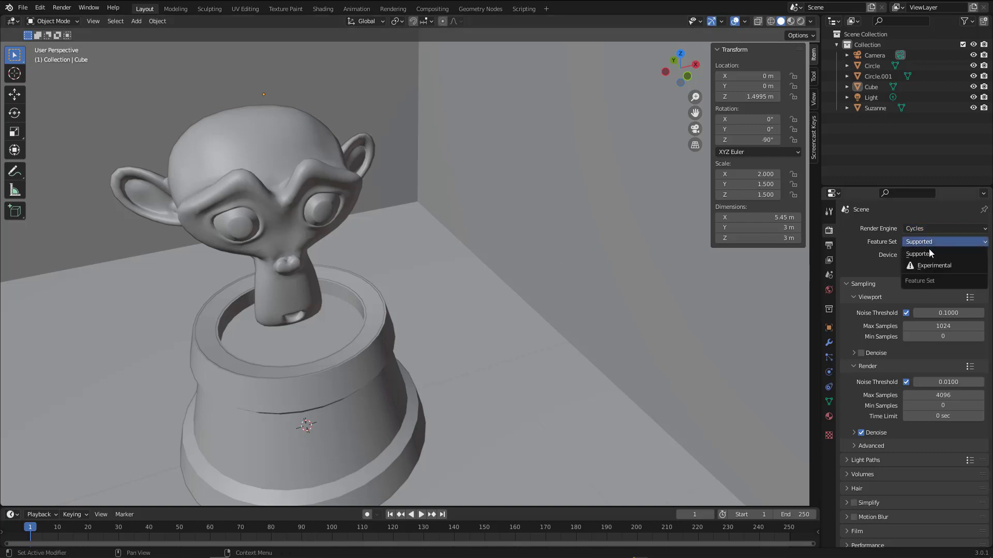
{"action": "left_click", "coordinate": [918, 230]}
{"action": "scroll", "coordinate": [359, 261], "scroll_direction": "up", "scroll_amount": 2}
{"action": "middle_click_drag", "start_coordinate": [362, 241], "coordinate": [338, 249]}
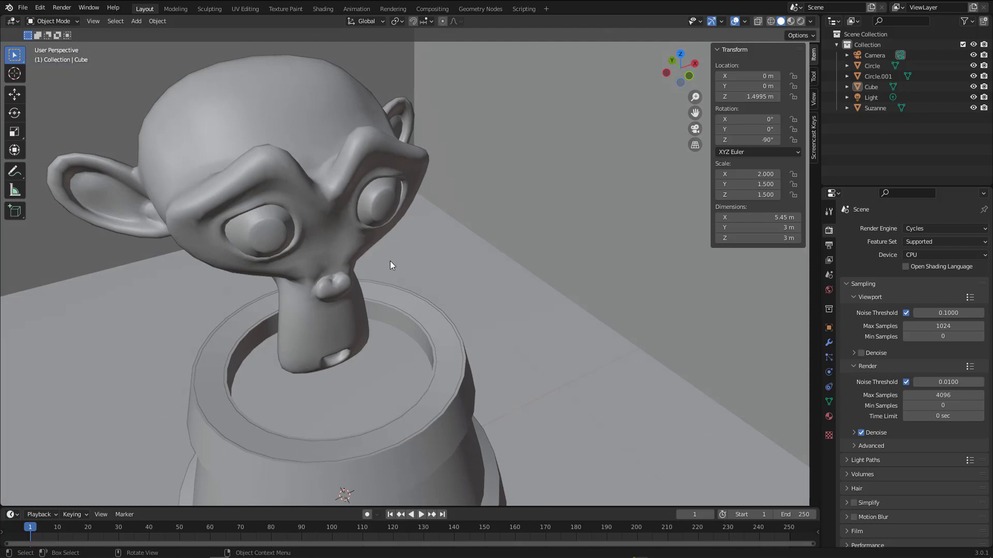
{"action": "left_click", "coordinate": [926, 228]}
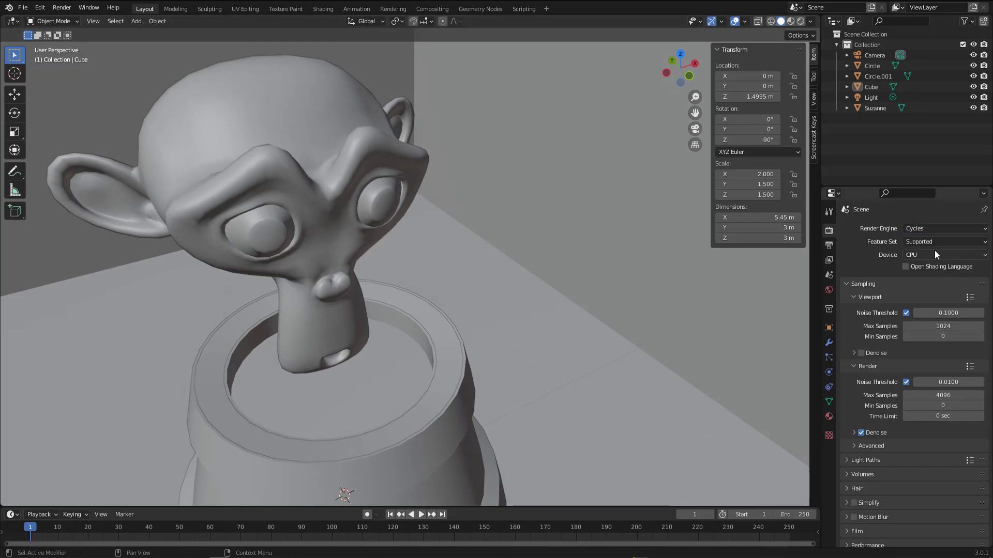
Step: Add a point light to the scene at the world origin
{"action": "scroll", "coordinate": [406, 231], "scroll_direction": "down", "scroll_amount": 4}
{"action": "middle_click_drag", "start_coordinate": [420, 284], "coordinate": [352, 269]}
{"action": "scroll", "coordinate": [345, 247], "scroll_direction": "down", "scroll_amount": 3}
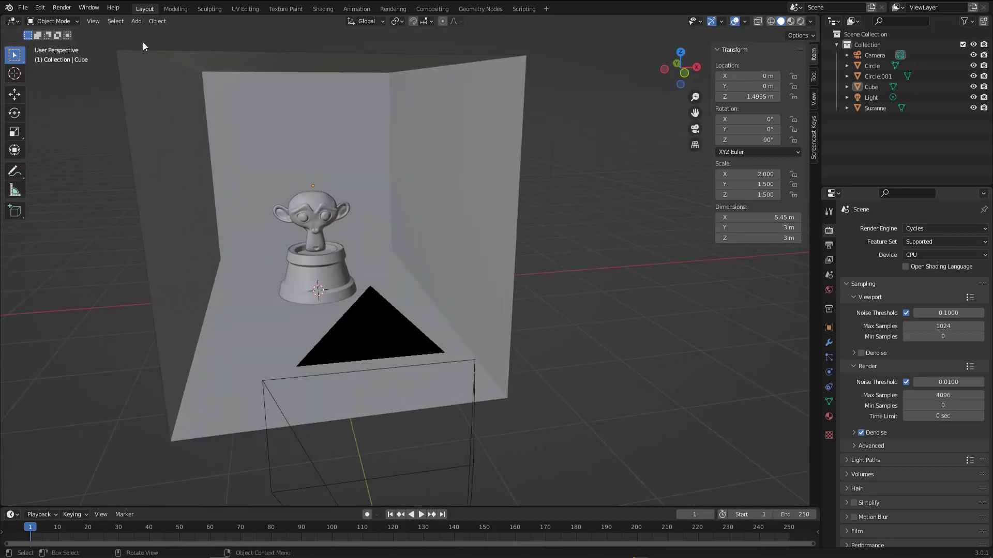
{"action": "left_click", "coordinate": [135, 21]}
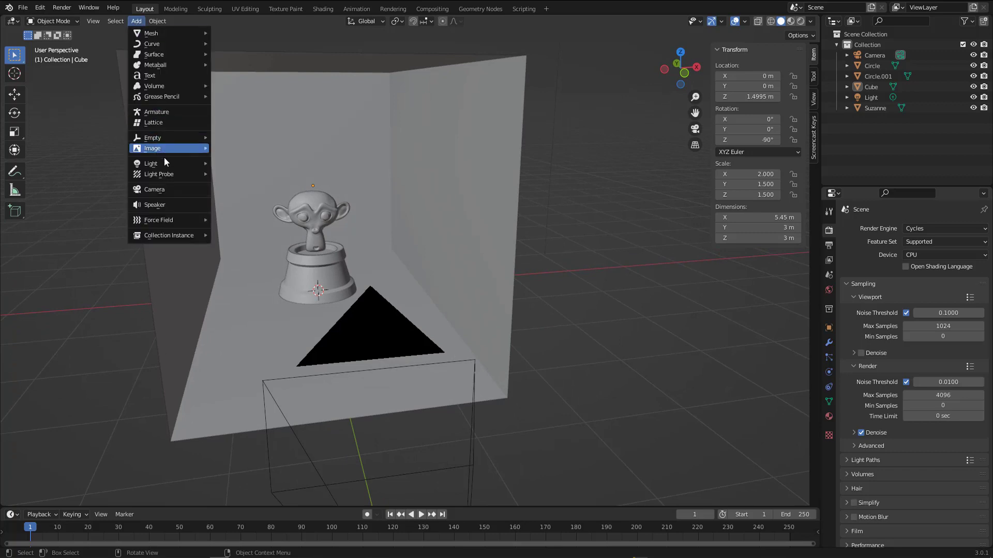
{"action": "mouse_move", "coordinate": [166, 164]}
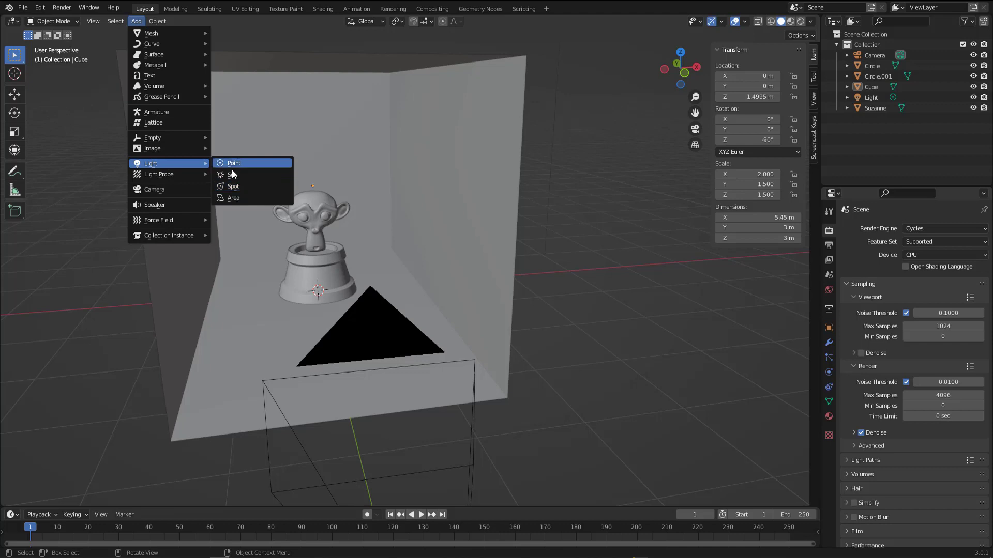
{"action": "middle_click_drag", "start_coordinate": [323, 261], "coordinate": [333, 273]}
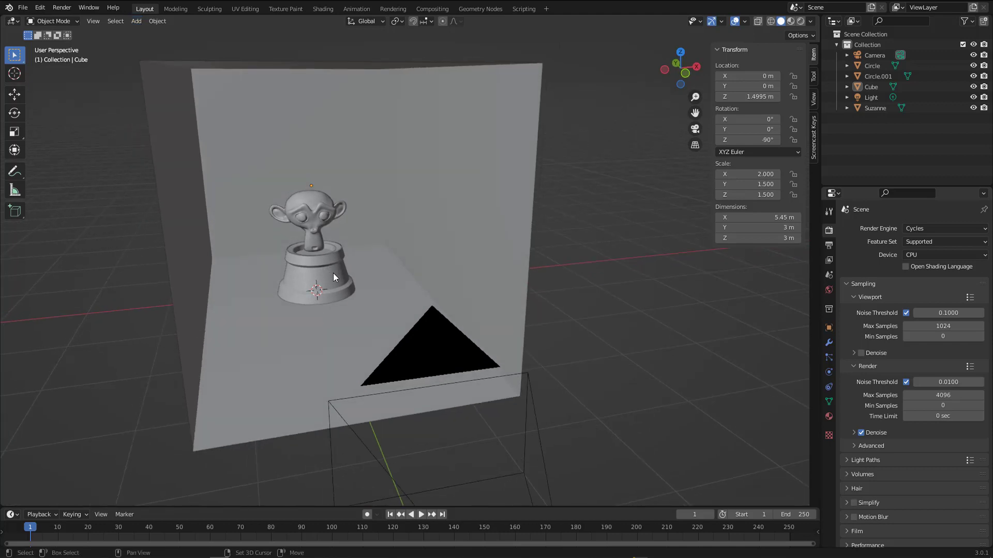
{"action": "key", "text": "shift+a"}
{"action": "mouse_move", "coordinate": [314, 247]}
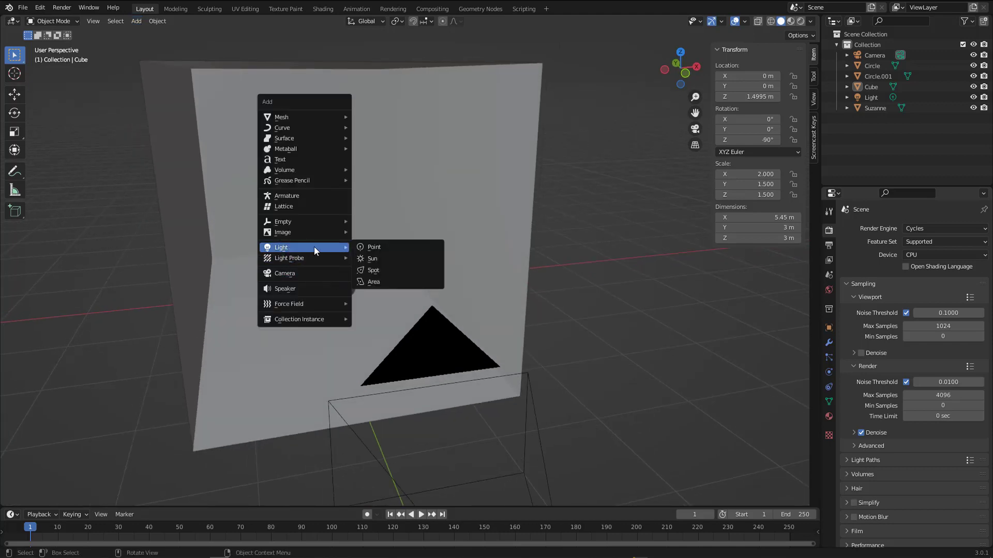
{"action": "left_click", "coordinate": [374, 247]}
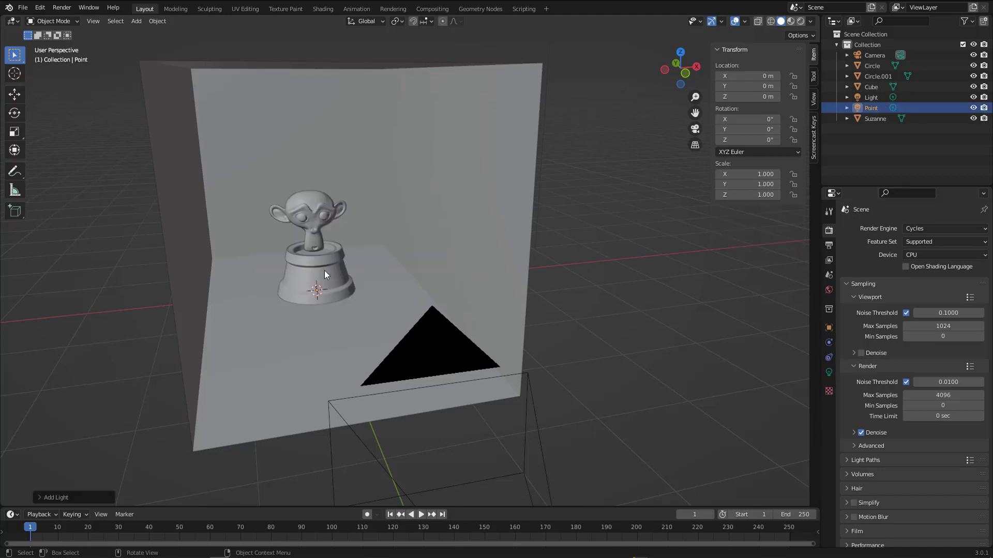
Step: Move the point light to above the monkey head, at about X 0.07, Y 0.82, Z 1.76 m
{"action": "mouse_move", "coordinate": [303, 269]}
{"action": "middle_mouse_down"}
{"action": "mouse_move", "coordinate": [334, 253]}
{"action": "mouse_move", "coordinate": [311, 271]}
{"action": "middle_mouse_up"}
{"action": "scroll", "coordinate": [311, 274], "scroll_direction": "up", "scroll_amount": 5}
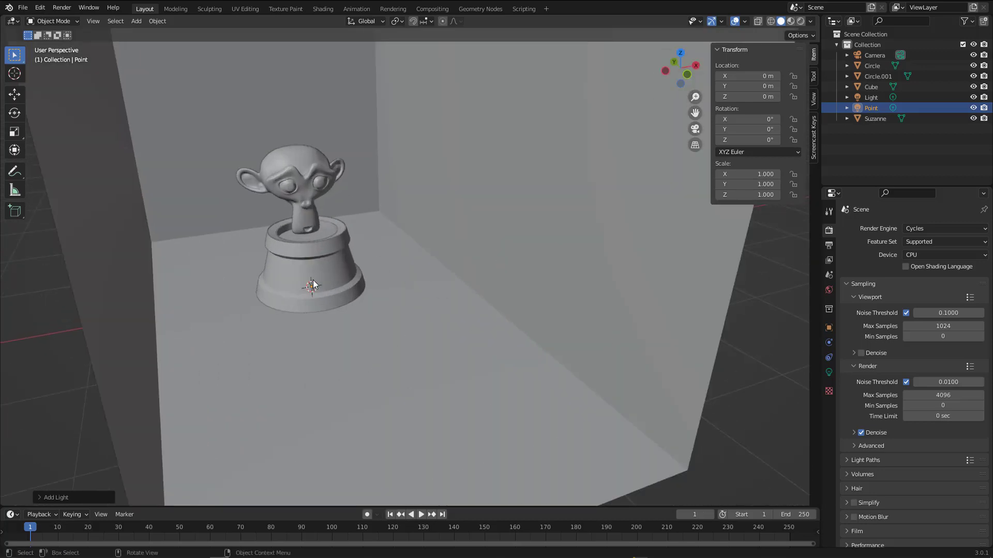
{"action": "key", "text": "g"}
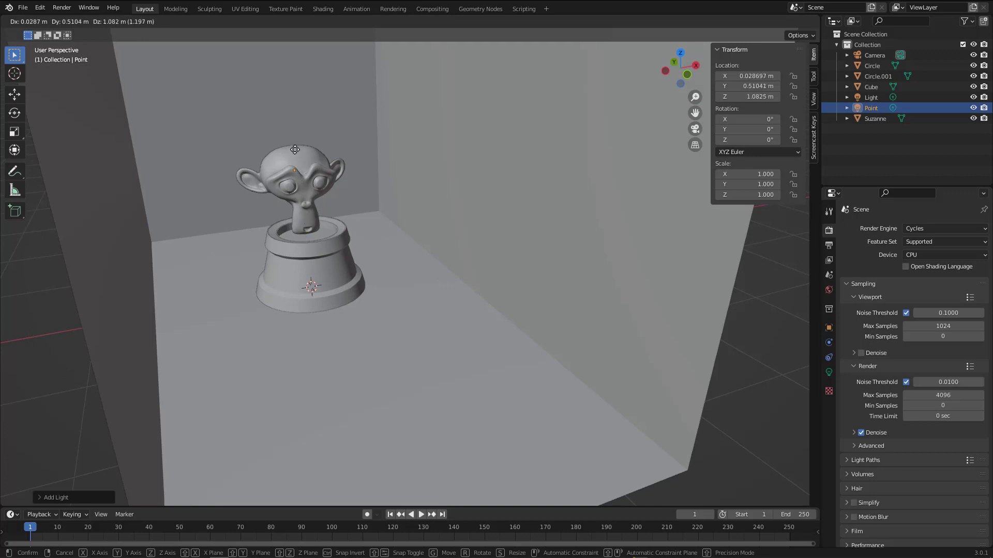
{"action": "left_click", "coordinate": [294, 95]}
{"action": "middle_click_drag", "start_coordinate": [294, 95], "coordinate": [358, 249]}
Step: Open the point light's data properties and expand its preview to examine the light settings
{"action": "left_click", "coordinate": [830, 374]}
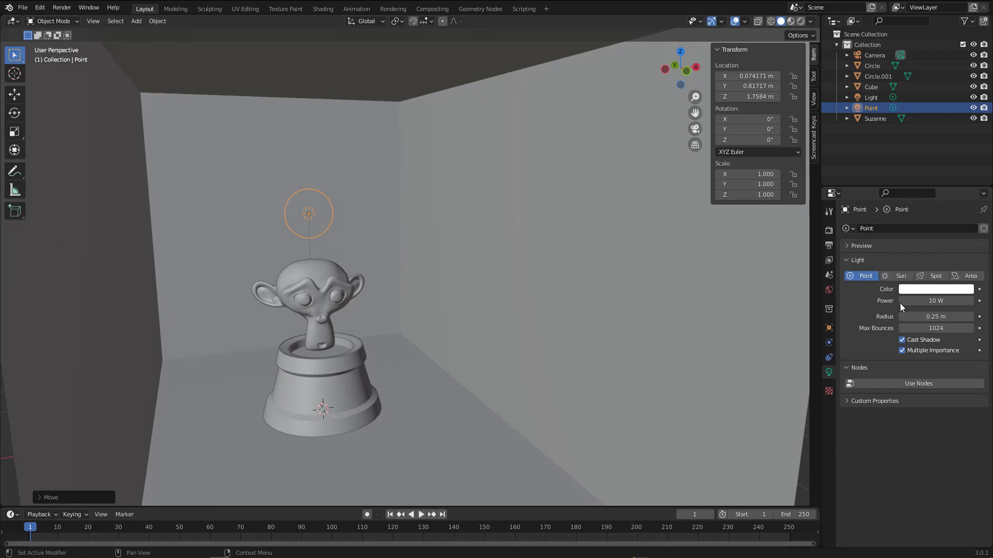
{"action": "left_click", "coordinate": [848, 246]}
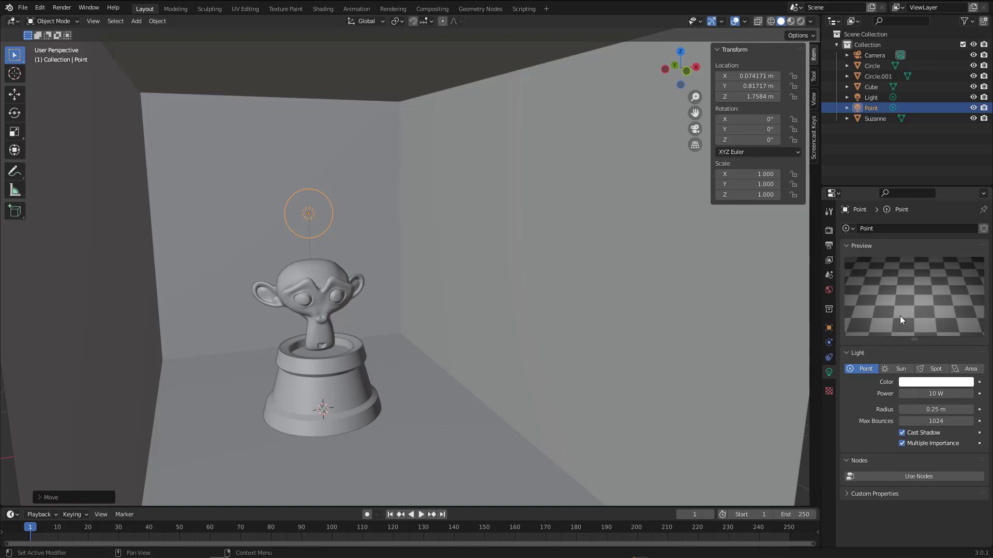
{"action": "middle_click_drag", "start_coordinate": [331, 203], "coordinate": [412, 237]}
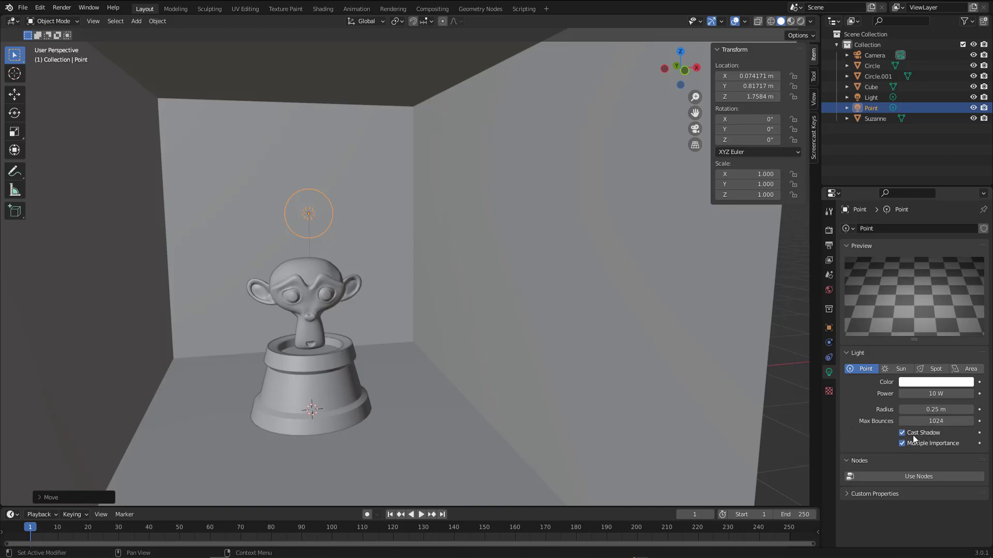
Step: Undo the earlier light placement and reposition the point light above the monkey head, at about X 0.06, Y 0.28, Z 1.93 m
{"action": "key", "text": "ctrl+z"}
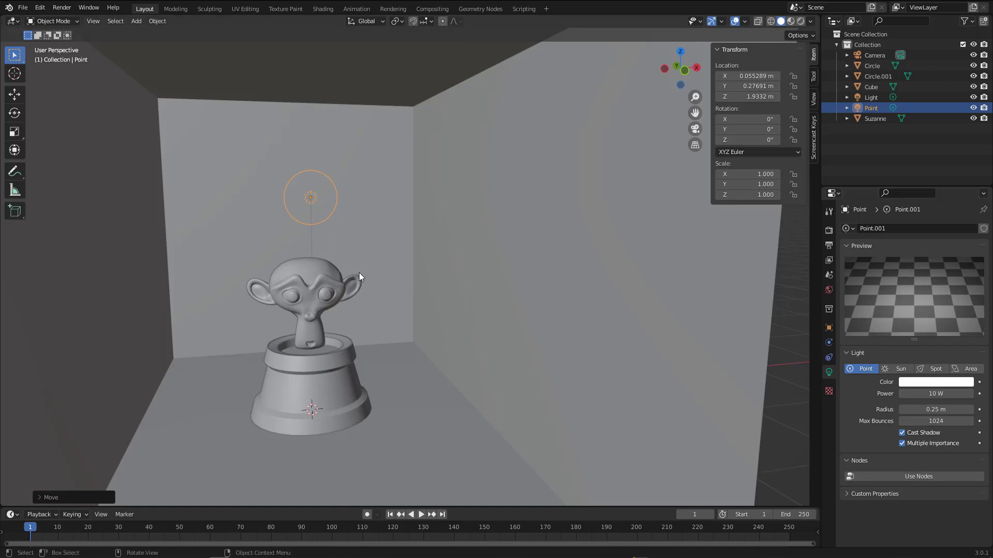
{"action": "scroll", "coordinate": [333, 266], "scroll_direction": "down", "scroll_amount": 4}
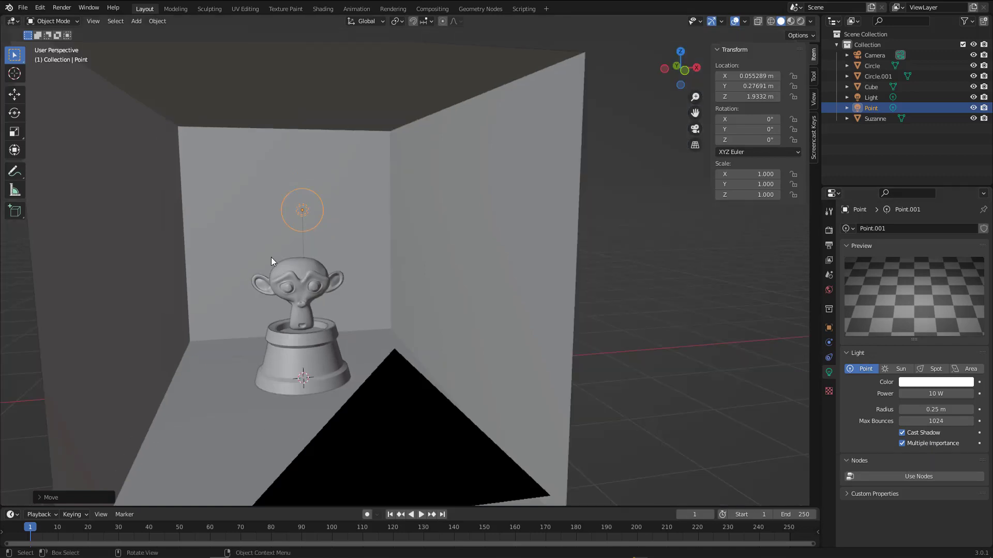
{"action": "mouse_move", "coordinate": [324, 286]}
{"action": "middle_mouse_down"}
{"action": "mouse_move", "coordinate": [333, 285]}
{"action": "mouse_move", "coordinate": [303, 278]}
{"action": "mouse_move", "coordinate": [334, 287]}
{"action": "mouse_move", "coordinate": [321, 294]}
{"action": "middle_mouse_up"}
{"action": "scroll", "coordinate": [317, 290], "scroll_direction": "up", "scroll_amount": 3}
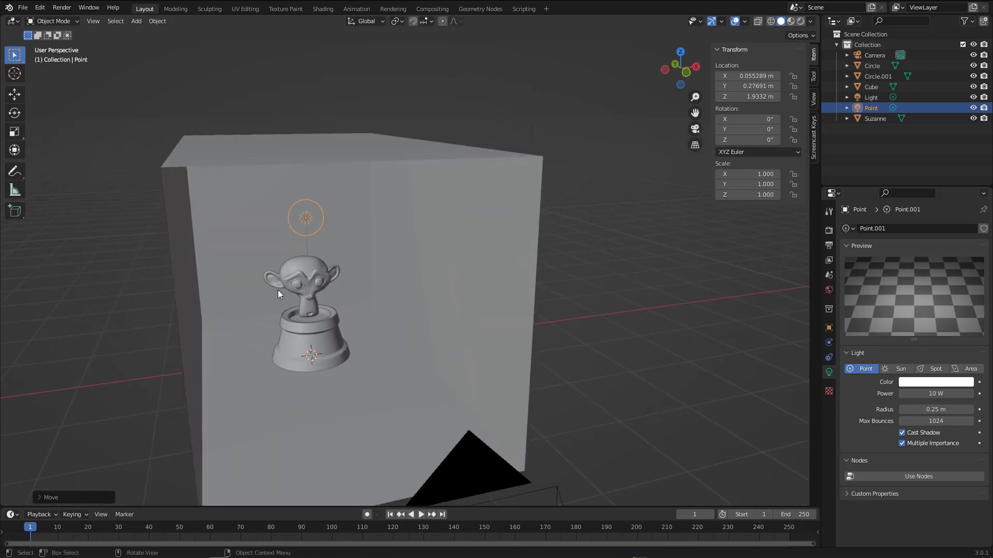
{"action": "scroll", "coordinate": [290, 283], "scroll_direction": "down", "scroll_amount": 2}
{"action": "middle_click_drag", "start_coordinate": [308, 316], "coordinate": [336, 310]}
Step: Select the box that forms the room and inspect its dimensions and open side
{"action": "left_click", "coordinate": [412, 244]}
{"action": "middle_click_drag", "start_coordinate": [412, 243], "coordinate": [709, 257]}
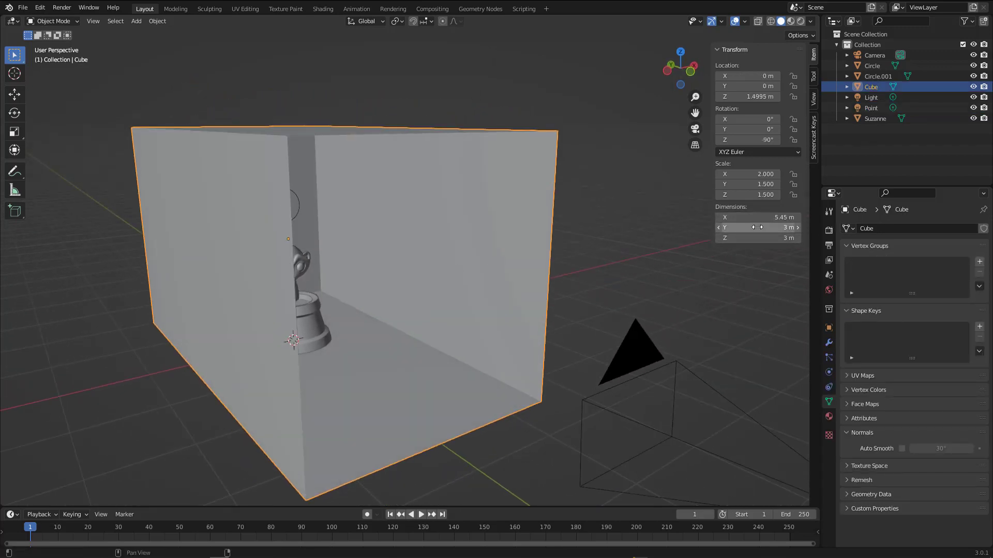
{"action": "middle_click_drag", "start_coordinate": [444, 269], "coordinate": [315, 281]}
{"action": "scroll", "coordinate": [315, 280], "scroll_direction": "up", "scroll_amount": 4}
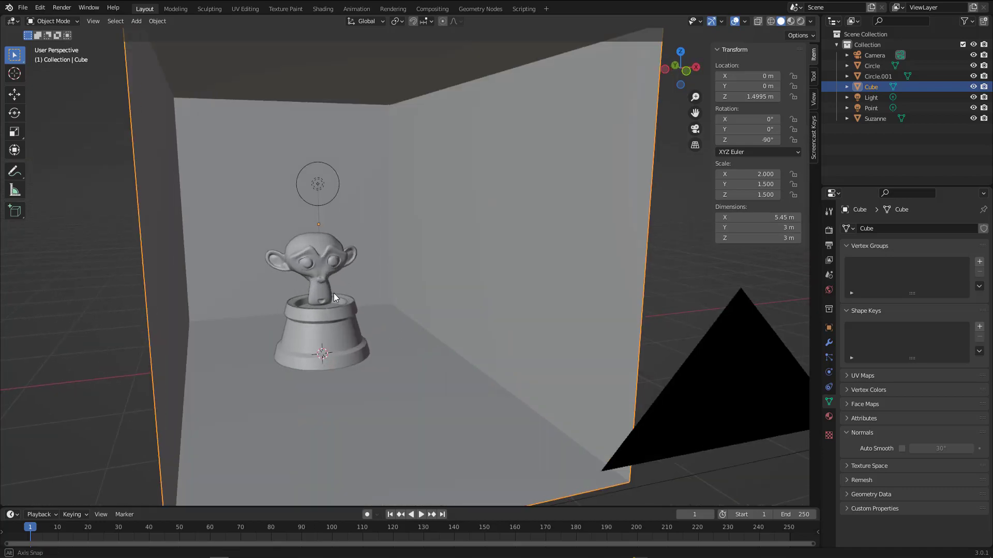
Step: Preview the room in Rendered shading and return the viewport to Solid shading
{"action": "key", "text": "z"}
{"action": "left_click", "coordinate": [392, 240]}
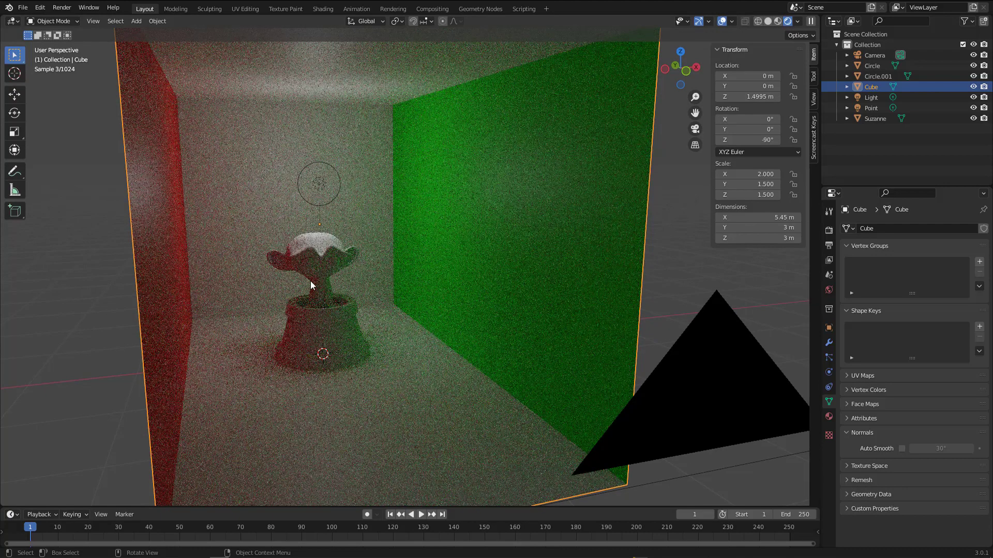
{"action": "key", "text": "z"}
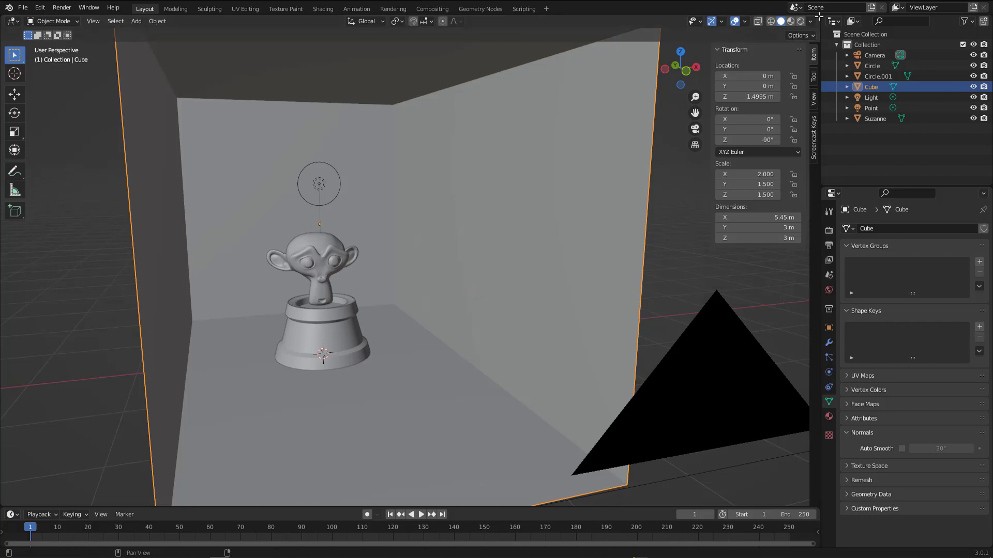
Step: Split the 3D viewport into two side-by-side views and hide the sidebar in one of them
{"action": "left_click_drag", "start_coordinate": [818, 16], "coordinate": [372, 17]}
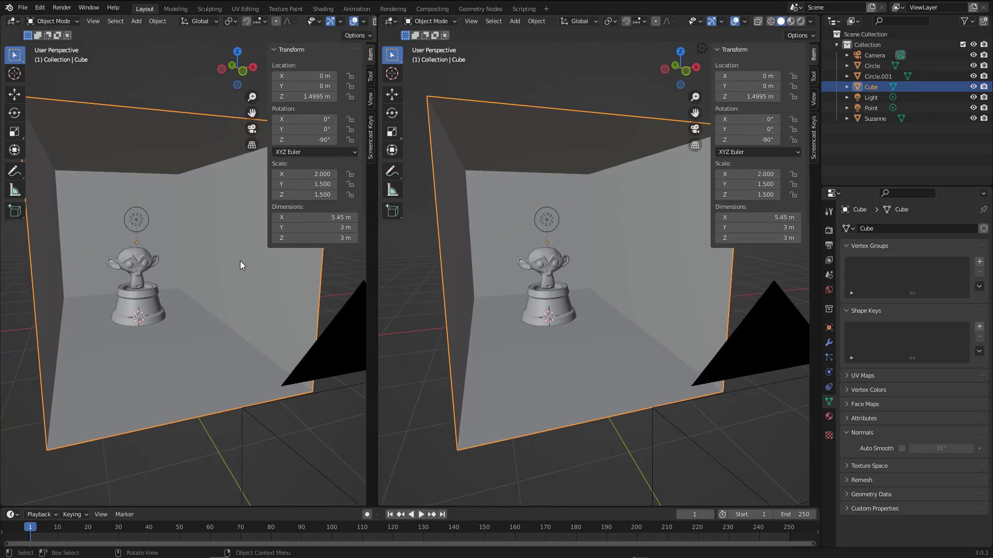
{"action": "key", "text": "n"}
{"action": "mouse_move", "coordinate": [240, 279]}
{"action": "middle_mouse_down"}
{"action": "mouse_move", "coordinate": [161, 268]}
{"action": "mouse_move", "coordinate": [175, 286]}
{"action": "middle_mouse_up"}
Step: Set the viewport with the hidden sidebar to Rendered shading and frame the whole room in it
{"action": "key", "text": "z"}
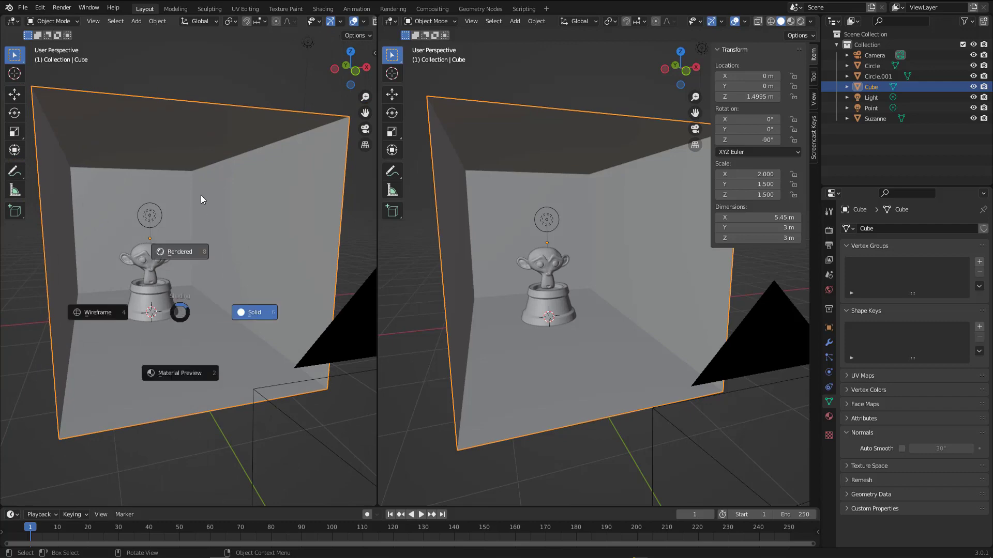
{"action": "left_click", "coordinate": [201, 196]}
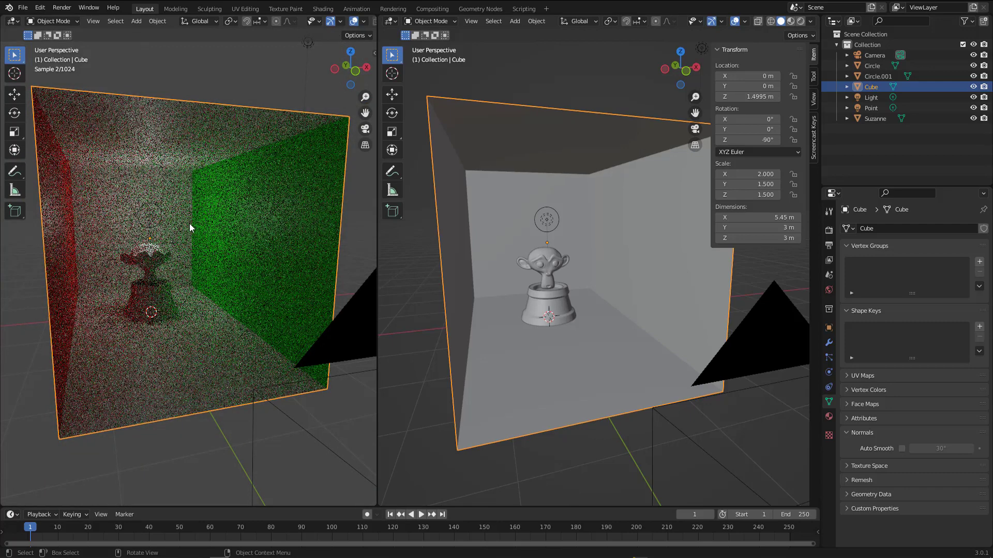
{"action": "middle_click_drag", "start_coordinate": [178, 226], "coordinate": [157, 219]}
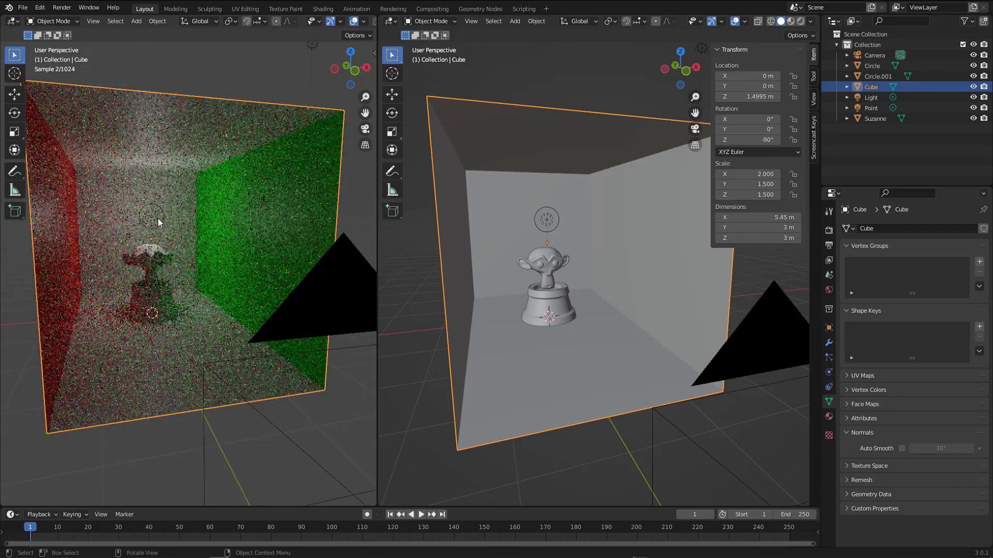
Step: Select the point light, test a green light colour and bring it back to white by lowering the HSV saturation
{"action": "left_click", "coordinate": [157, 218]}
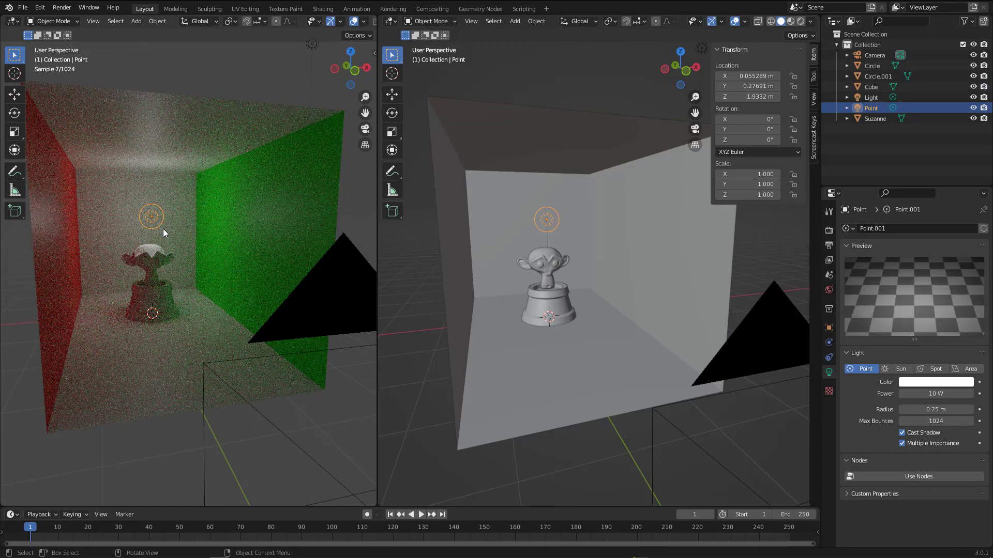
{"action": "left_click", "coordinate": [925, 383]}
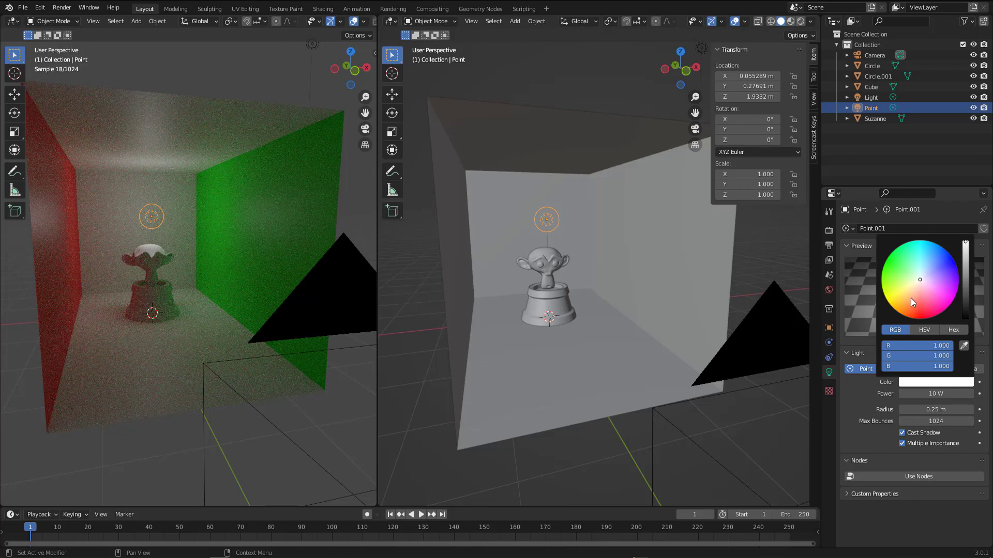
{"action": "left_click", "coordinate": [893, 263]}
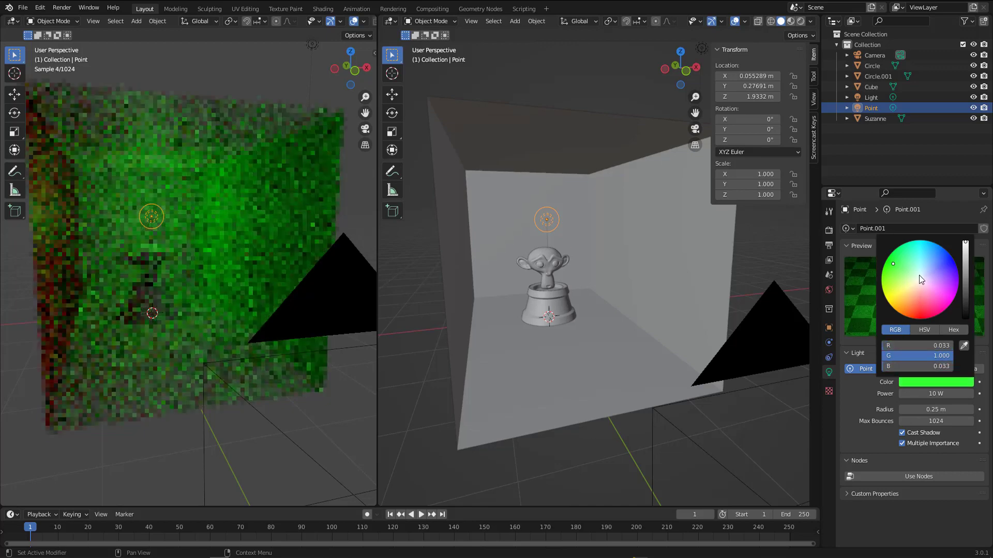
{"action": "left_click", "coordinate": [921, 278]}
{"action": "left_click", "coordinate": [924, 330]}
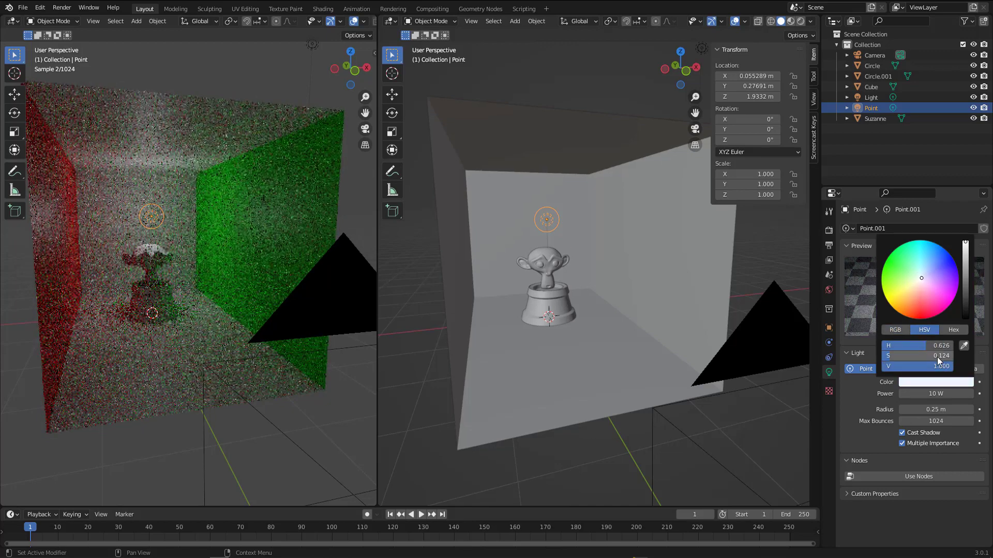
{"action": "left_click_drag", "start_coordinate": [937, 357], "coordinate": [910, 357]}
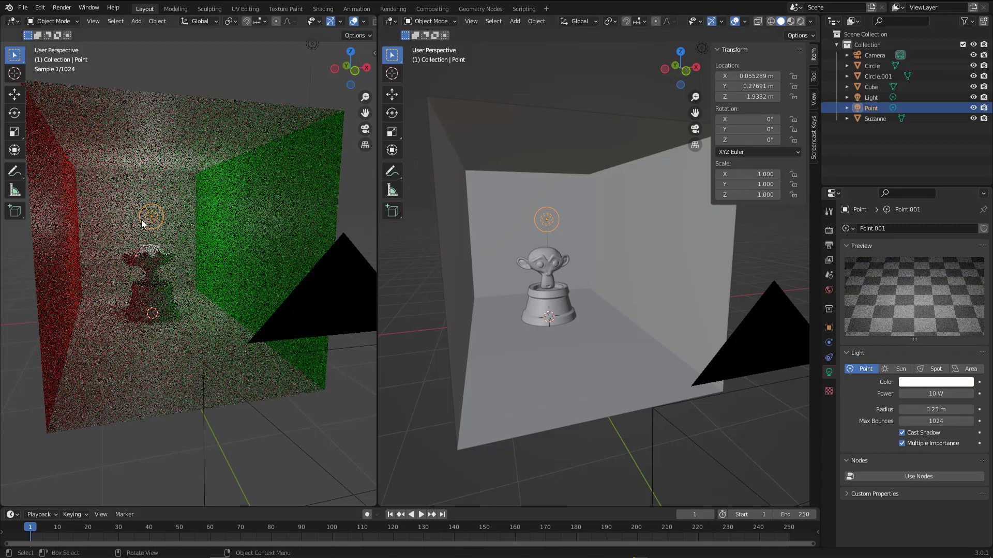
Step: Try the point light's power at 100 W and set it back to 10 W
{"action": "left_click", "coordinate": [928, 395]}
{"action": "type", "text": "100"}
{"action": "key", "text": "Return"}
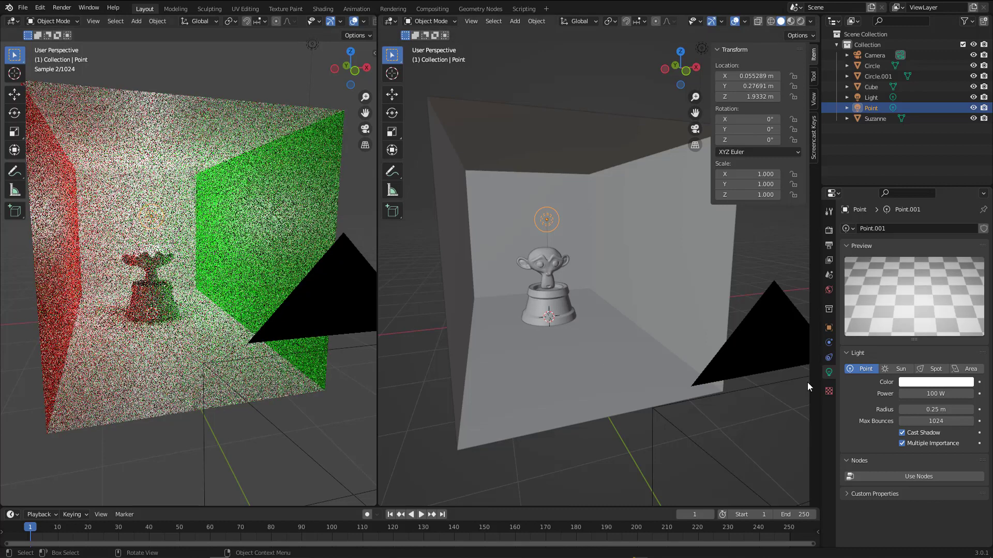
{"action": "left_click", "coordinate": [936, 394]}
{"action": "type", "text": "10"}
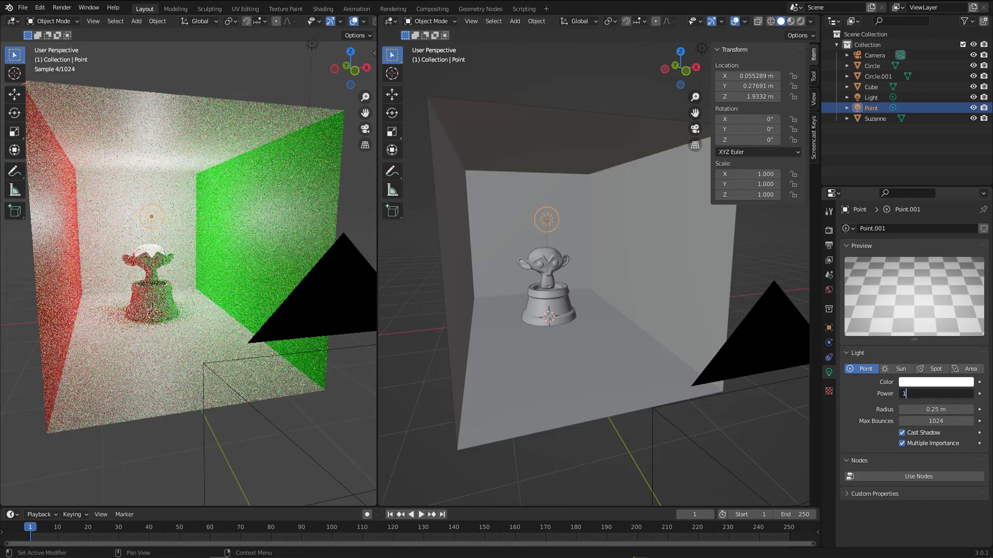
{"action": "key", "text": "Return"}
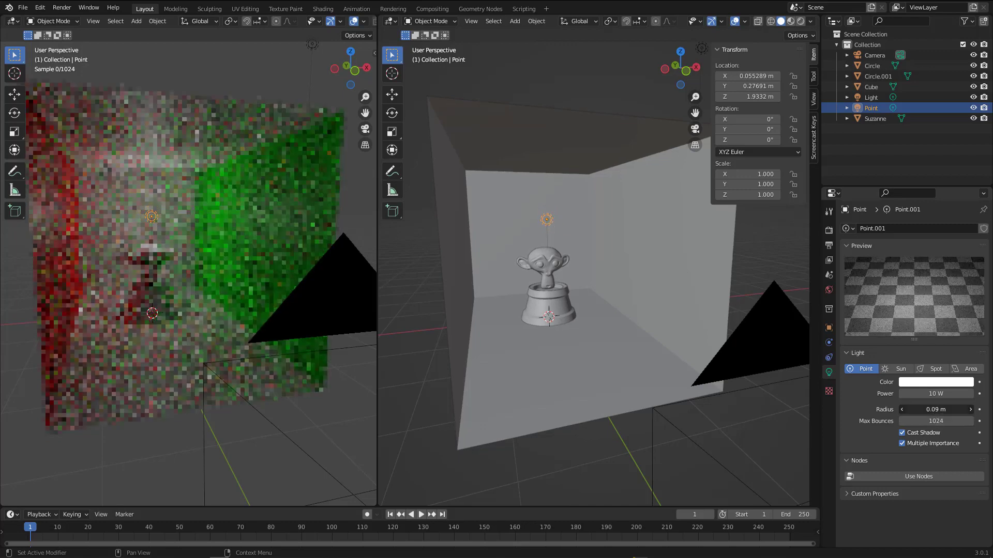
Step: Set the point light's radius to 0.16 m and move the light about 1.4 m towards the green wall
{"action": "mouse_move", "coordinate": [936, 409]}
{"action": "left_mouse_down"}
{"action": "mouse_move", "coordinate": [981, 410]}
{"action": "mouse_move", "coordinate": [942, 409]}
{"action": "left_mouse_up"}
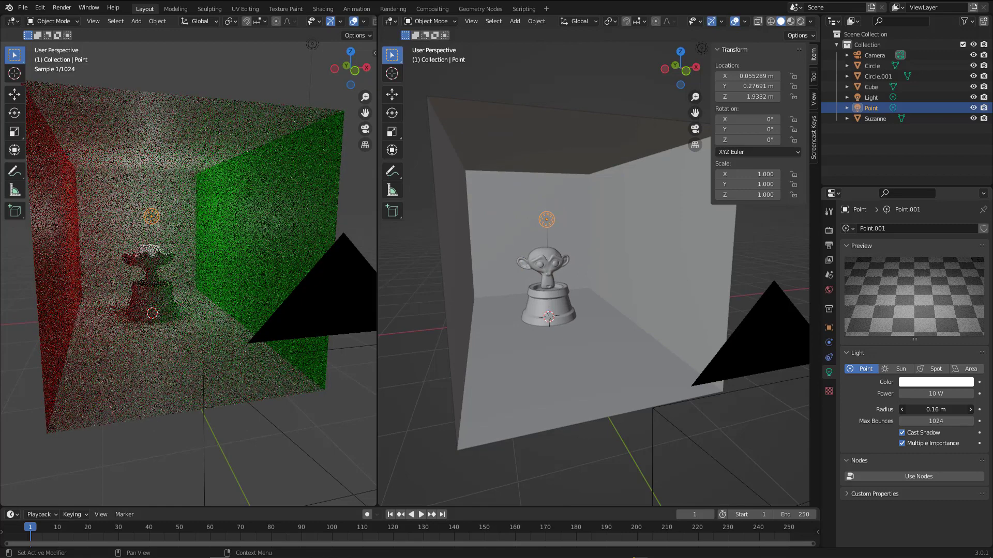
{"action": "middle_click_drag", "start_coordinate": [152, 278], "coordinate": [163, 248]}
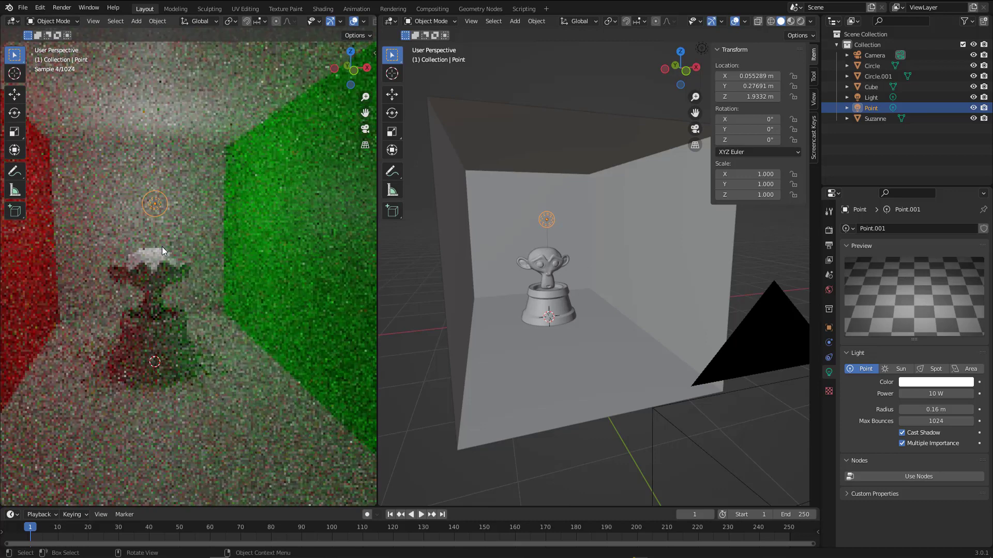
{"action": "key", "text": "g"}
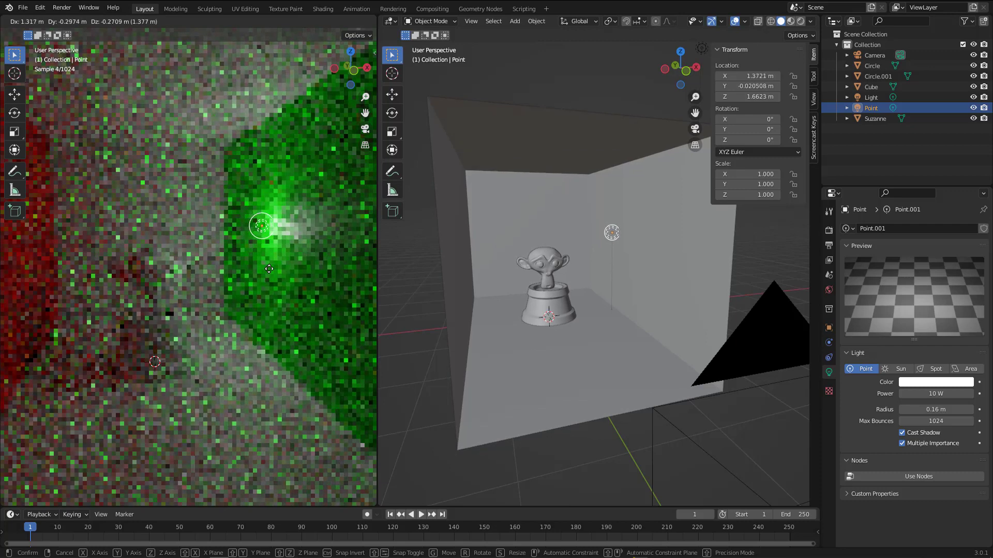
{"action": "left_click", "coordinate": [210, 280]}
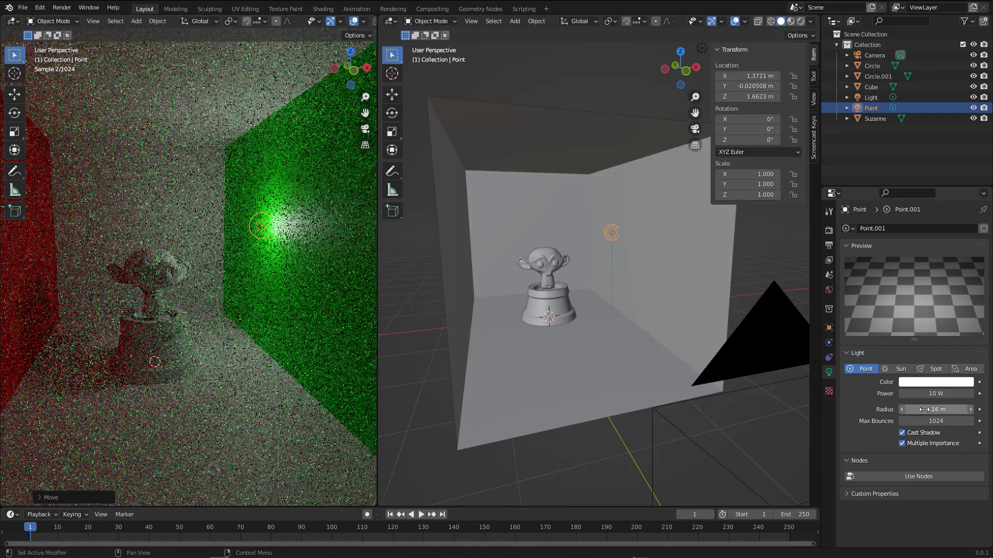
Step: Reduce the point light's radius to 0.04 m
{"action": "left_click_drag", "start_coordinate": [937, 410], "coordinate": [916, 409]}
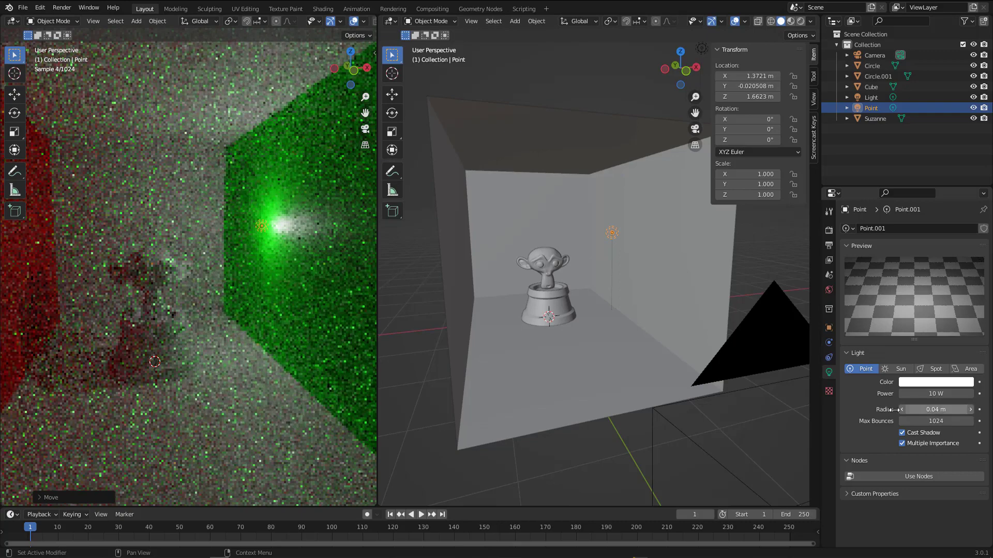
{"action": "scroll", "coordinate": [156, 343], "scroll_direction": "up", "scroll_amount": 3}
{"action": "middle_click_drag", "start_coordinate": [156, 343], "coordinate": [137, 341]}
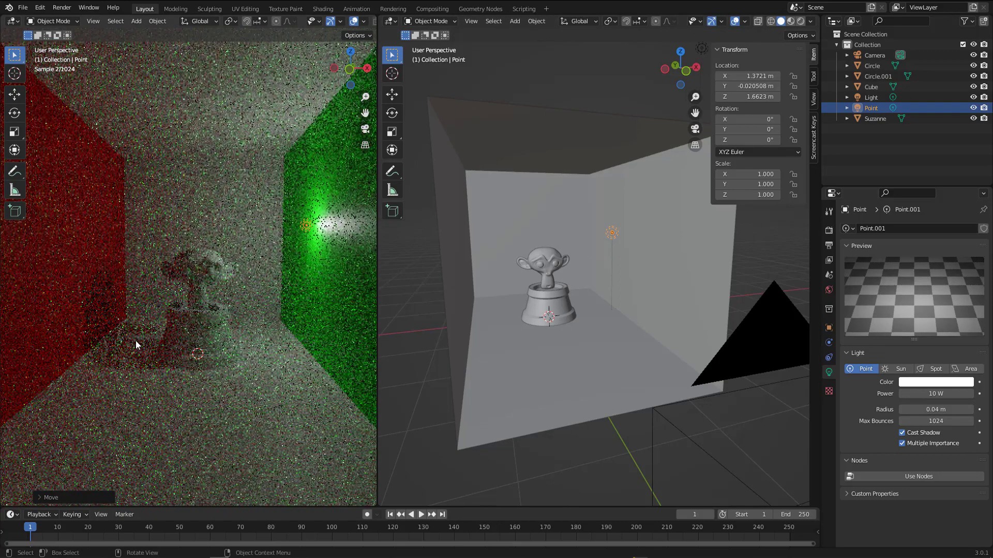
Step: Limit the rendered view to a render region around the monkey head and temporarily mark its floor shadow with an arrow
{"action": "key", "text": "b"}
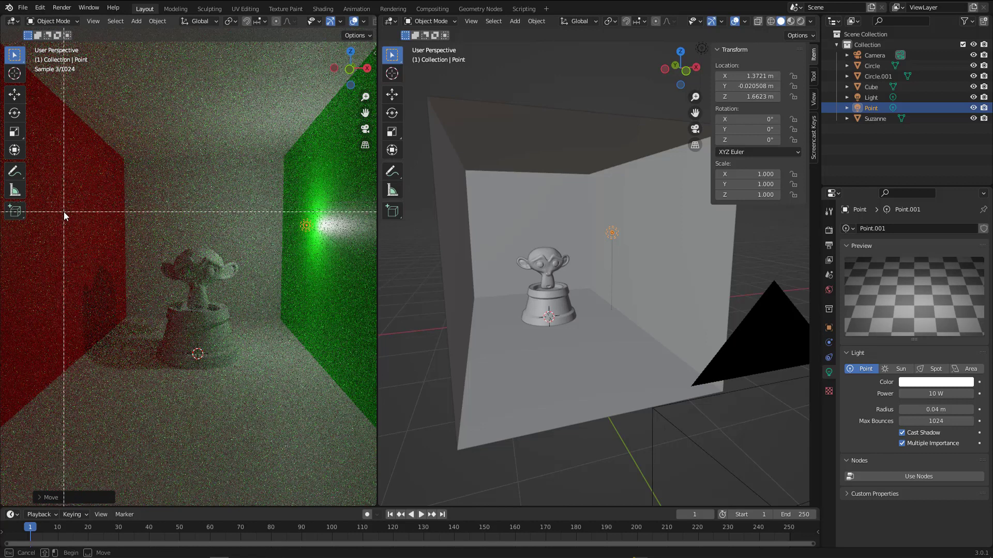
{"action": "left_click_drag", "start_coordinate": [63, 212], "coordinate": [323, 406]}
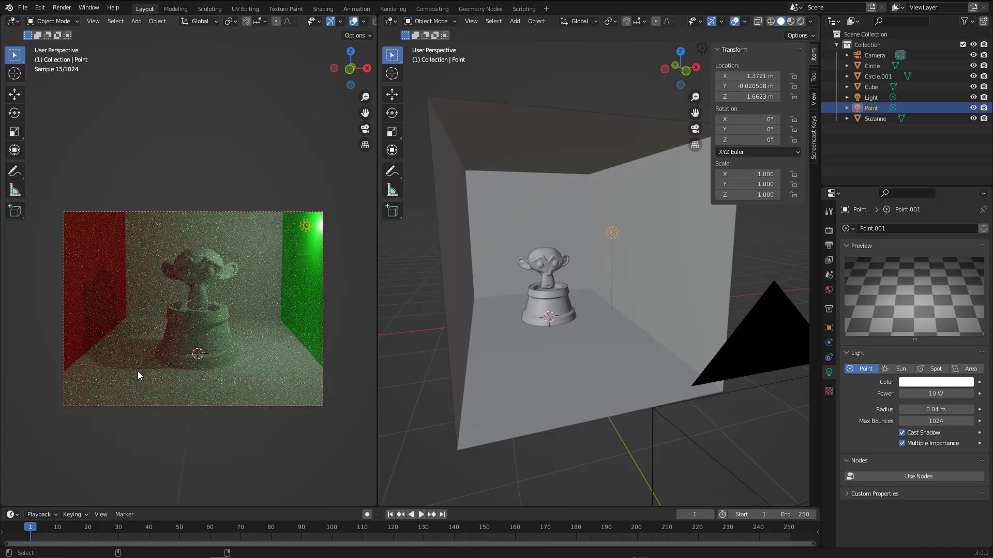
{"action": "key", "text": "ctrl+alt+g"}
{"action": "left_click_drag", "start_coordinate": [177, 397], "coordinate": [149, 373]}
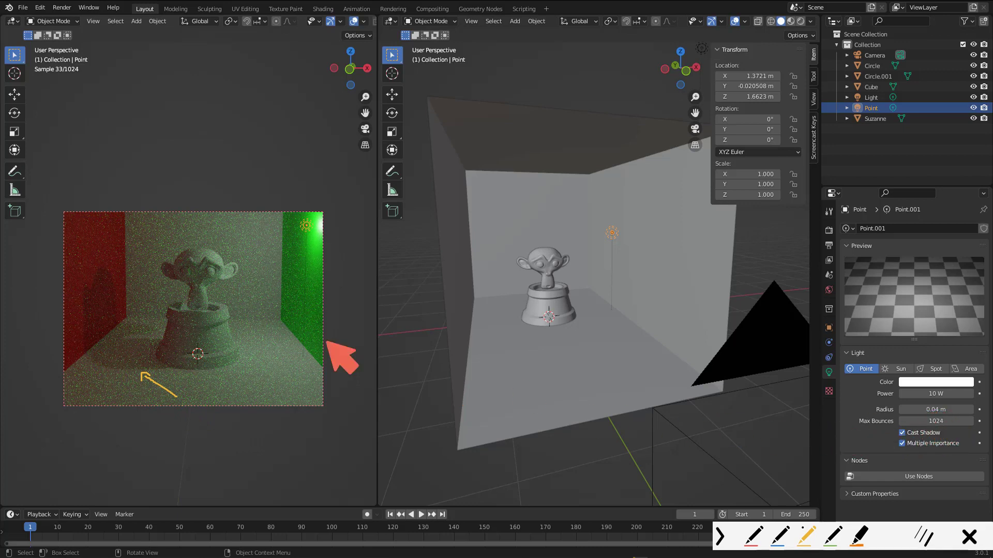
{"action": "key", "text": "Escape"}
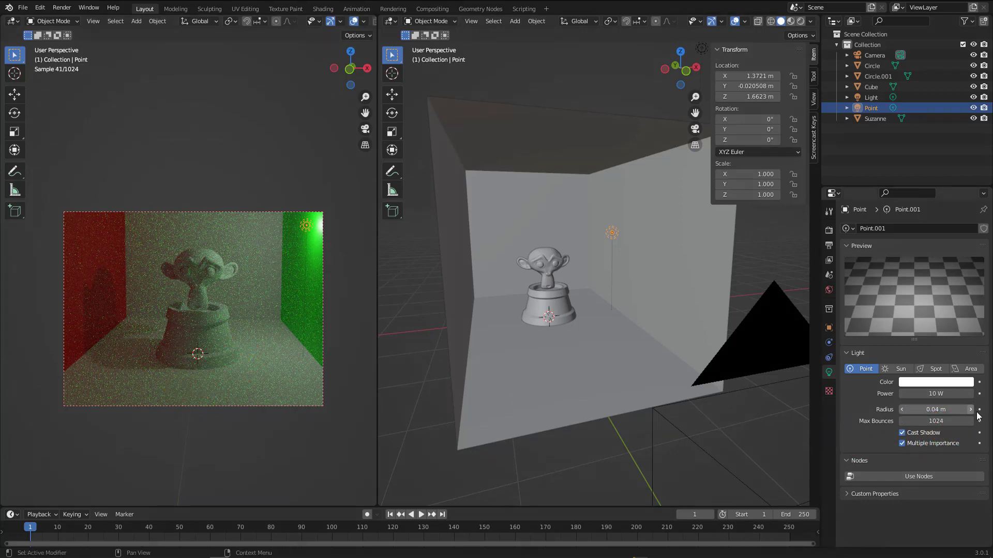
Step: Raise the point light's radius to 0.75 m and test it with Cast Shadow turned off, turning the option back on
{"action": "left_click_drag", "start_coordinate": [926, 409], "coordinate": [890, 409]}
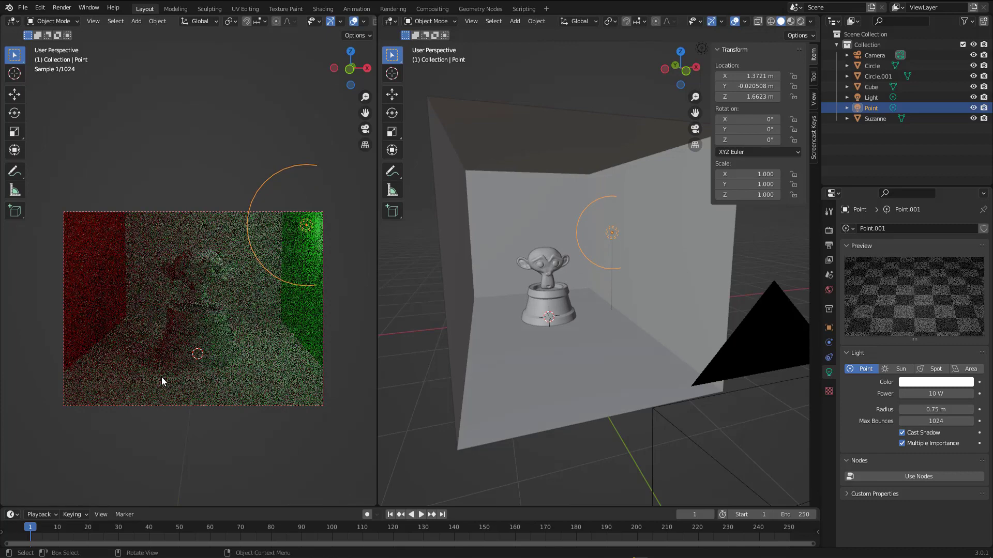
{"action": "key", "text": "ctrl+alt+g"}
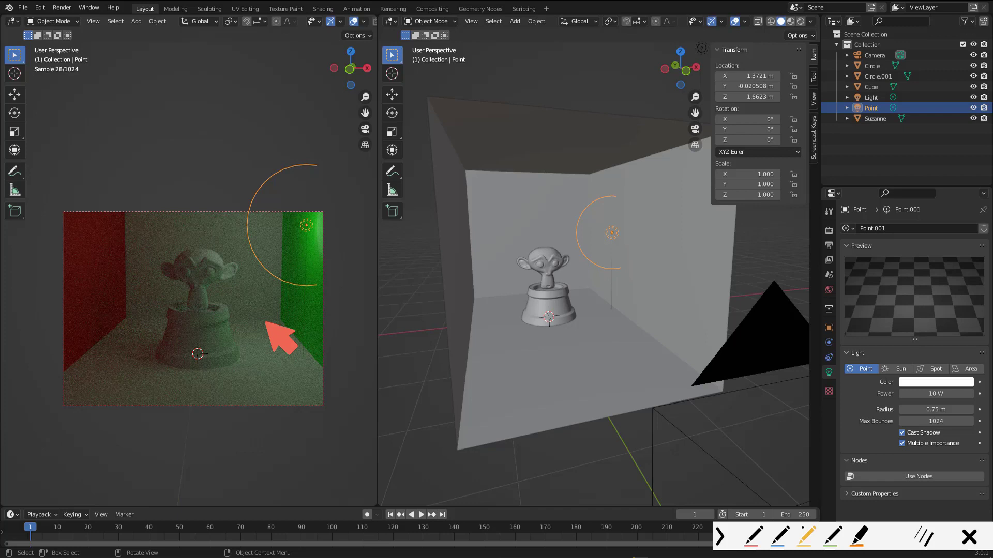
{"action": "key", "text": "Escape"}
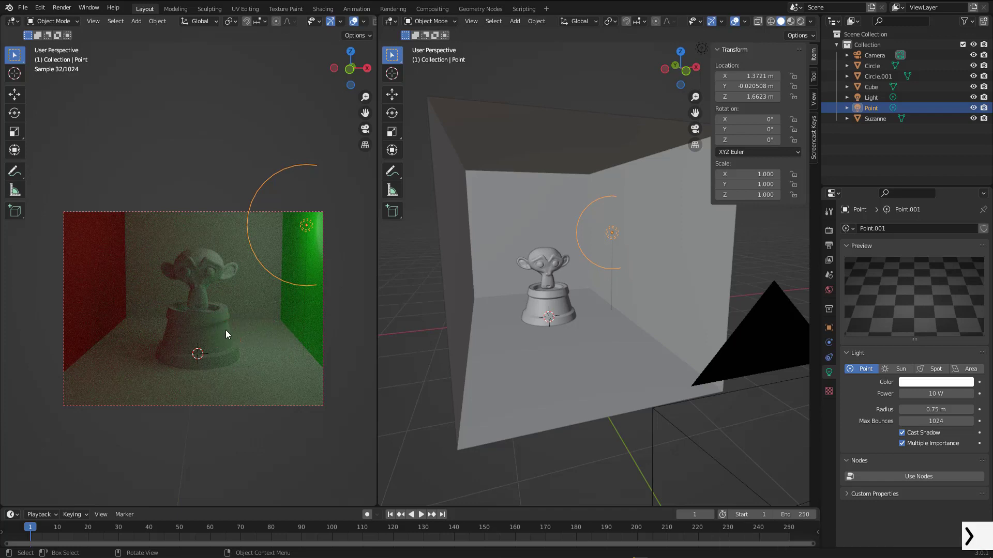
{"action": "left_click", "coordinate": [914, 432]}
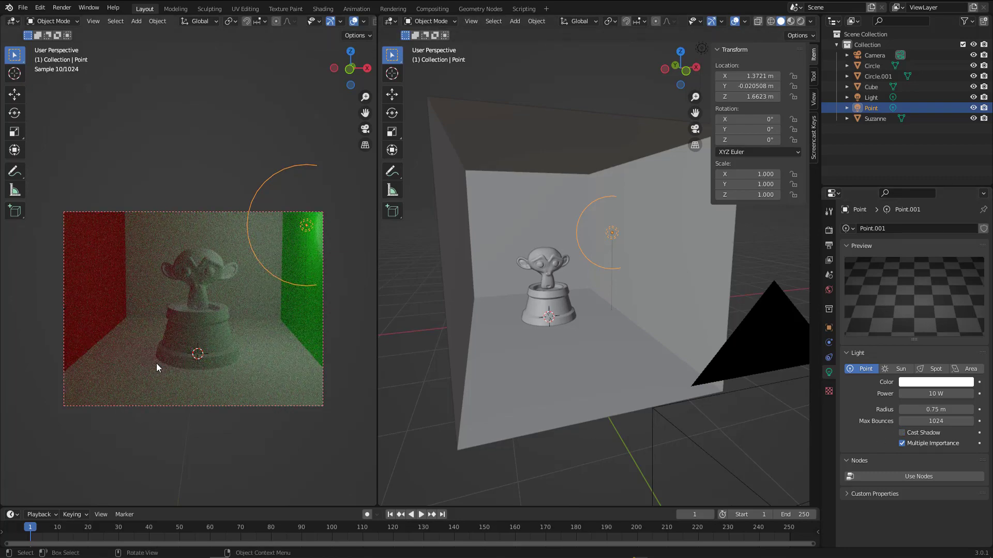
{"action": "left_click", "coordinate": [916, 433]}
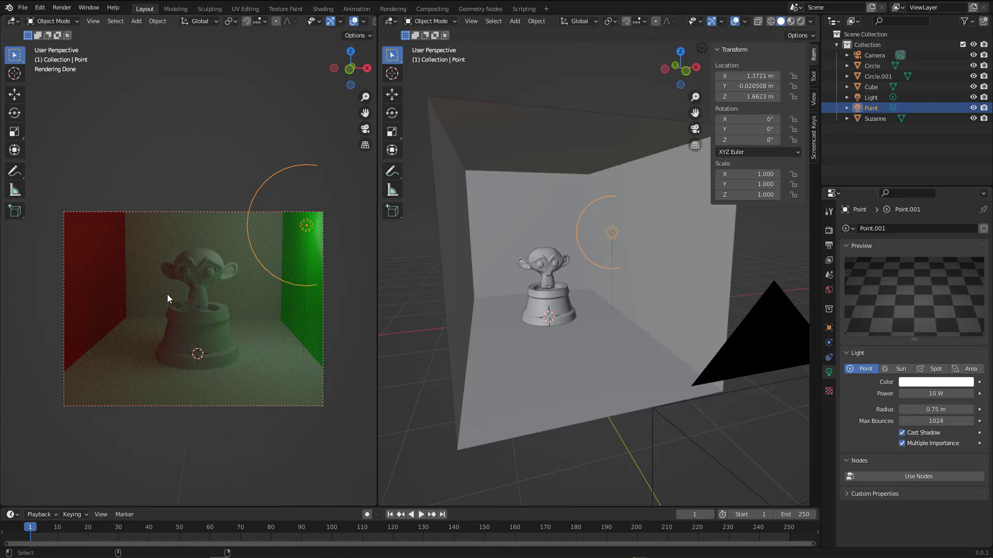
Step: Sketch a light ray from the point light bouncing off the red wall towards the monkey head, and clear the sketch
{"action": "key", "text": "ctrl+alt+g"}
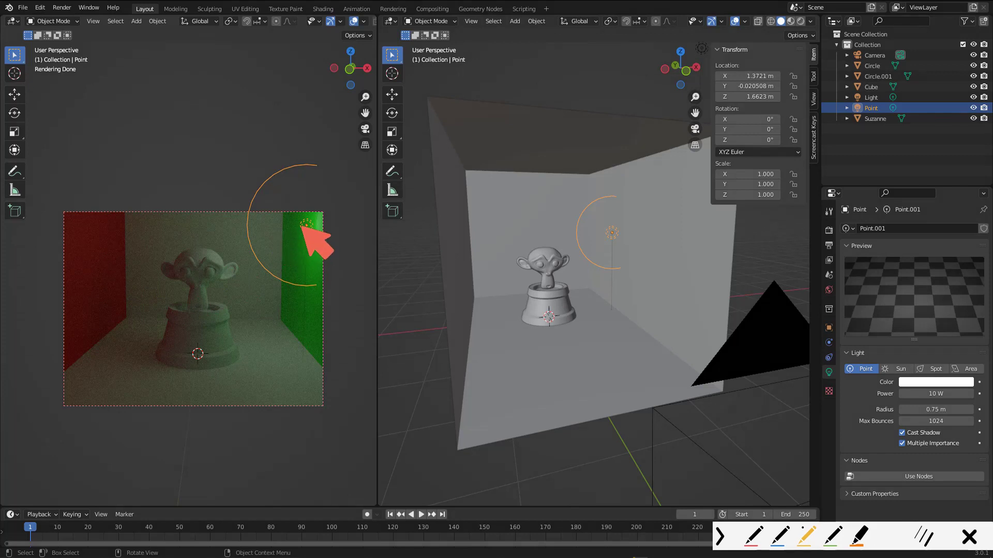
{"action": "left_click_drag", "start_coordinate": [307, 226], "coordinate": [90, 261]}
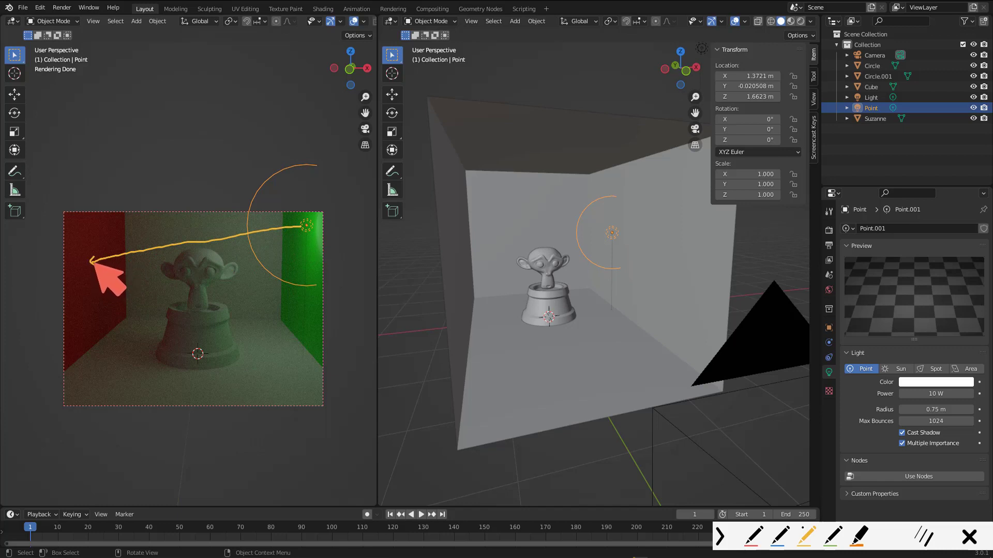
{"action": "left_click_drag", "start_coordinate": [92, 261], "coordinate": [158, 274]}
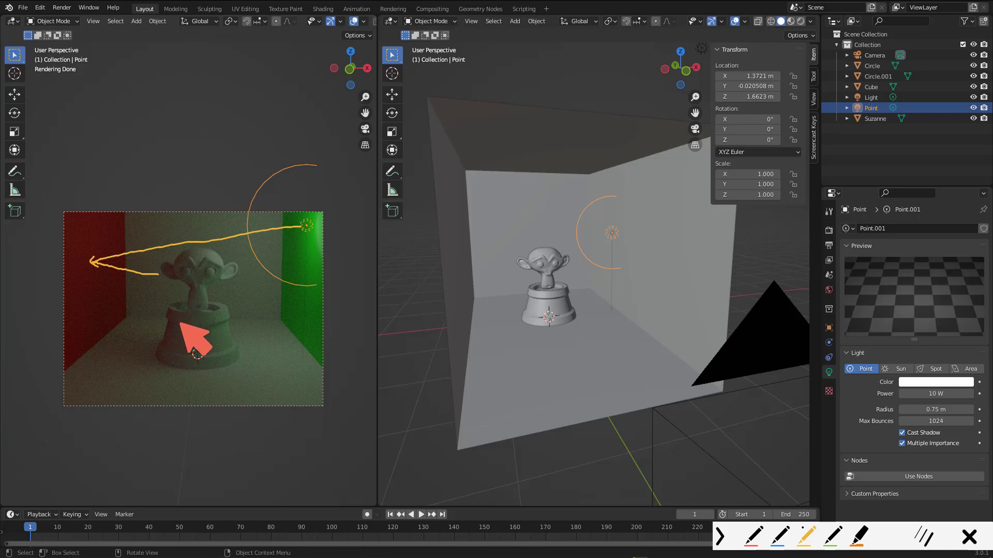
{"action": "key", "text": "Escape"}
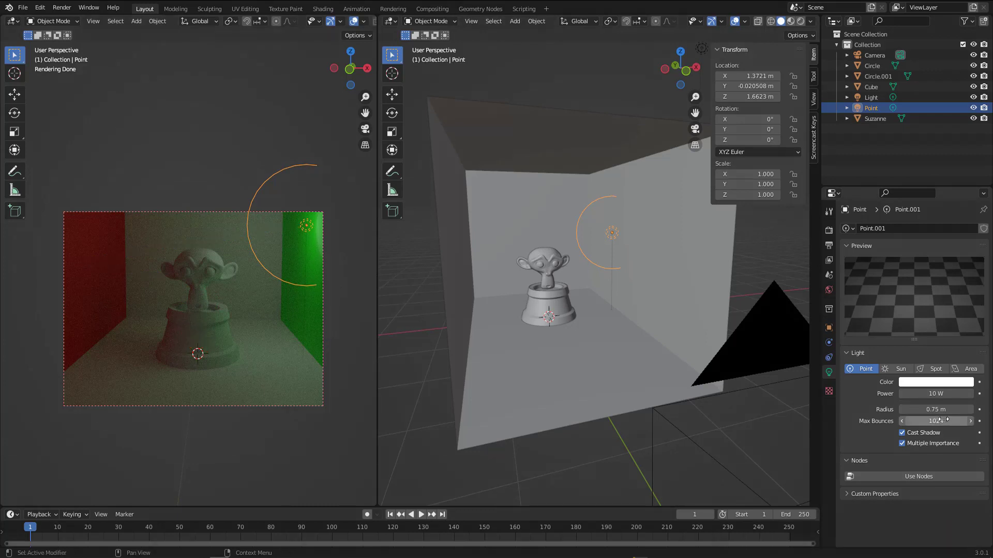
Step: Try the point light's Max Bounces at 0 and undo the change
{"action": "left_click_drag", "start_coordinate": [939, 416], "coordinate": [767, 389]}
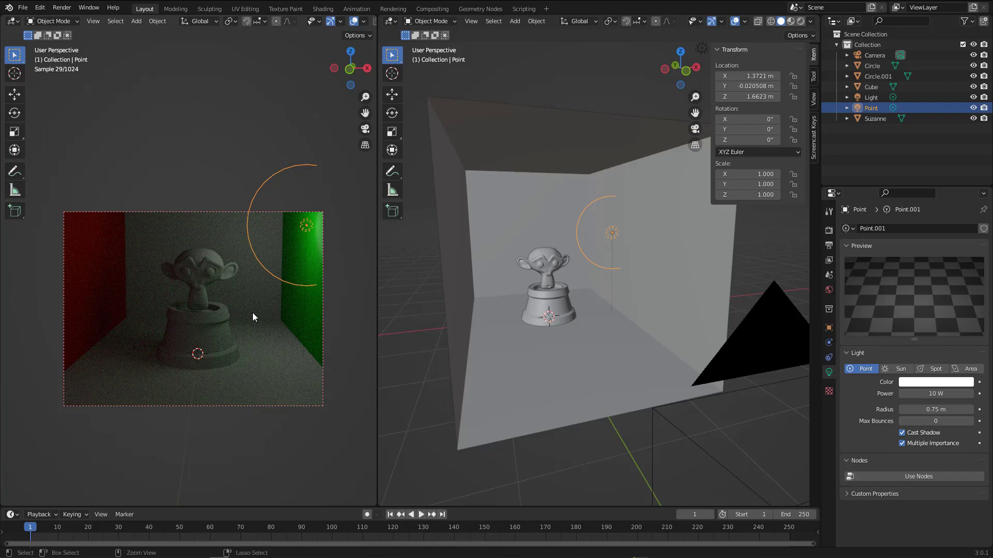
{"action": "key", "text": "ctrl+z"}
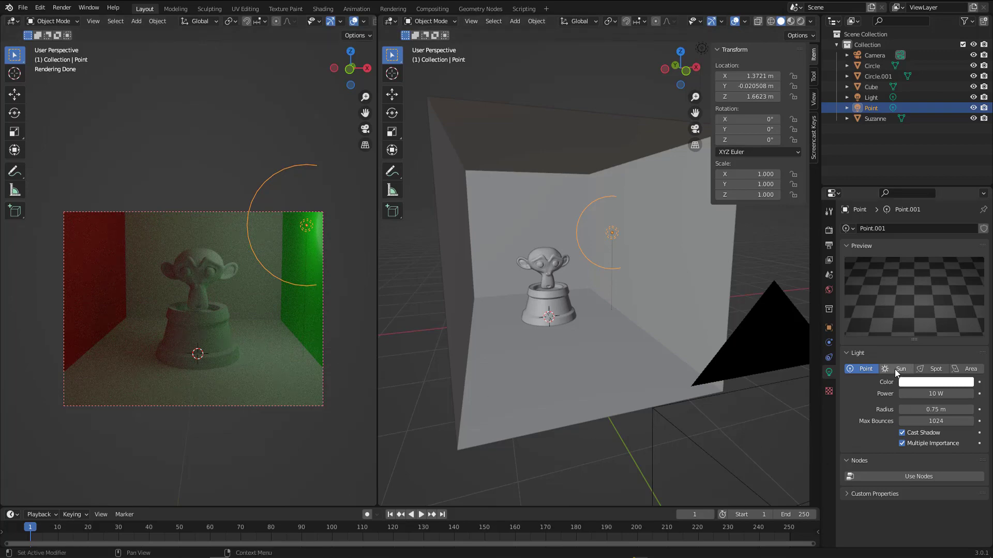
Step: Clear the render region from the rendered view and frame the whole room from outside
{"action": "middle_click_drag", "start_coordinate": [199, 278], "coordinate": [208, 282]}
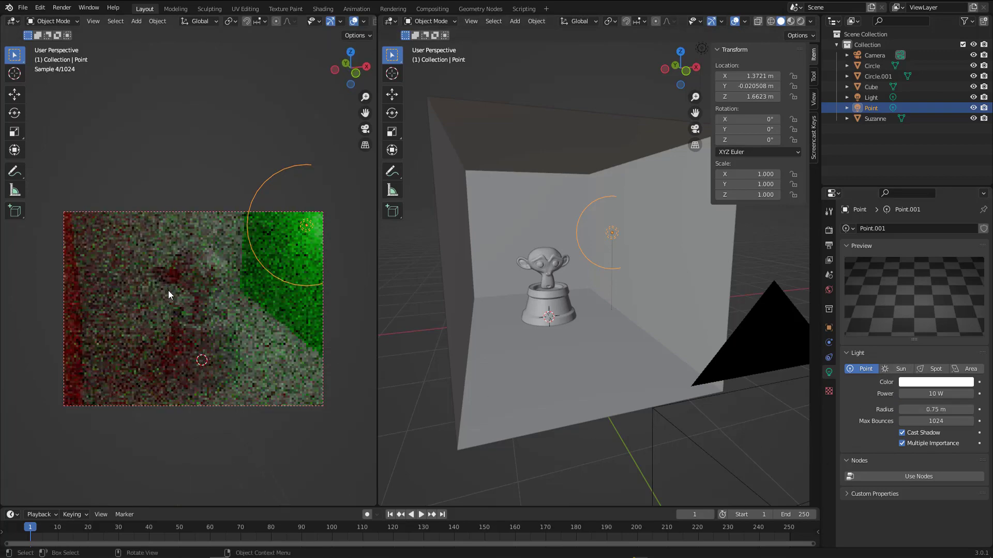
{"action": "key", "text": "ctrl+b"}
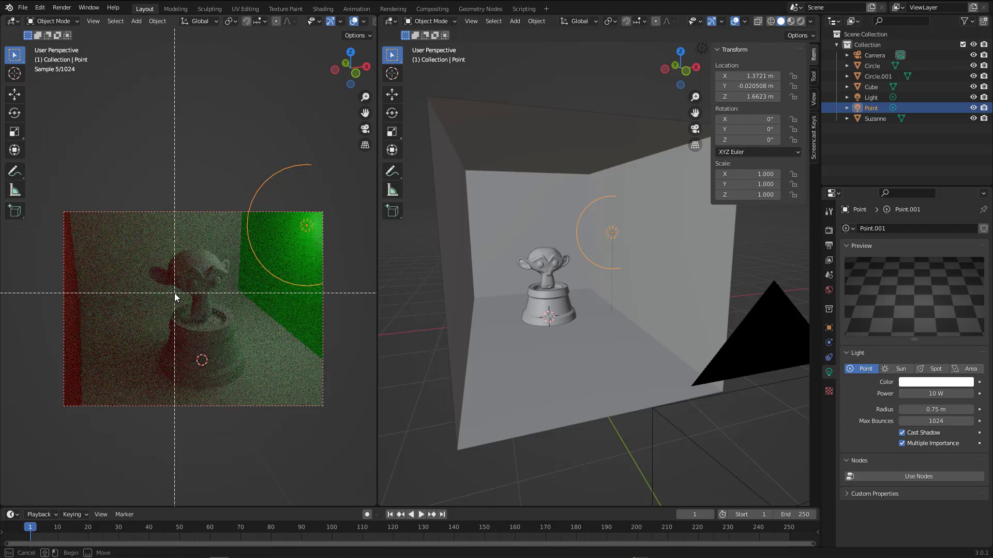
{"action": "key", "text": "Escape"}
{"action": "key", "text": "ctrl+alt+b"}
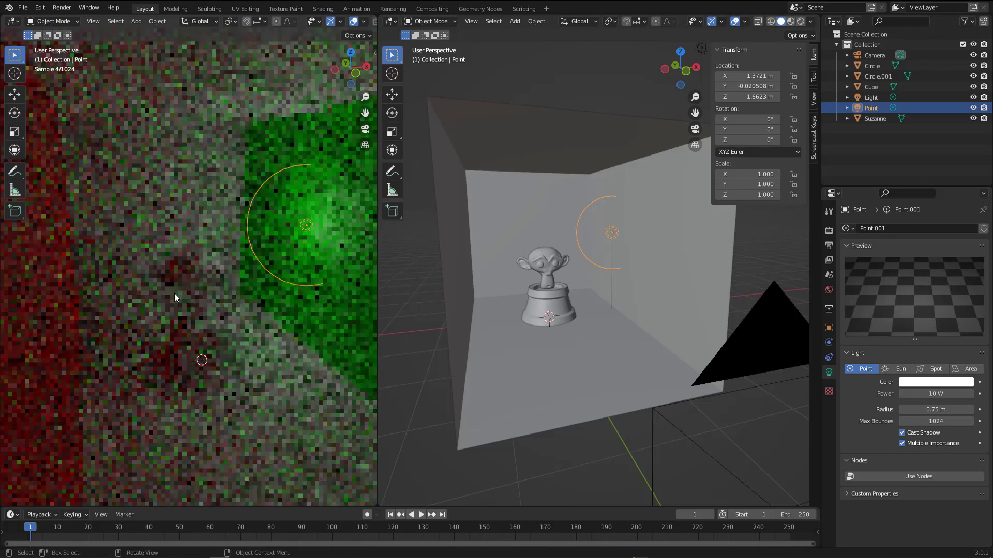
{"action": "scroll", "coordinate": [160, 264], "scroll_direction": "down", "scroll_amount": 6}
{"action": "middle_click_drag", "start_coordinate": [144, 266], "coordinate": [209, 248]}
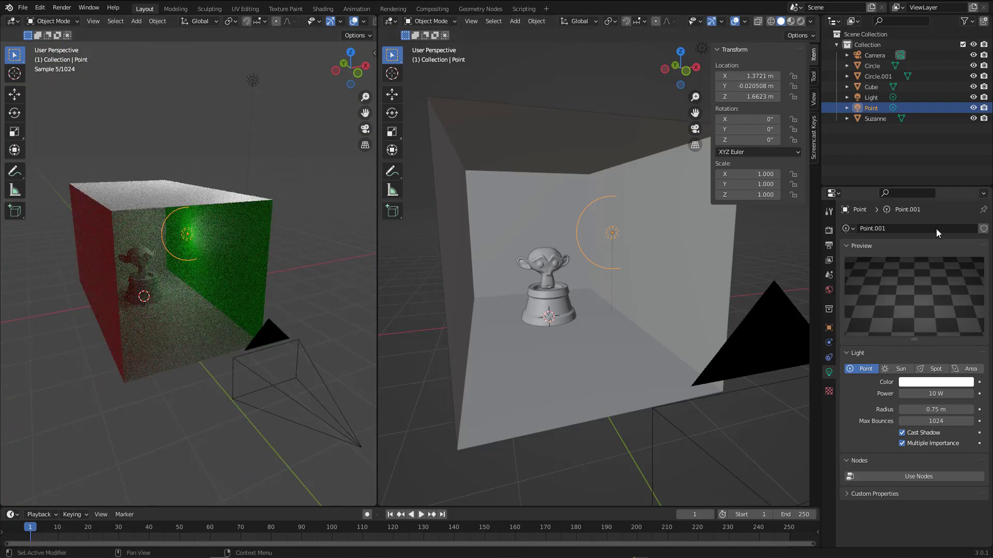
Step: Hide the point light and add a sun light to the scene
{"action": "left_click", "coordinate": [973, 108]}
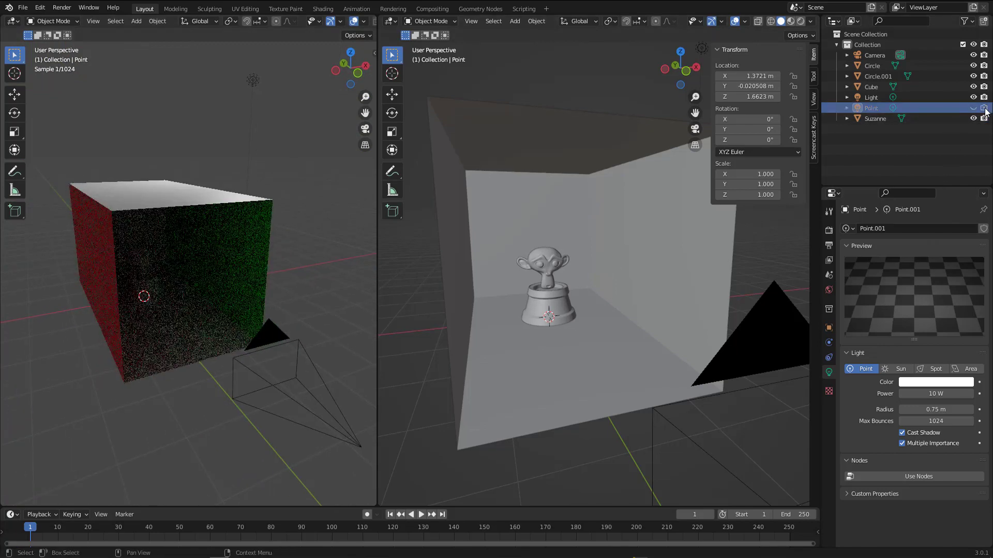
{"action": "middle_click_drag", "start_coordinate": [176, 297], "coordinate": [178, 333]}
{"action": "key", "text": "shift+a"}
{"action": "mouse_move", "coordinate": [178, 330]}
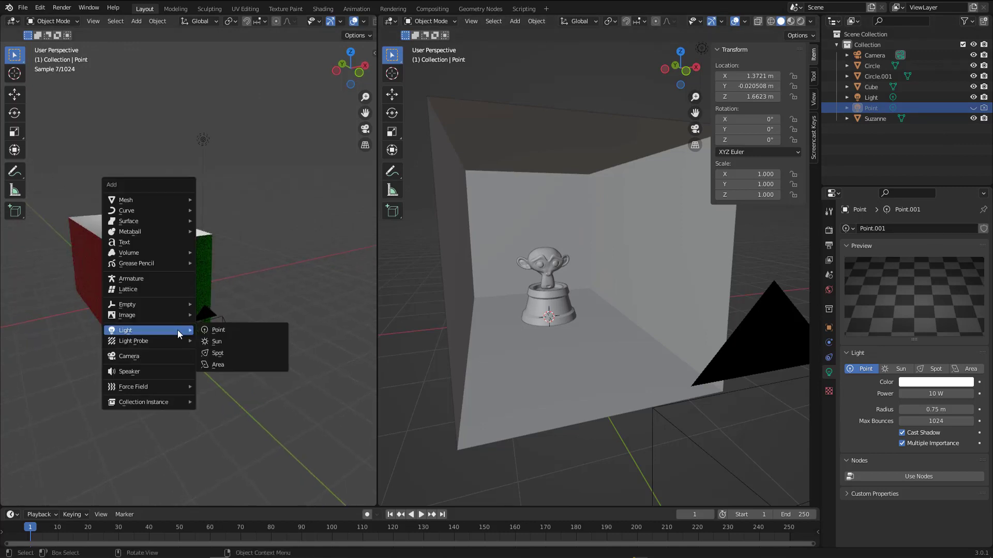
{"action": "left_click", "coordinate": [226, 342]}
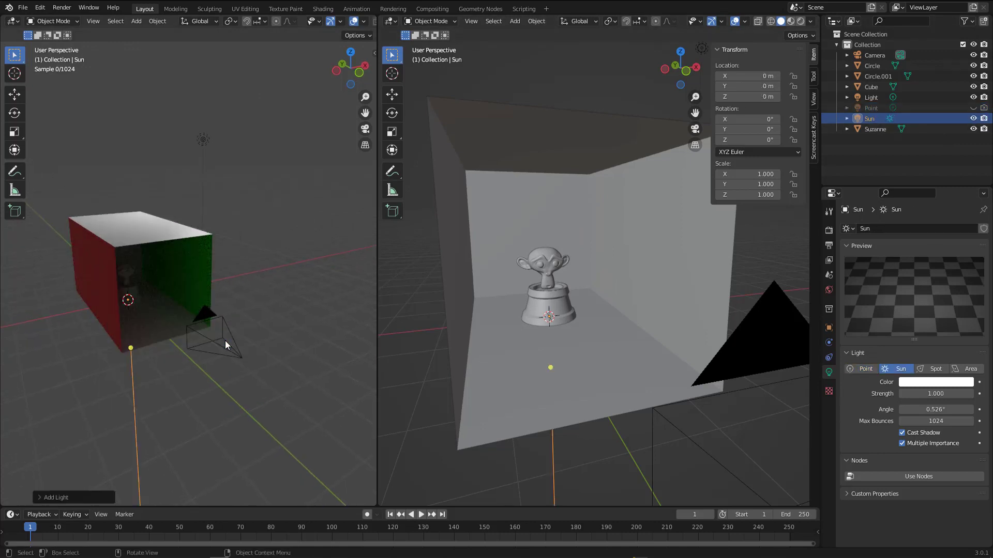
Step: Move the sun light up and outside the room, to about X 2.84 m, Y -5.63 m, Z 5.56 m
{"action": "middle_click_drag", "start_coordinate": [137, 313], "coordinate": [176, 306]}
{"action": "key", "text": "g"}
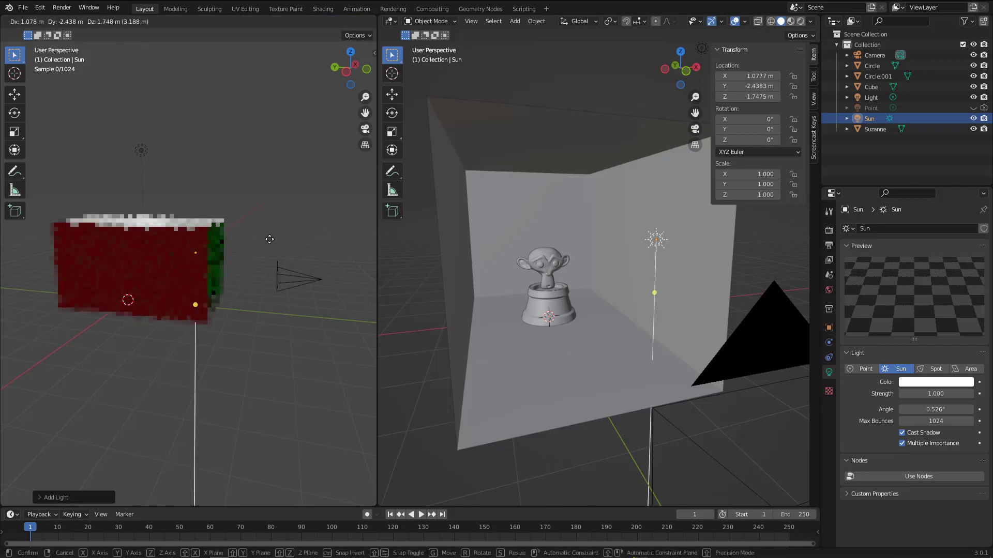
{"action": "left_click", "coordinate": [333, 159]}
Step: Delete the object named Light above the room and select the sun light
{"action": "middle_click_drag", "start_coordinate": [333, 158], "coordinate": [185, 144]}
{"action": "left_click", "coordinate": [199, 167]}
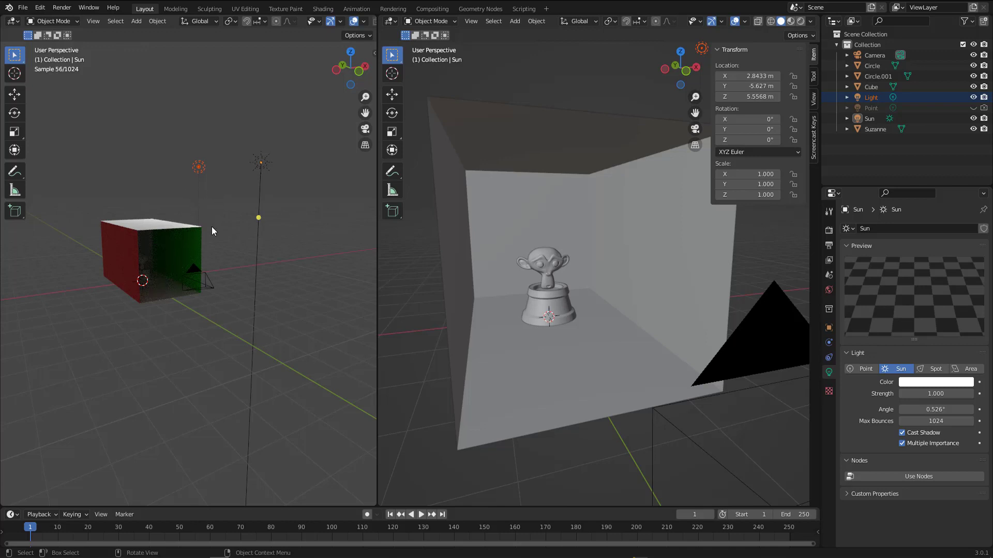
{"action": "key", "text": "Delete"}
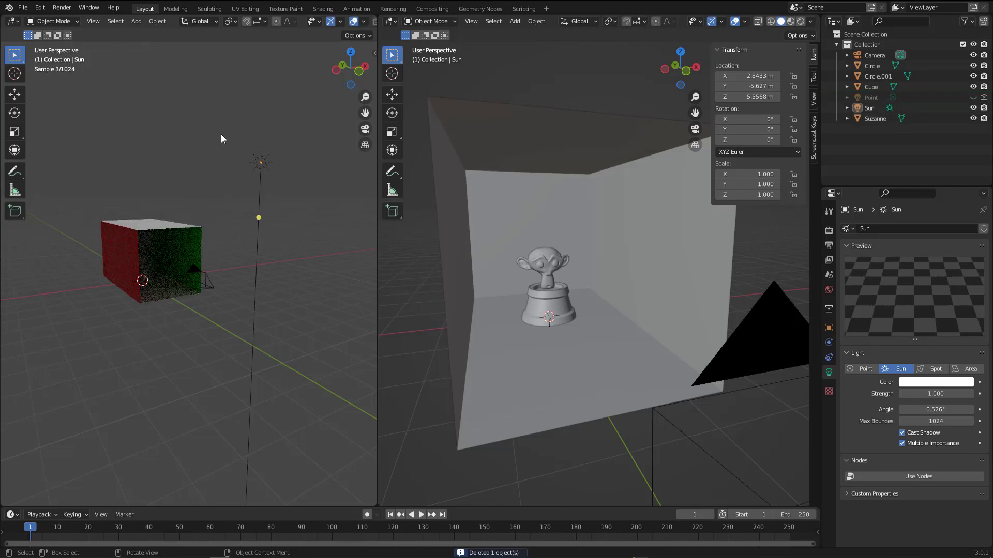
{"action": "left_click", "coordinate": [251, 210]}
{"action": "mouse_move", "coordinate": [243, 233]}
{"action": "middle_mouse_down"}
{"action": "mouse_move", "coordinate": [258, 223]}
{"action": "mouse_move", "coordinate": [249, 235]}
{"action": "mouse_move", "coordinate": [231, 225]}
{"action": "mouse_move", "coordinate": [238, 232]}
{"action": "middle_mouse_up"}
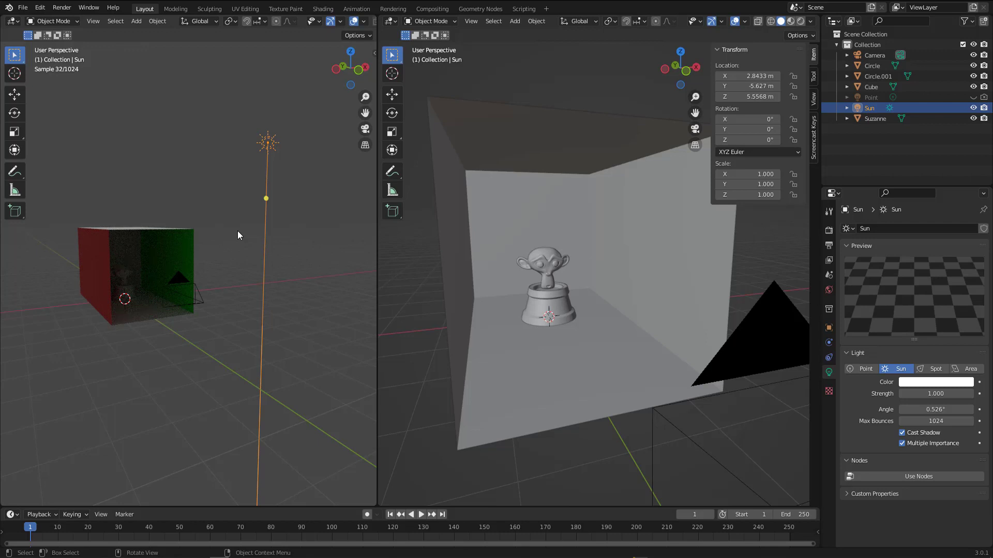
Step: Annotate the rendered view with five downward arrows across the room and around the sun light to illustrate parallel sun rays
{"action": "left_click_drag", "start_coordinate": [236, 118], "coordinate": [247, 264]}
{"action": "mouse_move", "coordinate": [238, 245]}
{"action": "left_mouse_down"}
{"action": "mouse_move", "coordinate": [243, 262]}
{"action": "mouse_move", "coordinate": [256, 255]}
{"action": "left_mouse_up"}
{"action": "left_click_drag", "start_coordinate": [202, 107], "coordinate": [210, 298]}
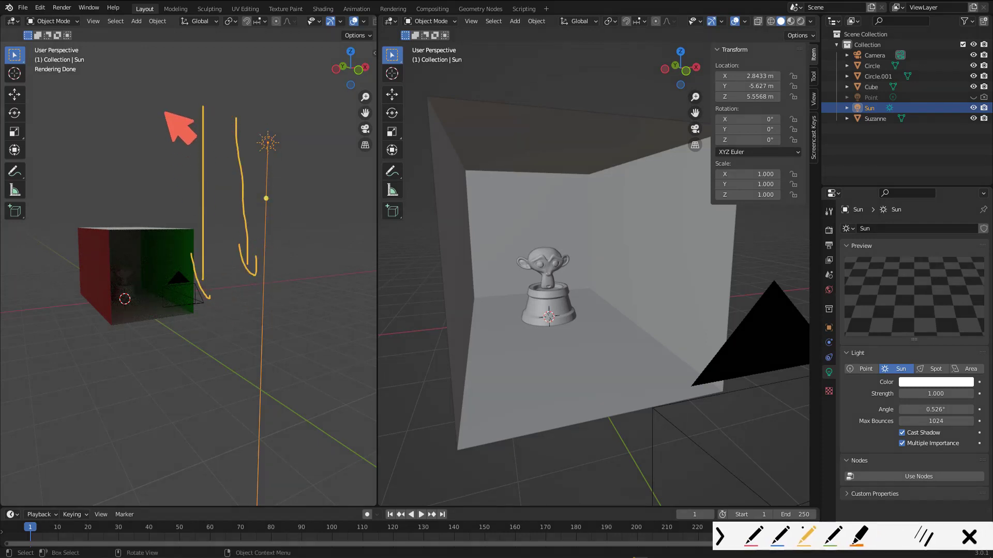
{"action": "left_click_drag", "start_coordinate": [164, 107], "coordinate": [144, 243]}
{"action": "mouse_move", "coordinate": [307, 115]}
{"action": "left_mouse_down"}
{"action": "mouse_move", "coordinate": [307, 254]}
{"action": "mouse_move", "coordinate": [316, 251]}
{"action": "left_mouse_up"}
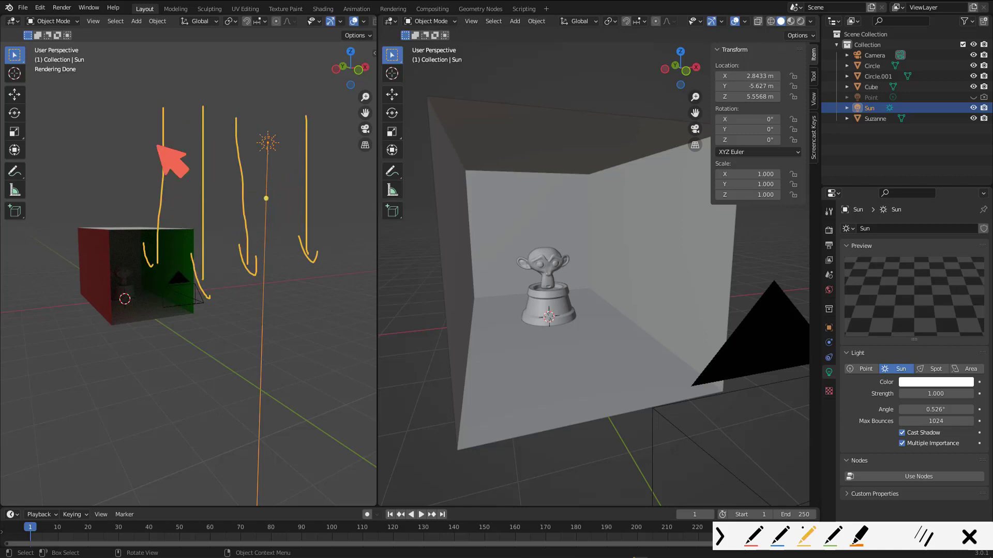
{"action": "mouse_move", "coordinate": [130, 117]}
{"action": "left_mouse_down"}
{"action": "mouse_move", "coordinate": [107, 265]}
{"action": "mouse_move", "coordinate": [125, 300]}
{"action": "left_mouse_up"}
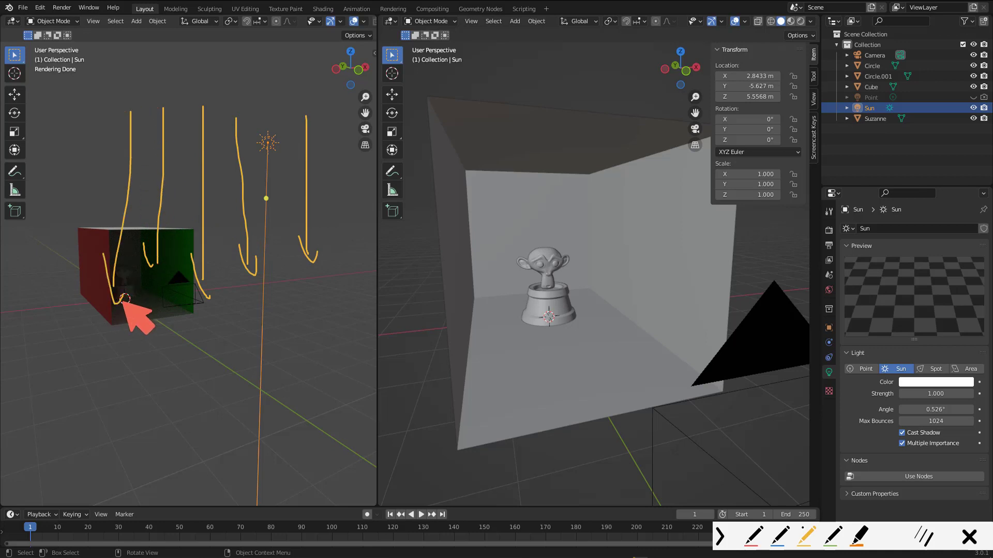
Step: Clear the arrow annotations from the rendered view
{"action": "key", "text": "Escape"}
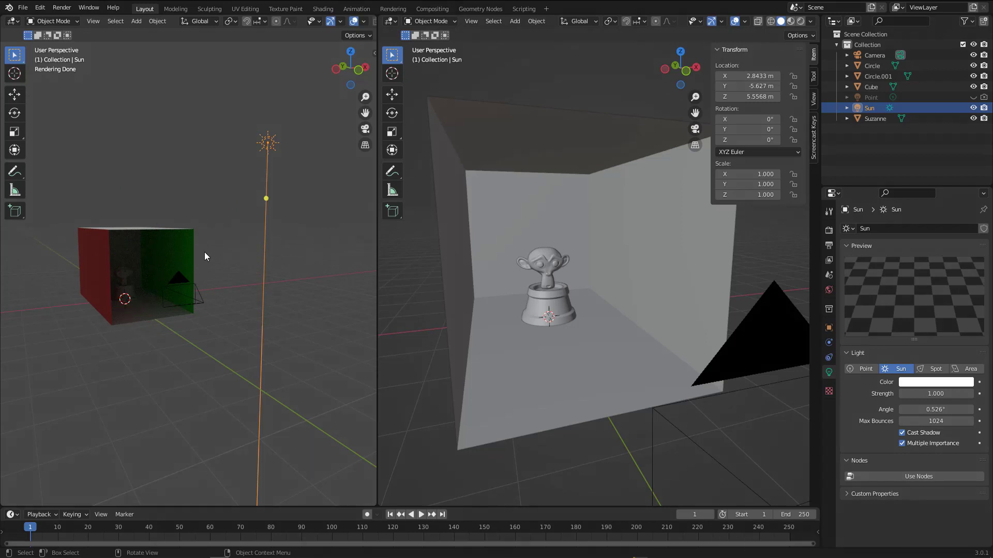
{"action": "middle_click_drag", "start_coordinate": [259, 223], "coordinate": [267, 225]}
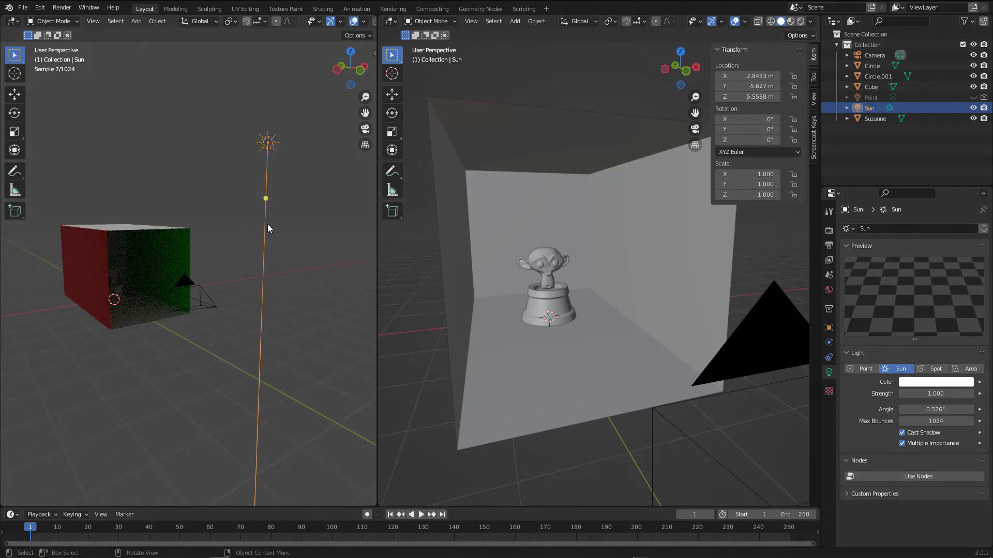
Step: Try moving the sun light to about X 2.17 m, Y -5.12 m, Z 5.76 m and tilting it toward the room, and undo both changes
{"action": "key", "text": "g"}
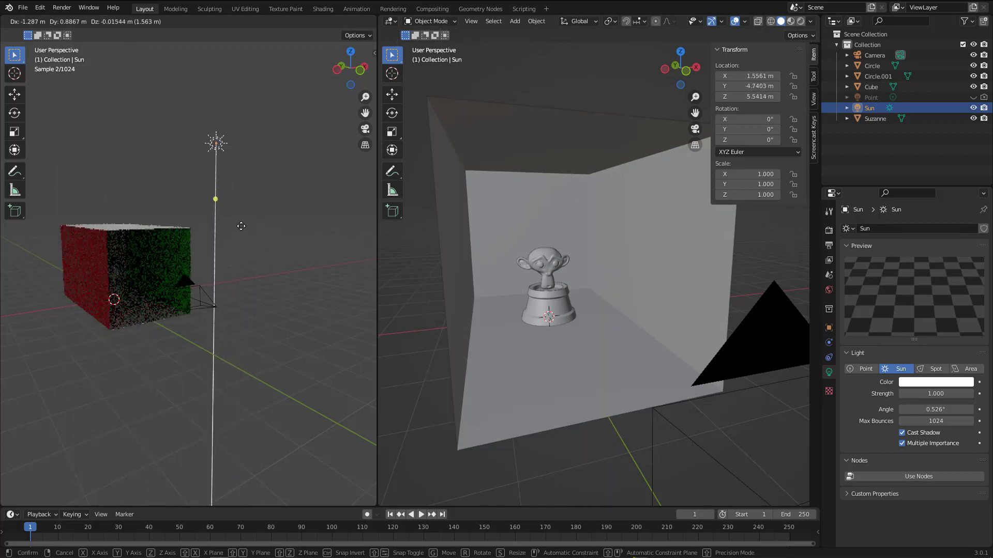
{"action": "left_click", "coordinate": [274, 203]}
{"action": "key", "text": "r"}
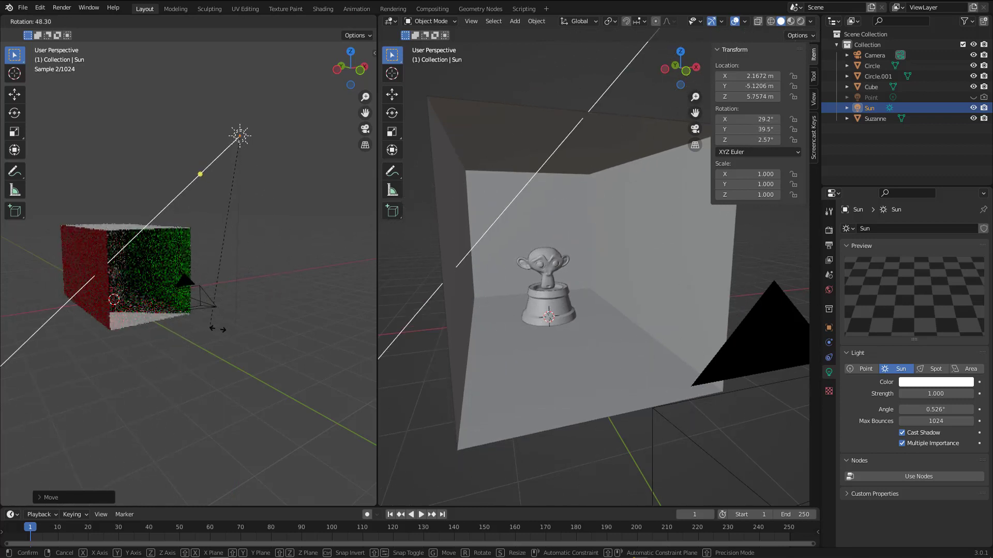
{"action": "left_click", "coordinate": [181, 341]}
{"action": "middle_click_drag", "start_coordinate": [182, 318], "coordinate": [153, 277]}
{"action": "key", "text": "ctrl+z"}
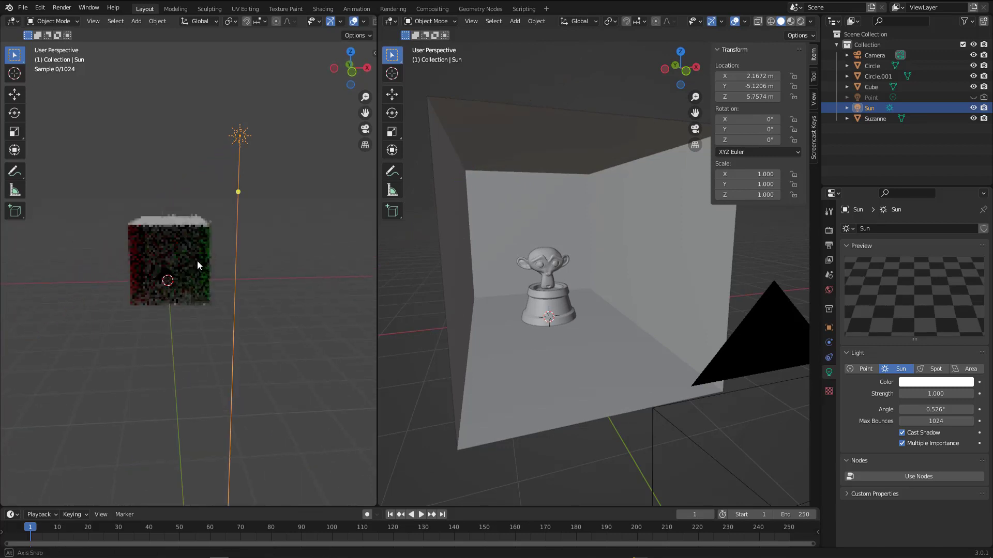
{"action": "key", "text": "ctrl+z"}
Step: Move the sun light into the room's open front, to about X -0.17 m, Y -2.54 m, Z 2.10 m
{"action": "middle_click_drag", "start_coordinate": [105, 340], "coordinate": [224, 206]}
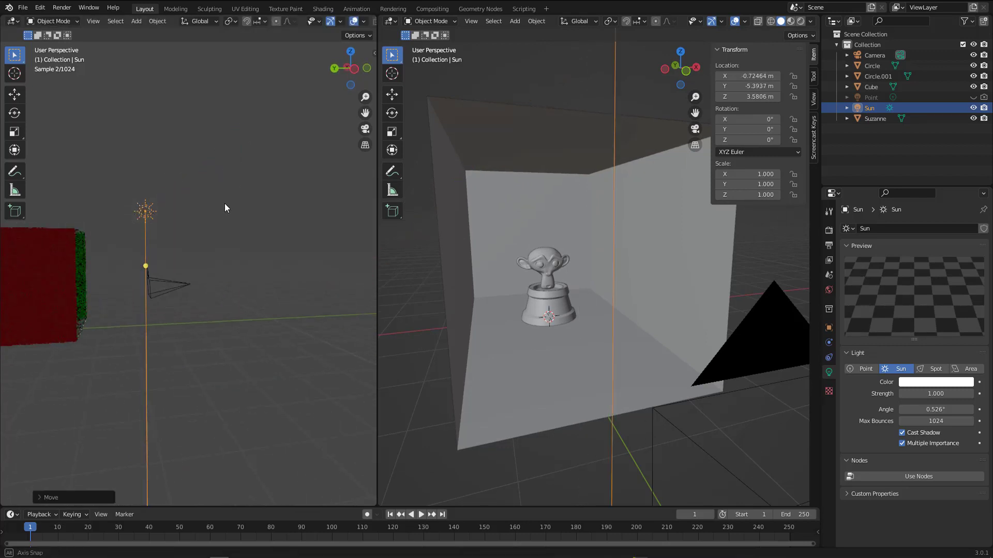
{"action": "key", "text": "g"}
{"action": "left_click", "coordinate": [128, 254]}
{"action": "middle_click_drag", "start_coordinate": [68, 268], "coordinate": [161, 261]}
{"action": "scroll", "coordinate": [123, 266], "scroll_direction": "up", "scroll_amount": 3}
{"action": "scroll", "coordinate": [150, 263], "scroll_direction": "up", "scroll_amount": 2}
{"action": "scroll", "coordinate": [146, 256], "scroll_direction": "down", "scroll_amount": 5}
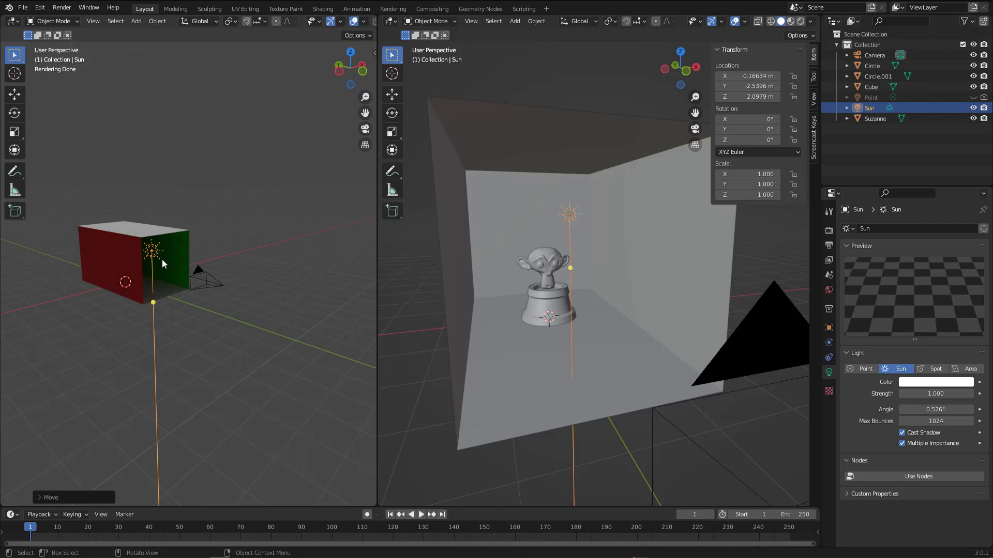
Step: Move the sun light outside the room to about X 2.95 m, Y -4.35 m, Z 6.01 m and tilt it toward the open front
{"action": "key", "text": "g"}
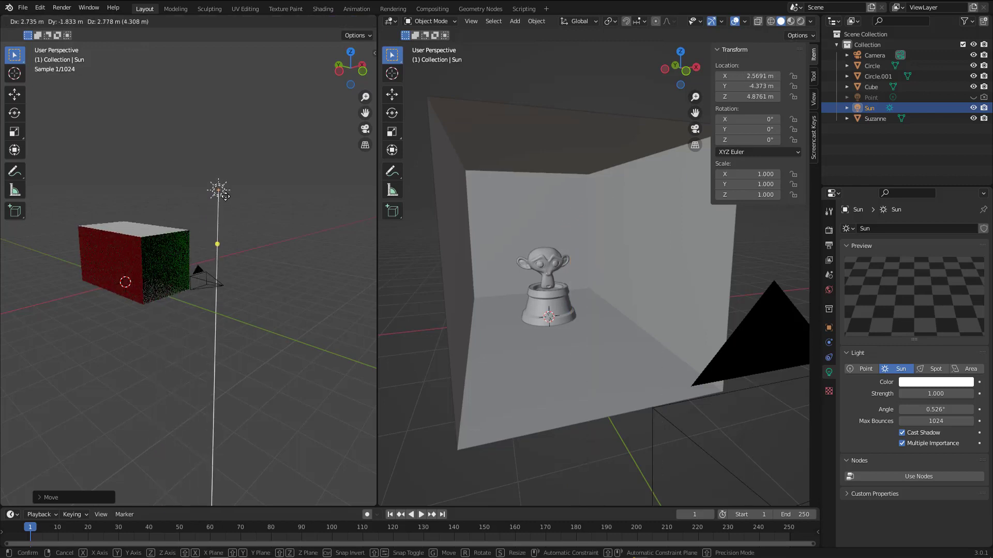
{"action": "left_click", "coordinate": [234, 174]}
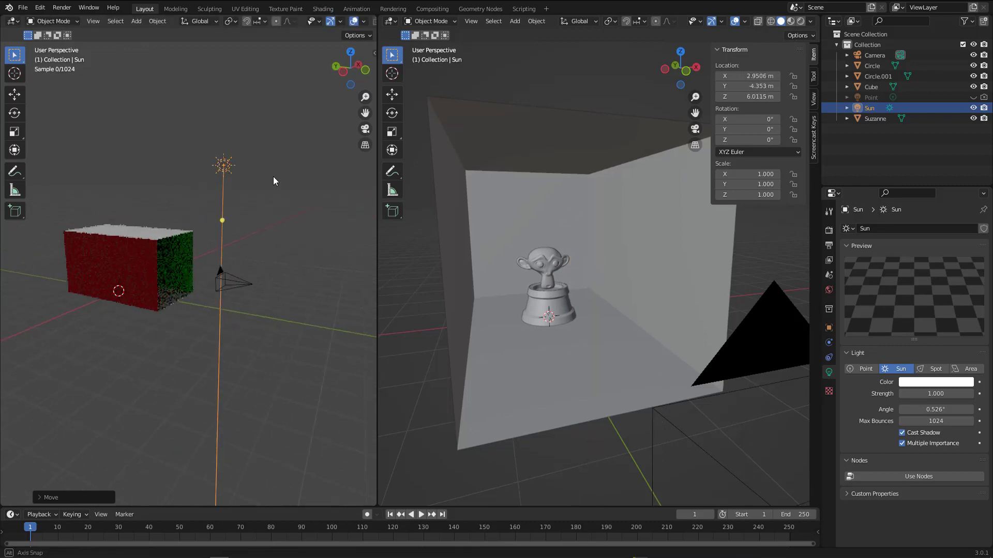
{"action": "key", "text": "r"}
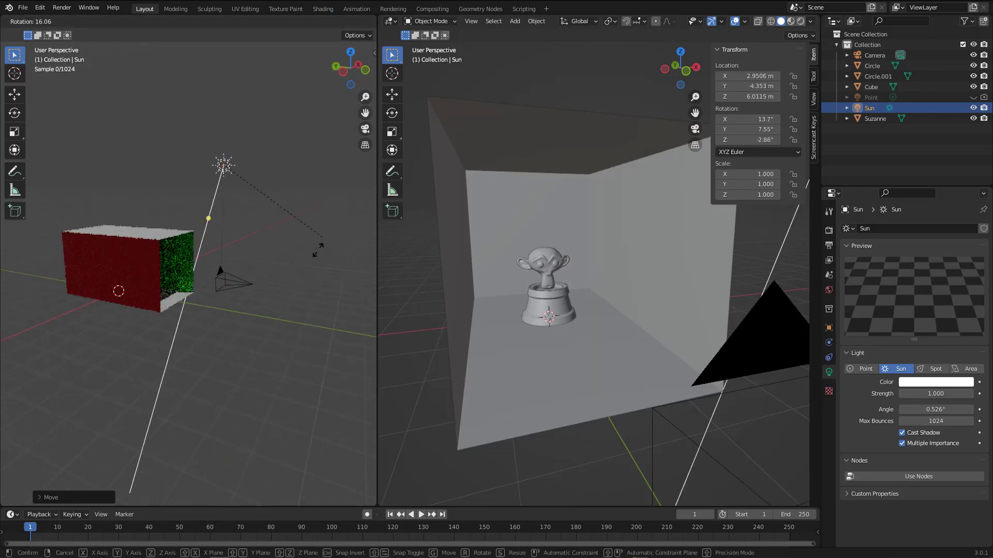
{"action": "left_click", "coordinate": [258, 207]}
Step: Aim the sun light into the room, rotating it to about X 44.7°, Y 43.6°, Z -12.5°
{"action": "middle_click_drag", "start_coordinate": [259, 206], "coordinate": [197, 170]}
{"action": "key", "text": "r"}
{"action": "key", "text": "z"}
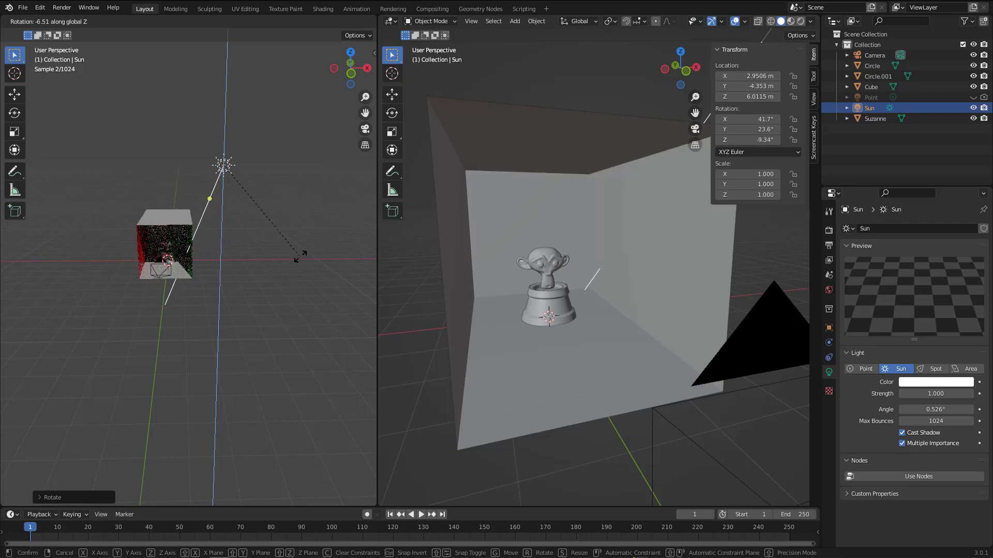
{"action": "left_click", "coordinate": [302, 244]}
{"action": "middle_click_drag", "start_coordinate": [301, 244], "coordinate": [306, 197]}
{"action": "key", "text": "r"}
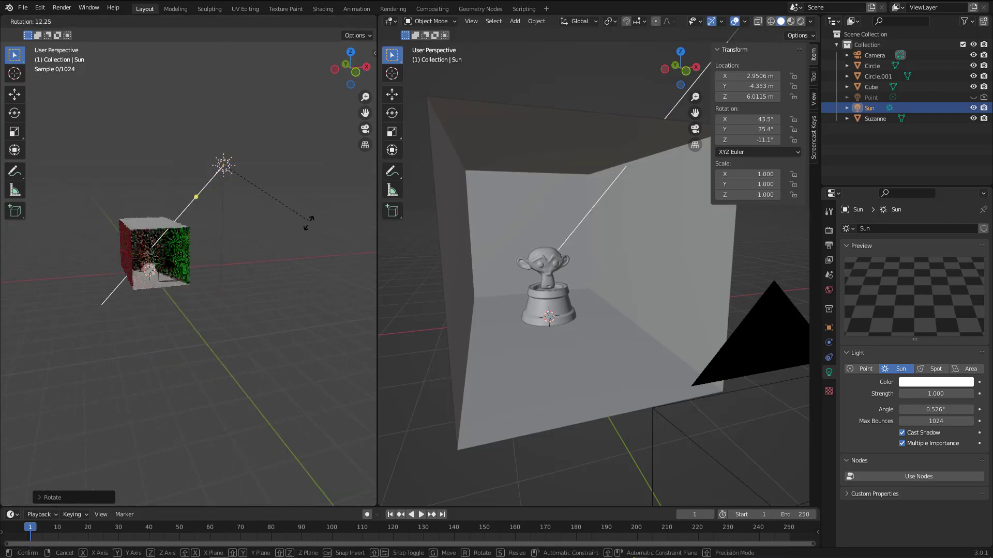
{"action": "right_click", "coordinate": [310, 243]}
Step: Look inside the room through the camera to examine the sunlight and shadows on the monkey head and pedestal
{"action": "scroll", "coordinate": [138, 241], "scroll_direction": "up", "scroll_amount": 8}
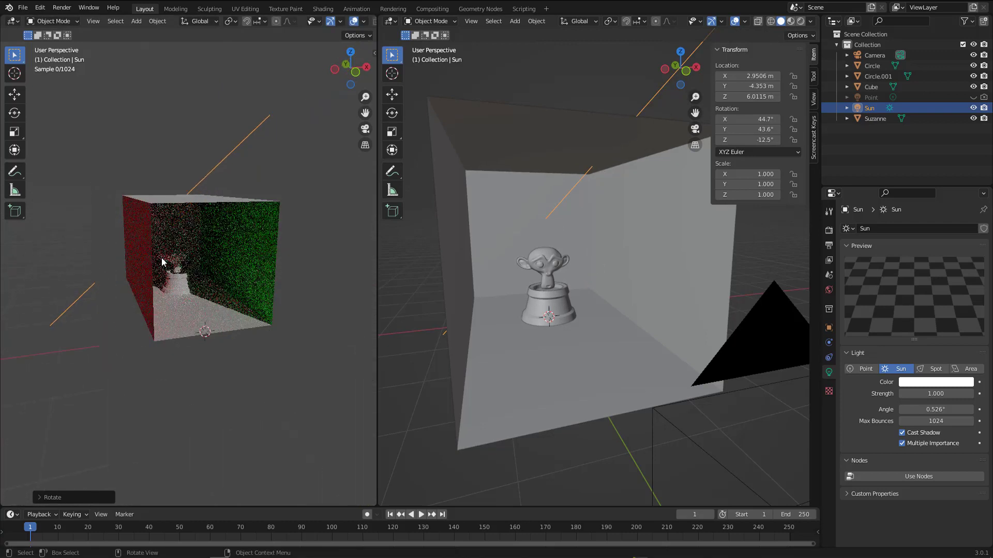
{"action": "middle_click_drag", "start_coordinate": [195, 264], "coordinate": [89, 240], "text": "shift"}
{"action": "scroll", "coordinate": [174, 243], "scroll_direction": "down", "scroll_amount": 3}
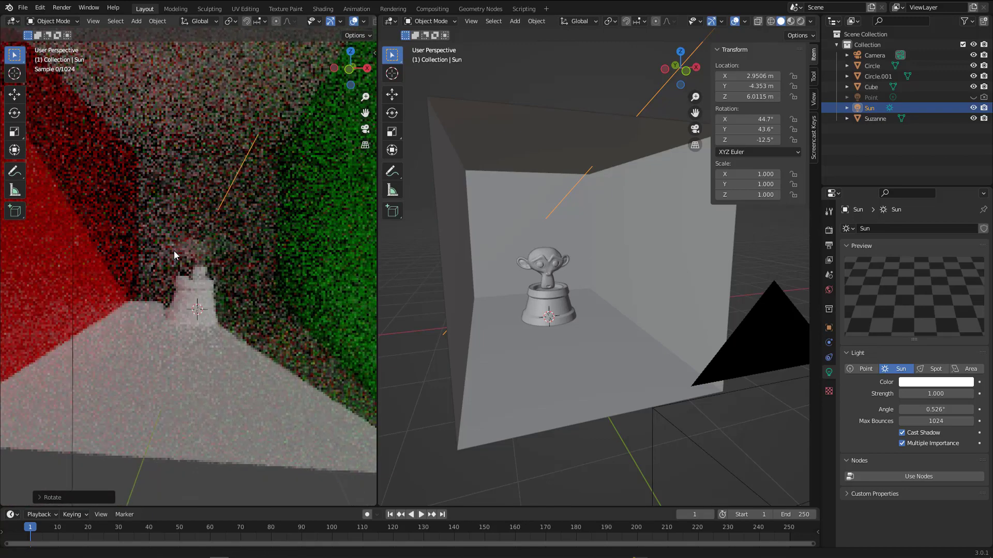
{"action": "middle_click_drag", "start_coordinate": [145, 225], "coordinate": [160, 243], "text": "shift"}
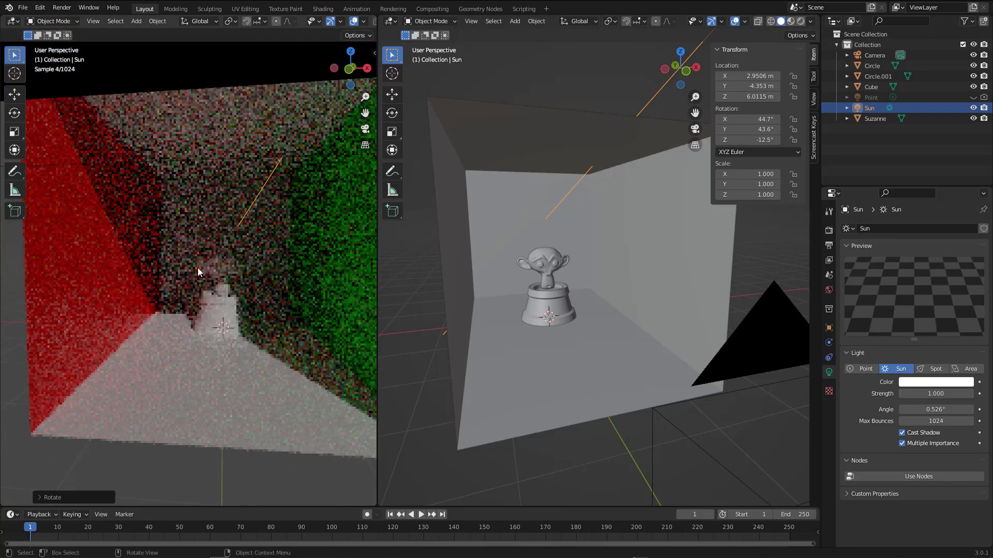
{"action": "key", "text": "KP_0"}
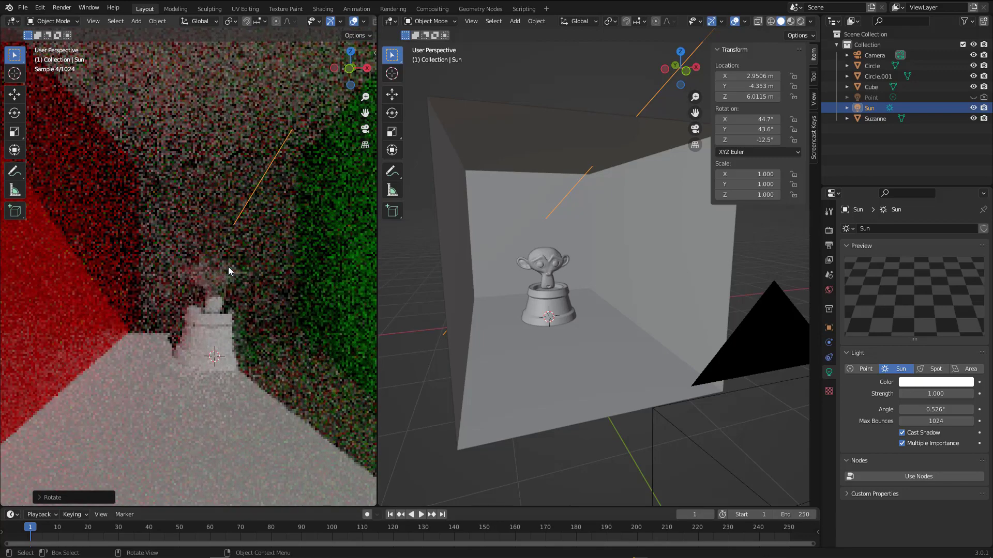
{"action": "scroll", "coordinate": [162, 277], "scroll_direction": "up", "scroll_amount": 4}
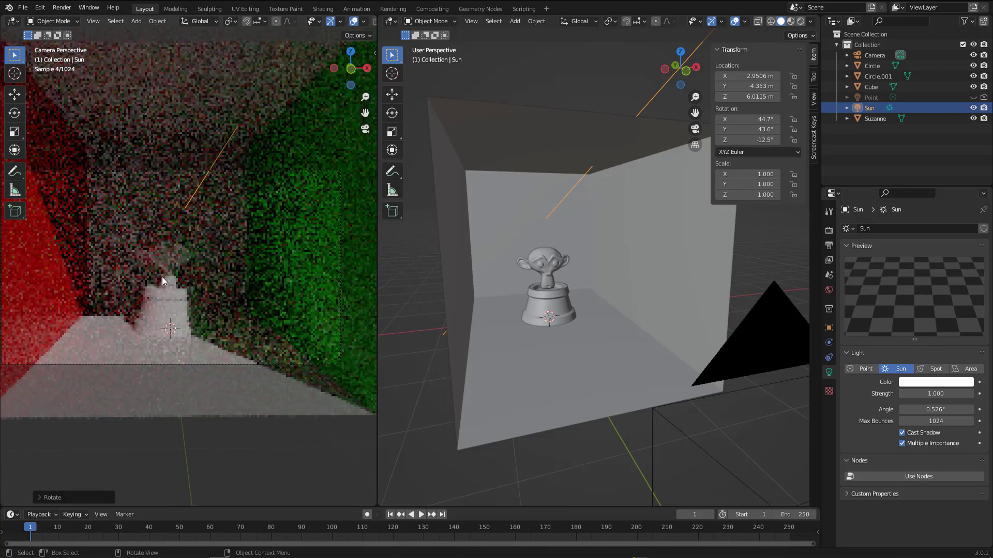
{"action": "scroll", "coordinate": [155, 279], "scroll_direction": "up", "scroll_amount": 1}
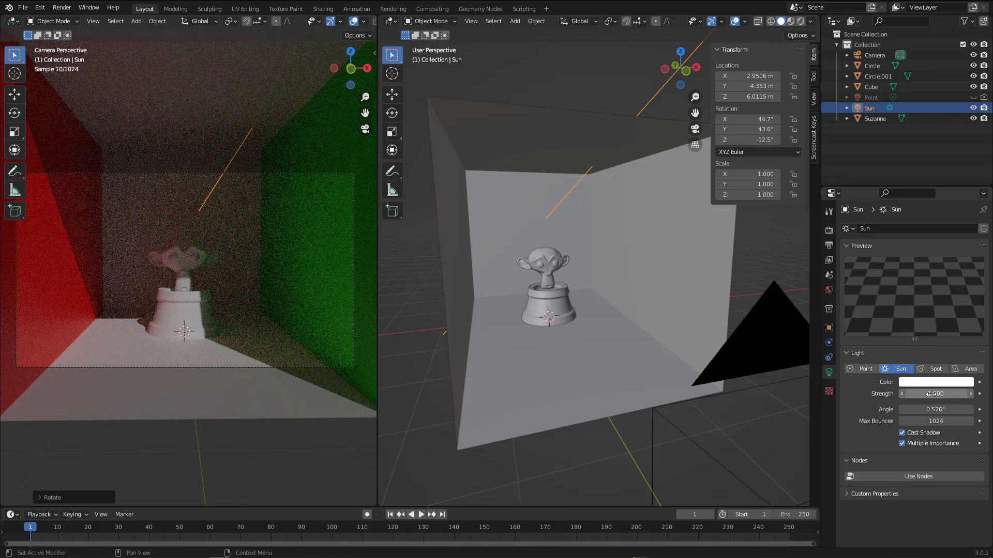
Step: Try a different sun strength and restore it, and set the sun's Angle to 13.7° for softer shadows
{"action": "left_click_drag", "start_coordinate": [929, 393], "coordinate": [957, 393]}
{"action": "key", "text": "ctrl+z"}
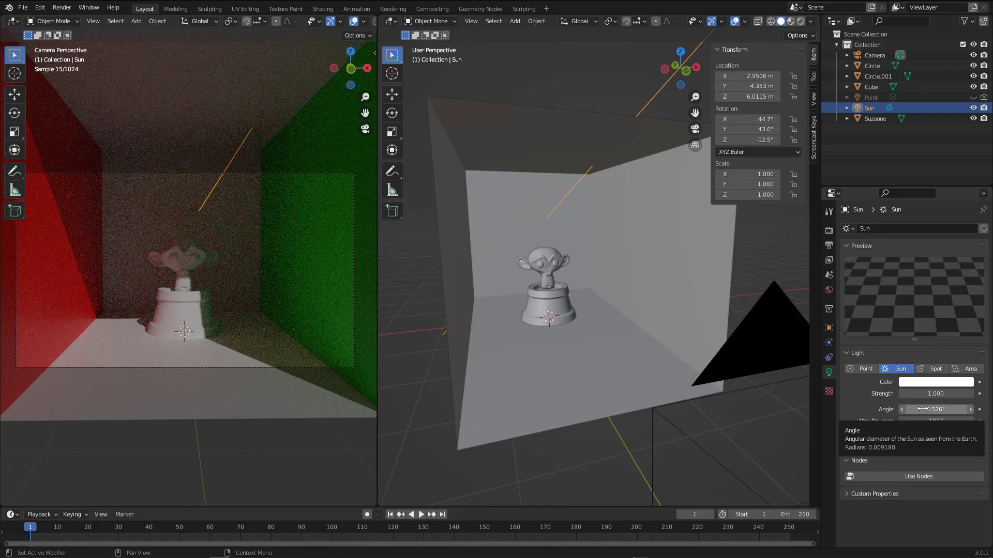
{"action": "left_click_drag", "start_coordinate": [922, 409], "coordinate": [952, 409]}
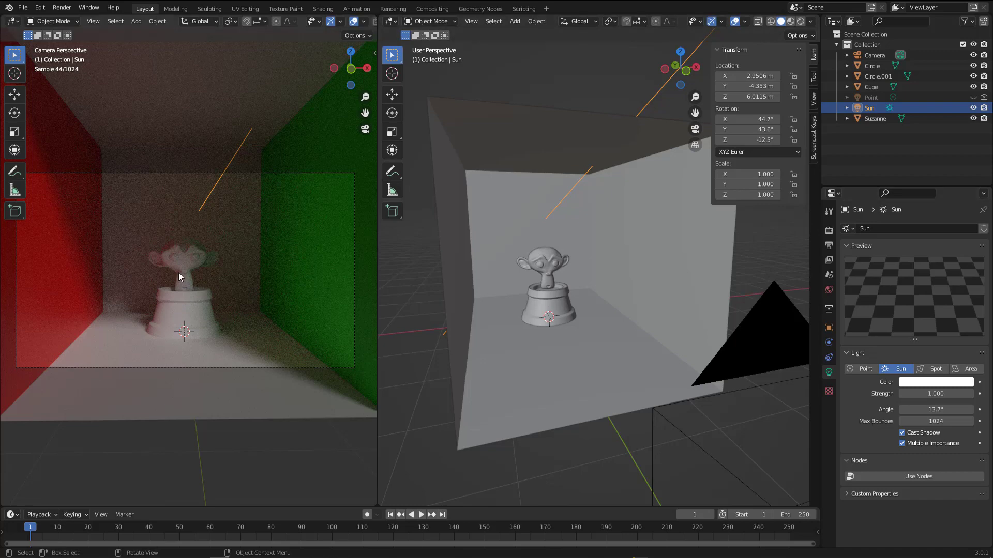
Step: Hide the sun light from the viewport and from renders
{"action": "middle_click_drag", "start_coordinate": [179, 272], "coordinate": [339, 301]}
{"action": "scroll", "coordinate": [184, 283], "scroll_direction": "down", "scroll_amount": 3}
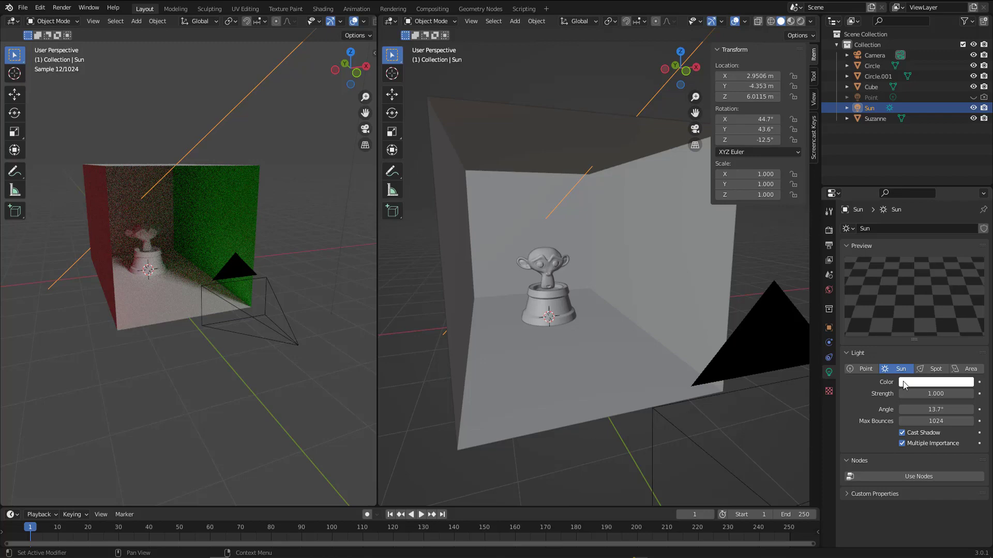
{"action": "left_click", "coordinate": [973, 107]}
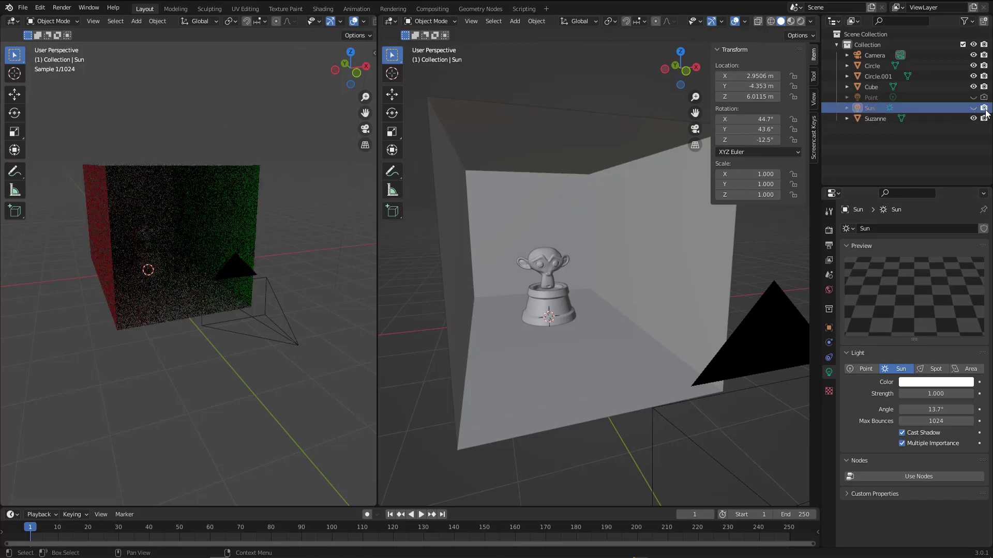
Step: Place the 3D cursor inside the room just below the ceiling and add a spot light at about X -0.11 m, Y -2.50 m, Z 2.90 m
{"action": "middle_click_drag", "start_coordinate": [180, 251], "coordinate": [269, 295]}
{"action": "right_click_drag", "start_coordinate": [268, 299], "coordinate": [261, 290], "text": "shift"}
{"action": "middle_click_drag", "start_coordinate": [262, 290], "coordinate": [270, 222]}
{"action": "right_click", "coordinate": [237, 193], "text": "shift"}
{"action": "key", "text": "shift+a"}
{"action": "mouse_move", "coordinate": [256, 232]}
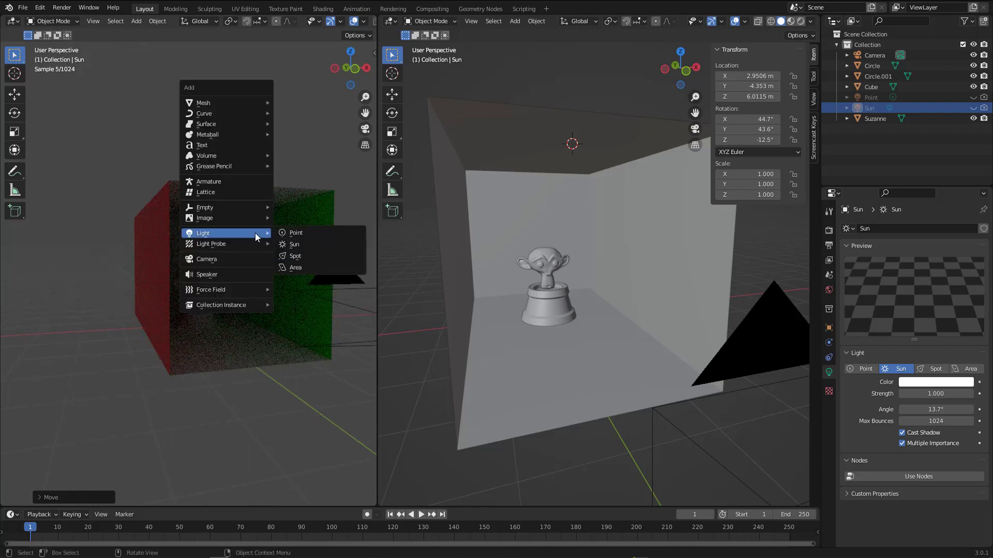
{"action": "left_click", "coordinate": [301, 261]}
{"action": "middle_click_drag", "start_coordinate": [253, 302], "coordinate": [246, 365]}
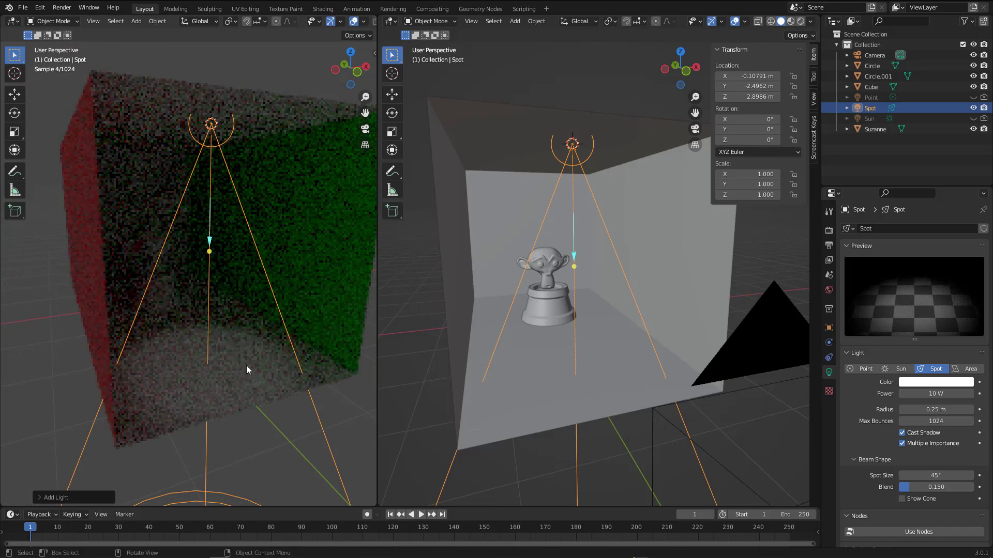
Step: Try a spot light radius of 0.18 m and set it to 0.35 m
{"action": "key", "text": "ctrl+alt+g"}
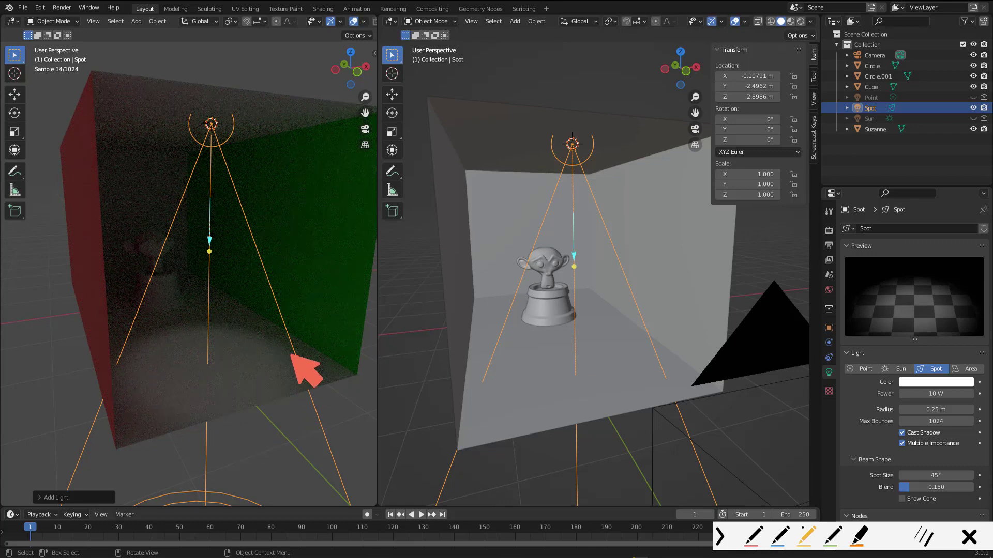
{"action": "key", "text": "Escape"}
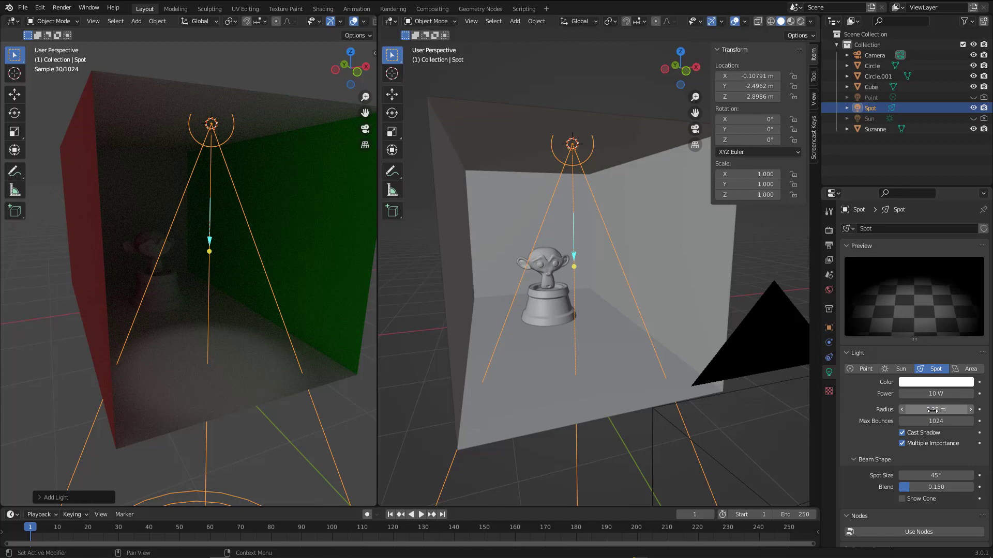
{"action": "mouse_move", "coordinate": [933, 410]}
{"action": "left_mouse_down"}
{"action": "mouse_move", "coordinate": [941, 410]}
{"action": "mouse_move", "coordinate": [913, 410]}
{"action": "left_mouse_up"}
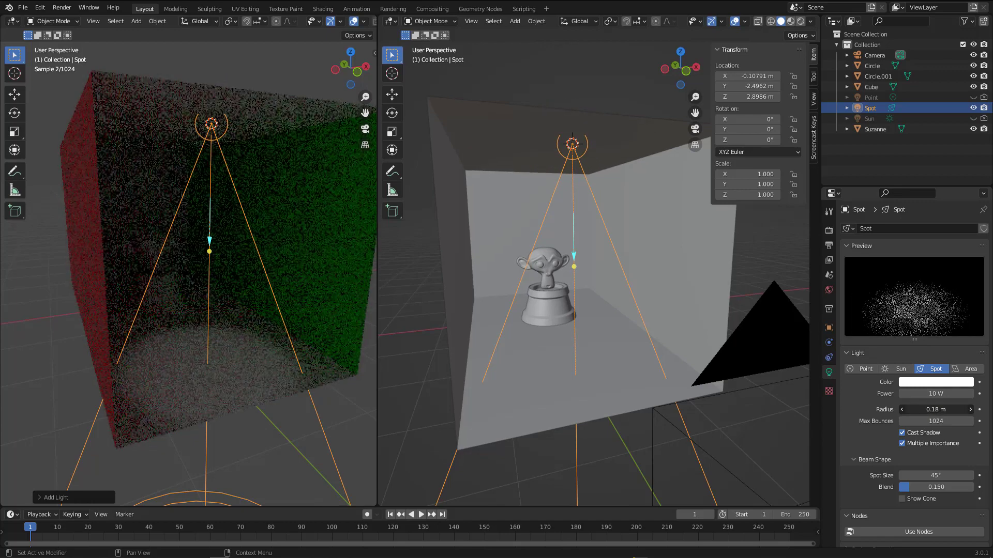
{"action": "left_click_drag", "start_coordinate": [931, 410], "coordinate": [977, 410]}
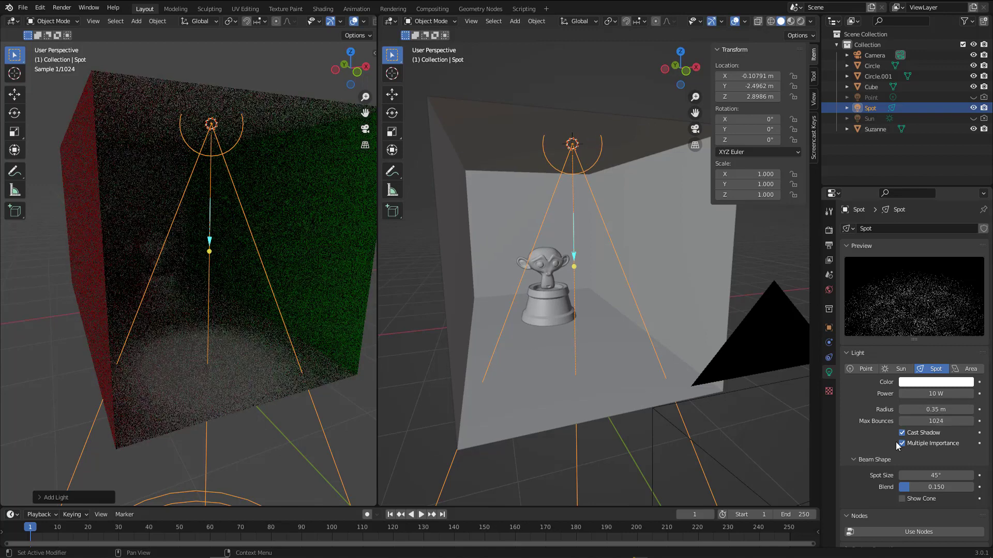
Step: Widen the spot light's beam by setting Spot Size to 57.8°
{"action": "scroll", "coordinate": [888, 447], "scroll_direction": "down", "scroll_amount": 1}
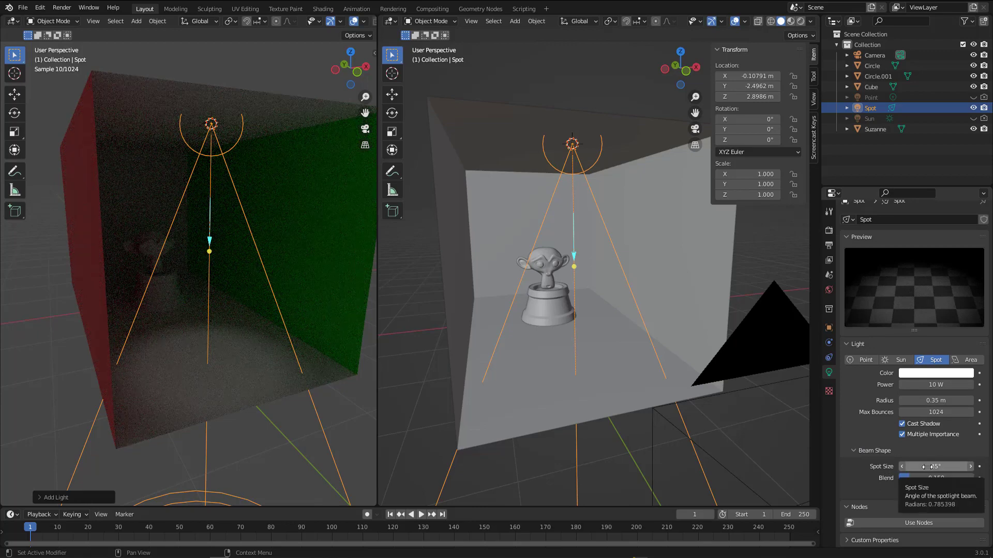
{"action": "mouse_move", "coordinate": [927, 467]}
{"action": "left_mouse_down"}
{"action": "mouse_move", "coordinate": [982, 467]}
{"action": "mouse_move", "coordinate": [918, 467]}
{"action": "mouse_move", "coordinate": [965, 466]}
{"action": "mouse_move", "coordinate": [935, 467]}
{"action": "mouse_move", "coordinate": [947, 466]}
{"action": "left_mouse_up"}
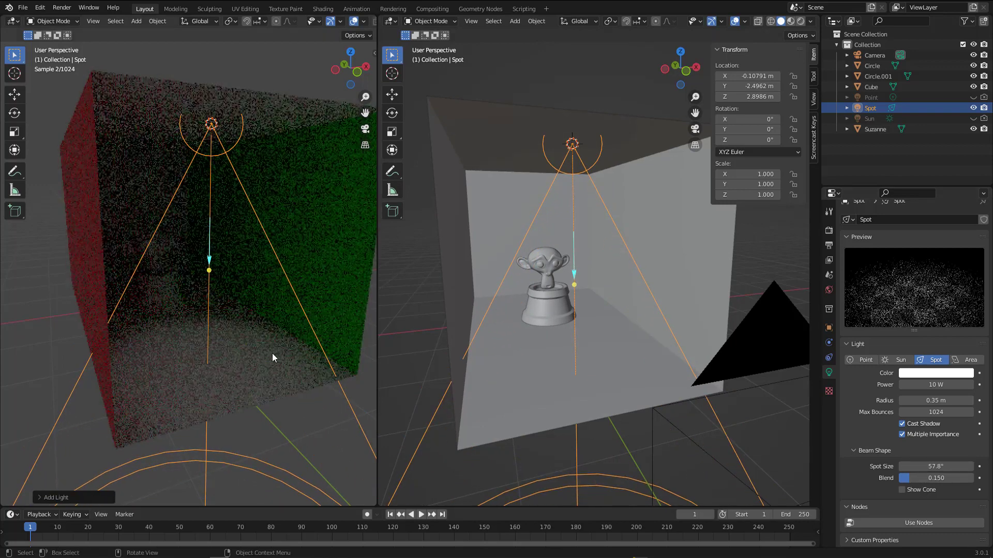
{"action": "scroll", "coordinate": [269, 359], "scroll_direction": "down", "scroll_amount": 4}
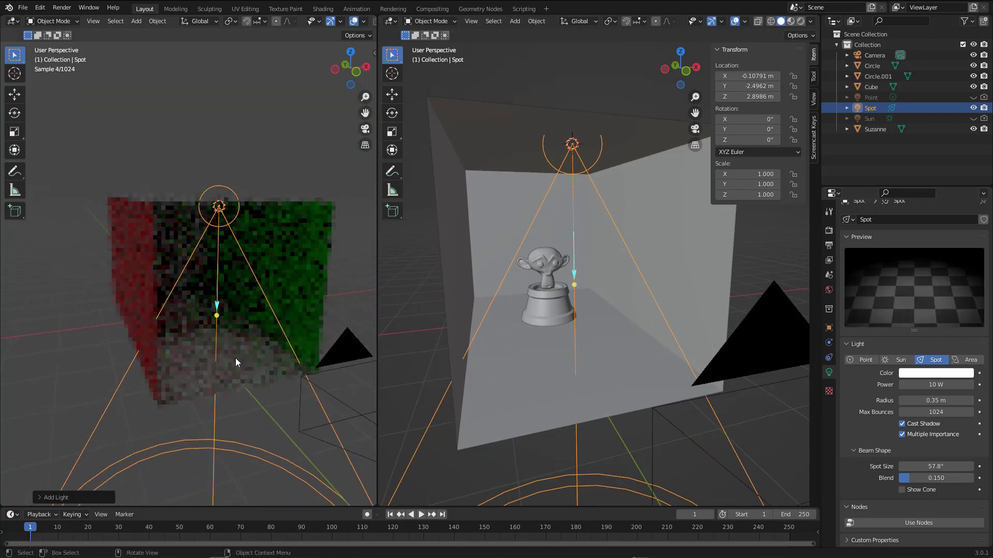
Step: Compare the spot light's Blend at 0.626, 0 and 0.483, and raise its power to 100 W
{"action": "mouse_move", "coordinate": [926, 476]}
{"action": "left_mouse_down"}
{"action": "mouse_move", "coordinate": [905, 477]}
{"action": "mouse_move", "coordinate": [946, 476]}
{"action": "left_mouse_up"}
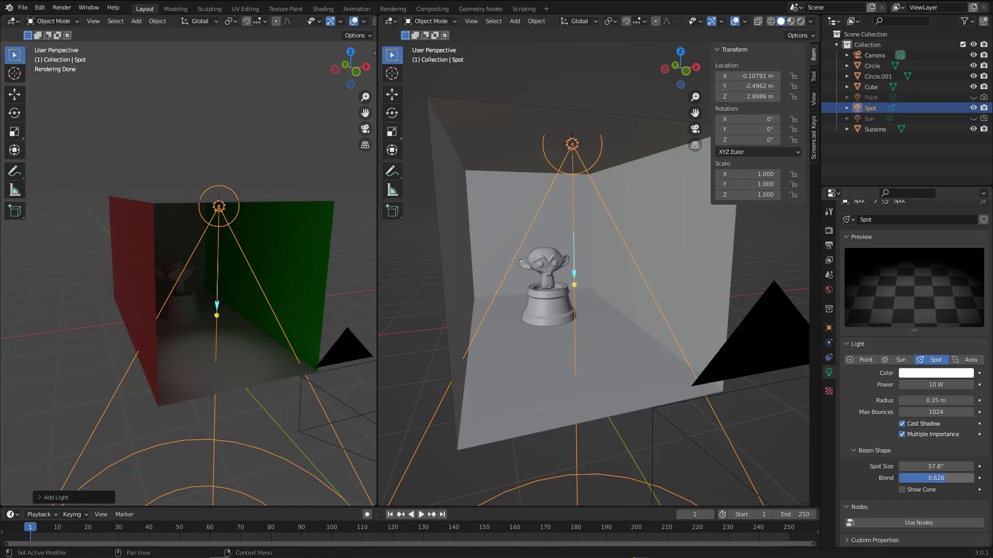
{"action": "left_click_drag", "start_coordinate": [936, 478], "coordinate": [902, 478]}
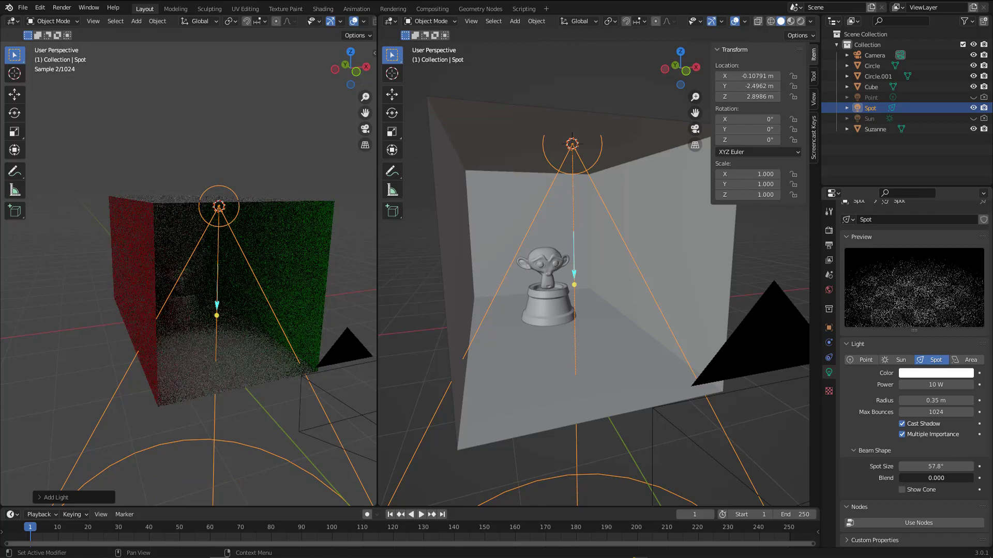
{"action": "left_click_drag", "start_coordinate": [902, 478], "coordinate": [935, 478]}
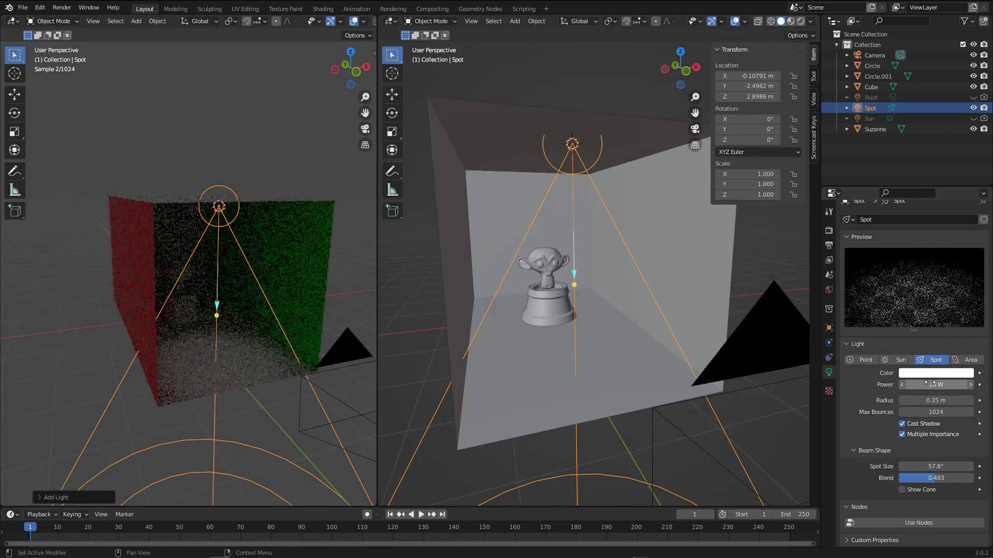
{"action": "left_click_drag", "start_coordinate": [930, 384], "coordinate": [951, 384]}
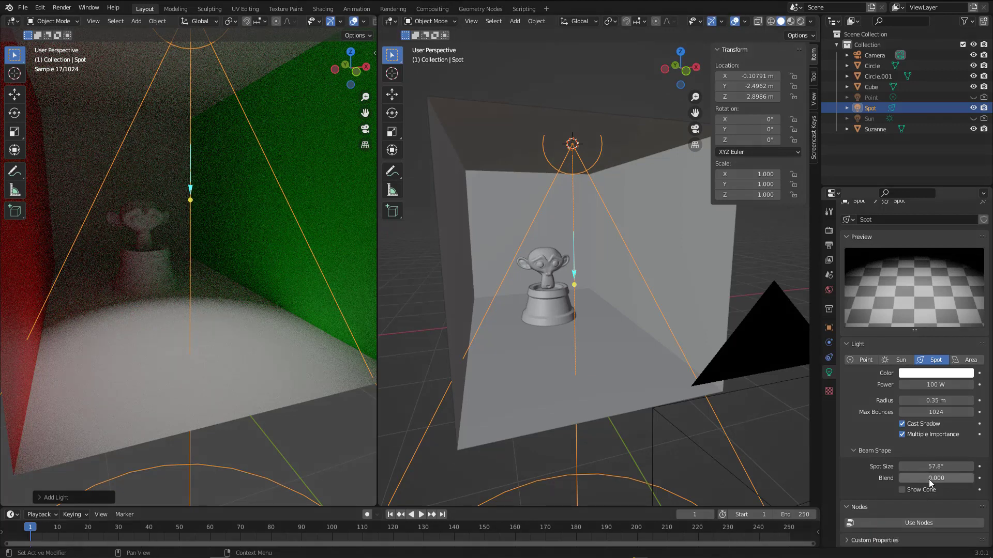
Step: Try the spot light's Blend at 1.000, and reset Blend to 0.150 and Spot Size to 45°
{"action": "left_click_drag", "start_coordinate": [928, 479], "coordinate": [972, 478]}
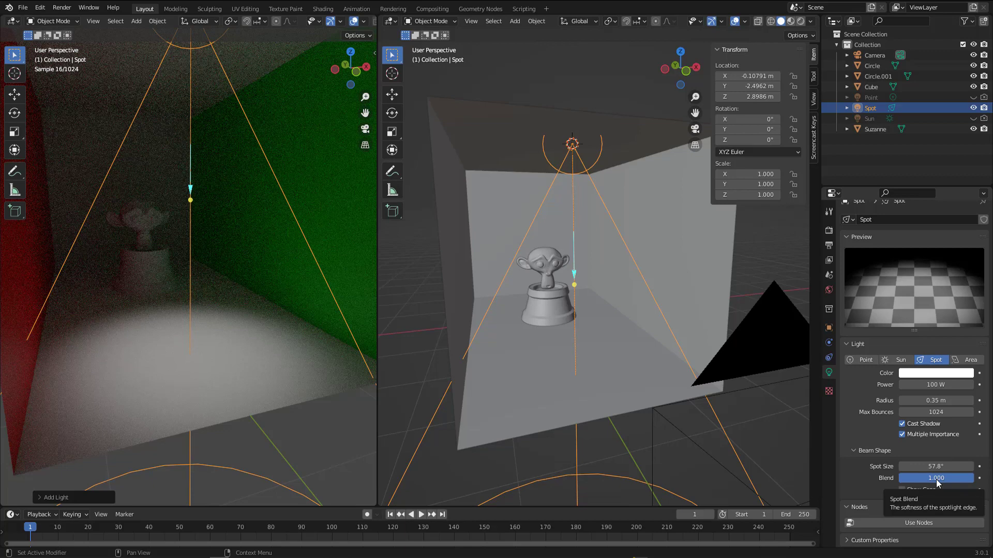
{"action": "key", "text": "BackSpace"}
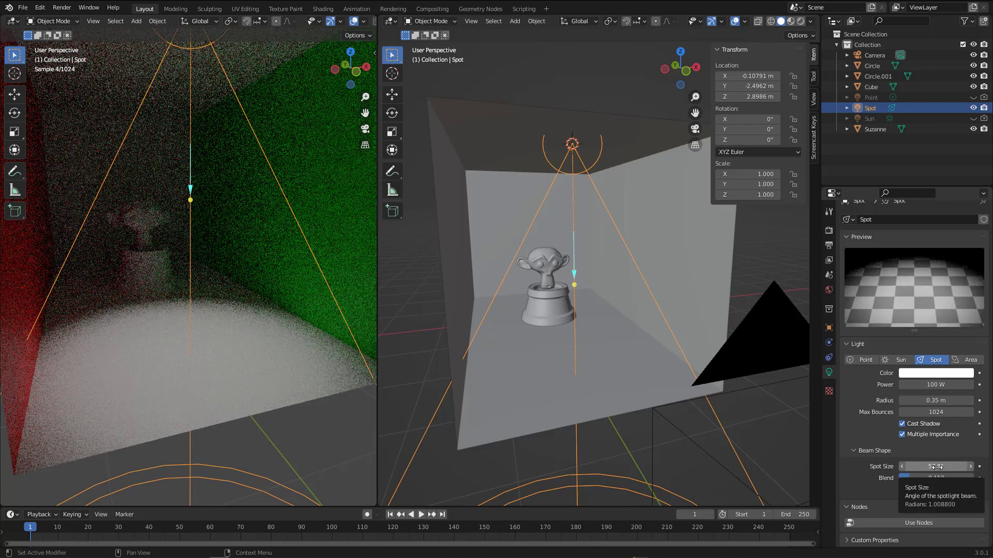
{"action": "key", "text": "BackSpace"}
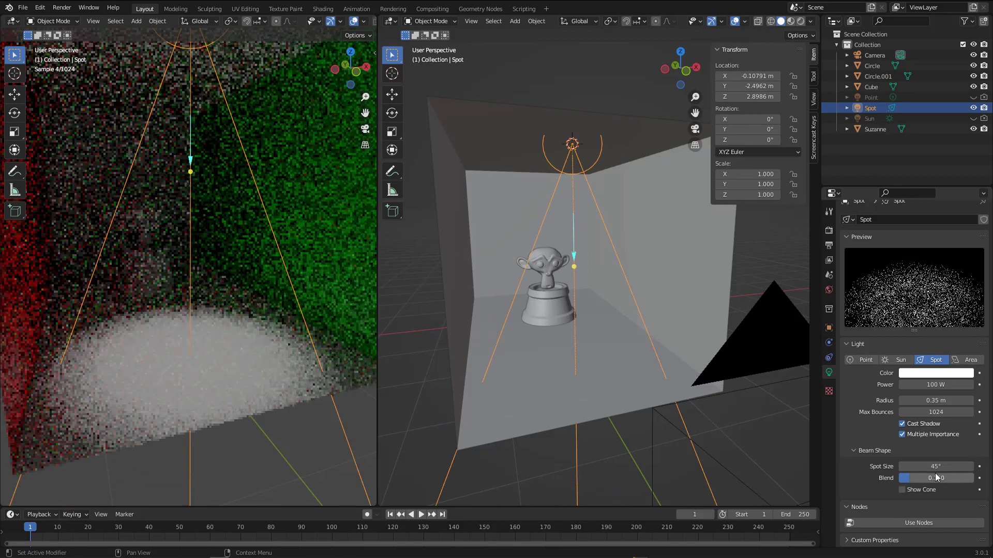
Step: Hide the spot light and add an area light at the 3D cursor just below the ceiling
{"action": "middle_click_drag", "start_coordinate": [150, 315], "coordinate": [193, 296]}
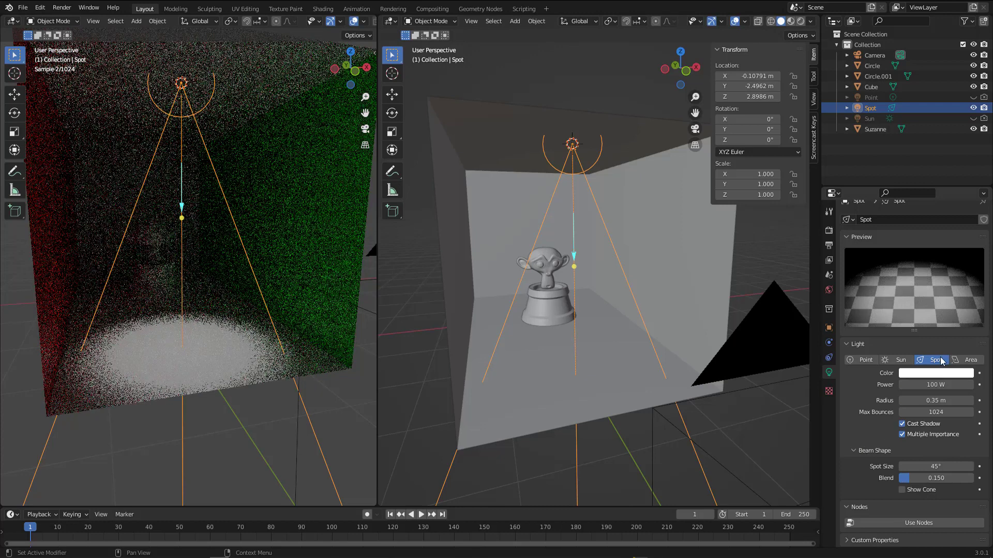
{"action": "scroll", "coordinate": [159, 274], "scroll_direction": "down", "scroll_amount": 5}
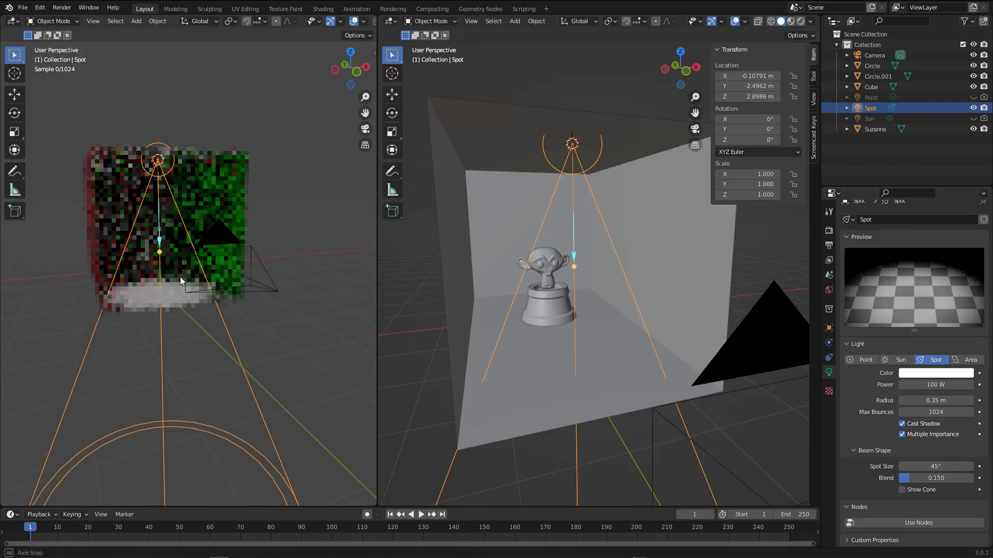
{"action": "left_click", "coordinate": [973, 107]}
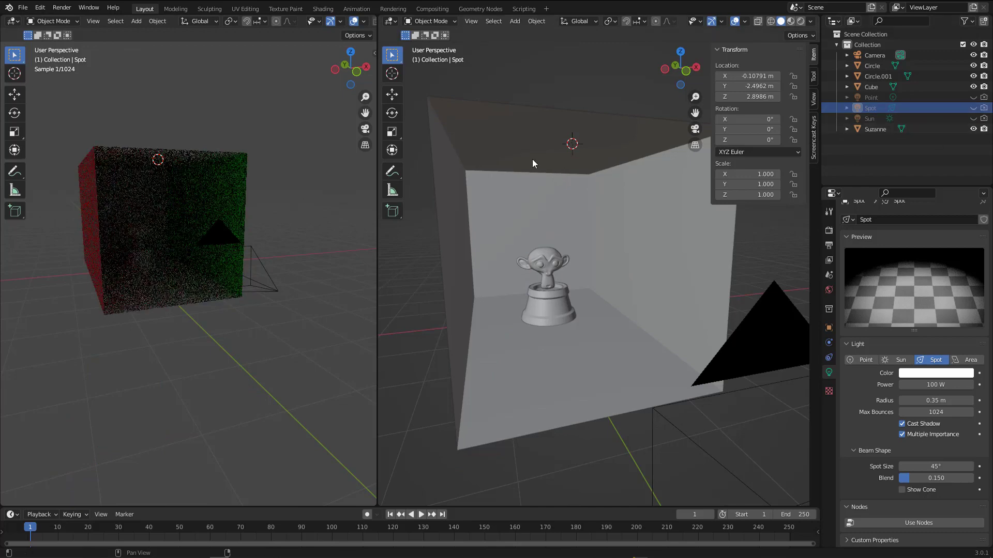
{"action": "scroll", "coordinate": [200, 190], "scroll_direction": "up", "scroll_amount": 1}
{"action": "key", "text": "shift+a"}
{"action": "mouse_move", "coordinate": [207, 201]}
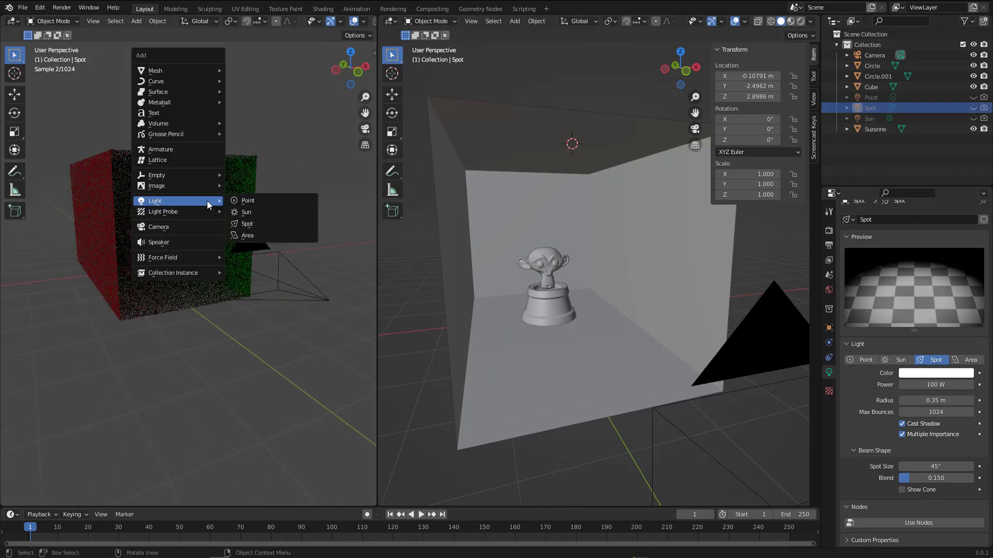
{"action": "left_click", "coordinate": [255, 234]}
{"action": "scroll", "coordinate": [157, 195], "scroll_direction": "up", "scroll_amount": 5}
{"action": "middle_click_drag", "start_coordinate": [233, 184], "coordinate": [222, 153]}
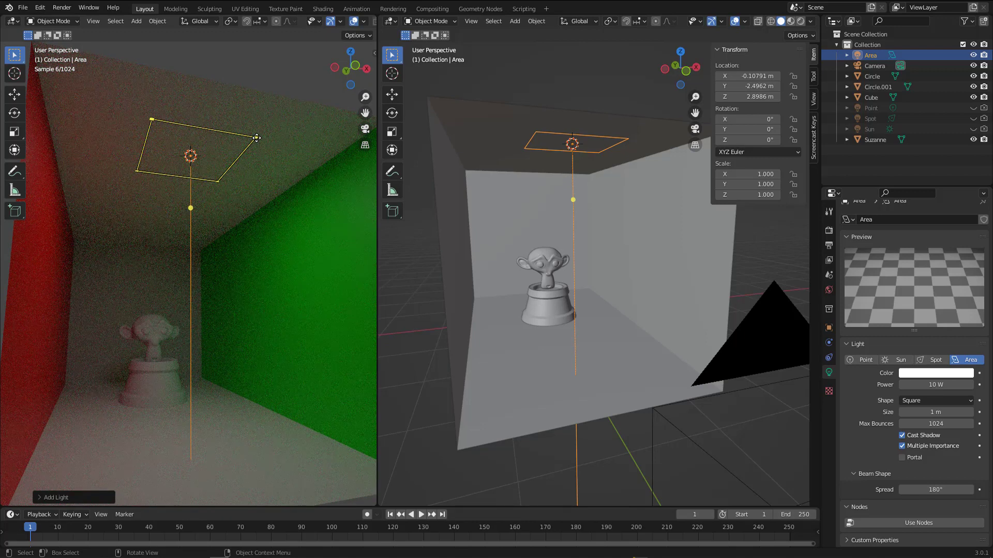
Step: Try area light sizes of about 1.91 m and 0.741 m, and set the size to 1.58 m
{"action": "left_click_drag", "start_coordinate": [257, 138], "coordinate": [331, 117]}
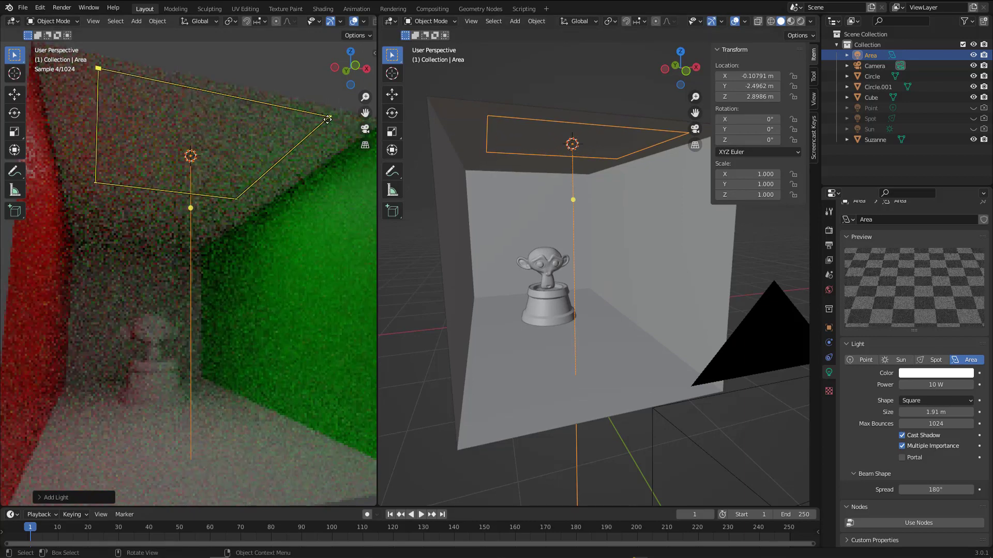
{"action": "left_click_drag", "start_coordinate": [278, 151], "coordinate": [221, 154]}
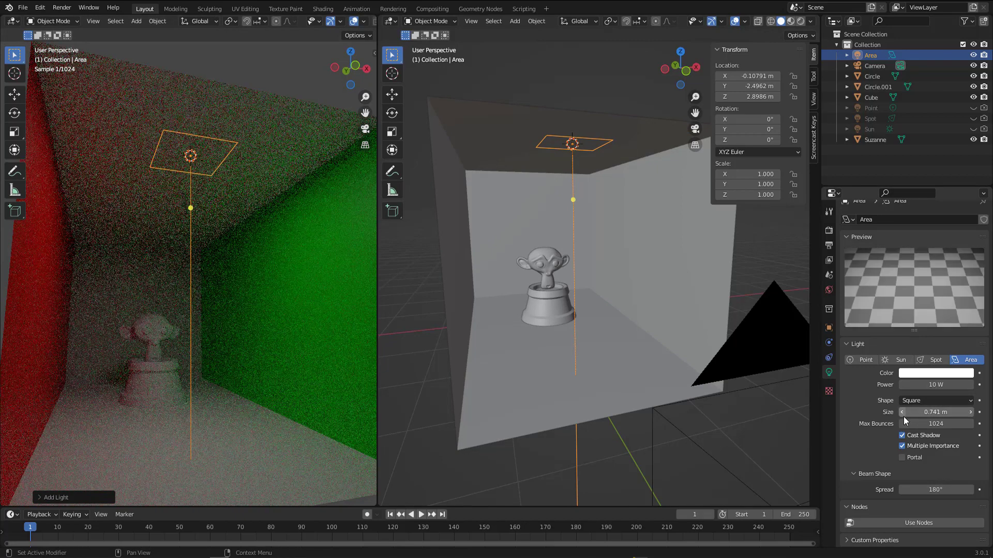
{"action": "left_click_drag", "start_coordinate": [927, 412], "coordinate": [988, 413]}
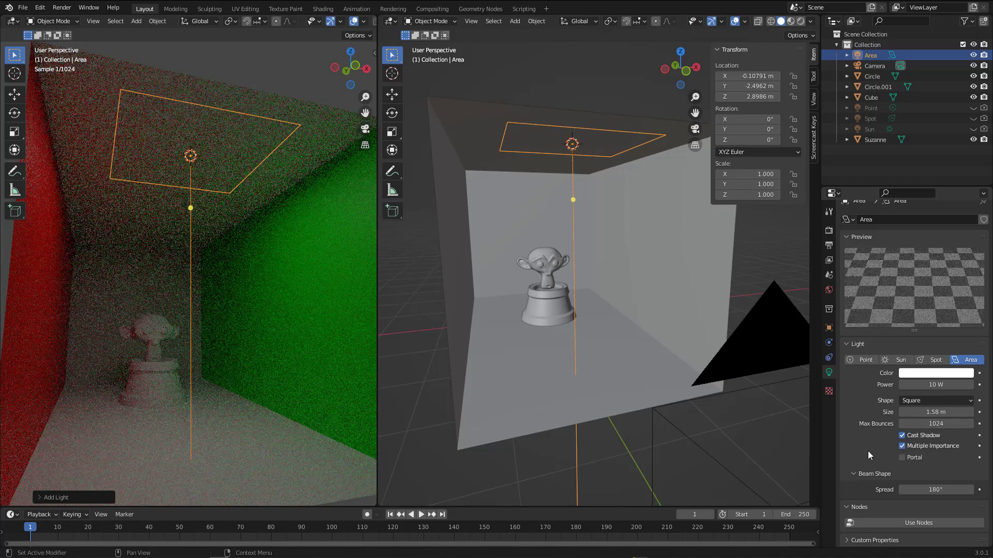
Step: Compare the area light's Rectangle, Disk and Ellipse shapes, and return the shape to Square
{"action": "left_click", "coordinate": [925, 400]}
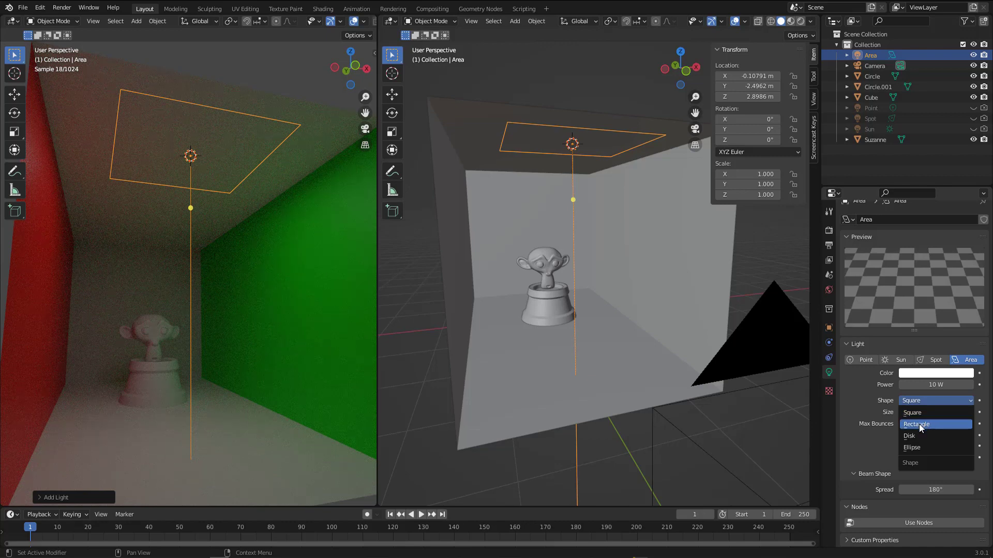
{"action": "left_click", "coordinate": [919, 424]}
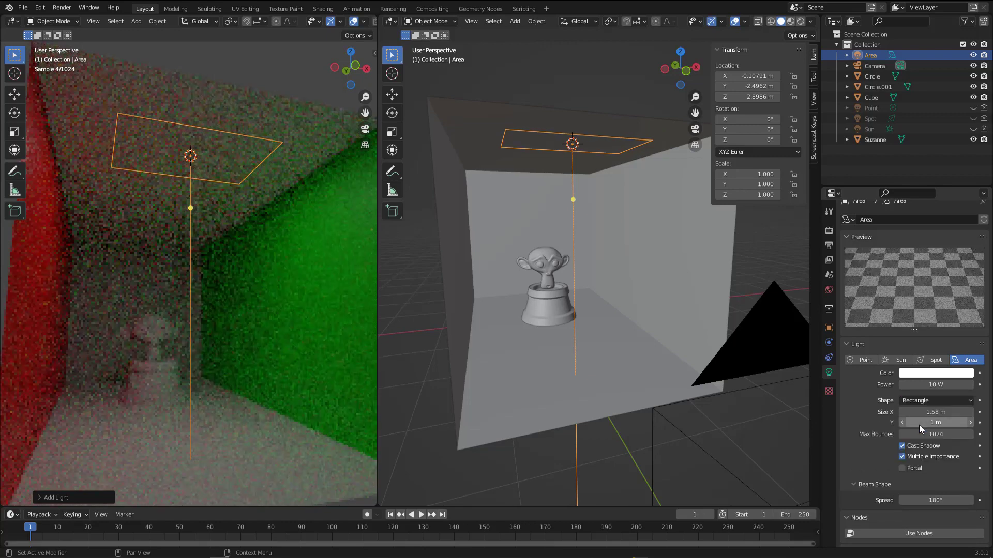
{"action": "left_click", "coordinate": [923, 401]}
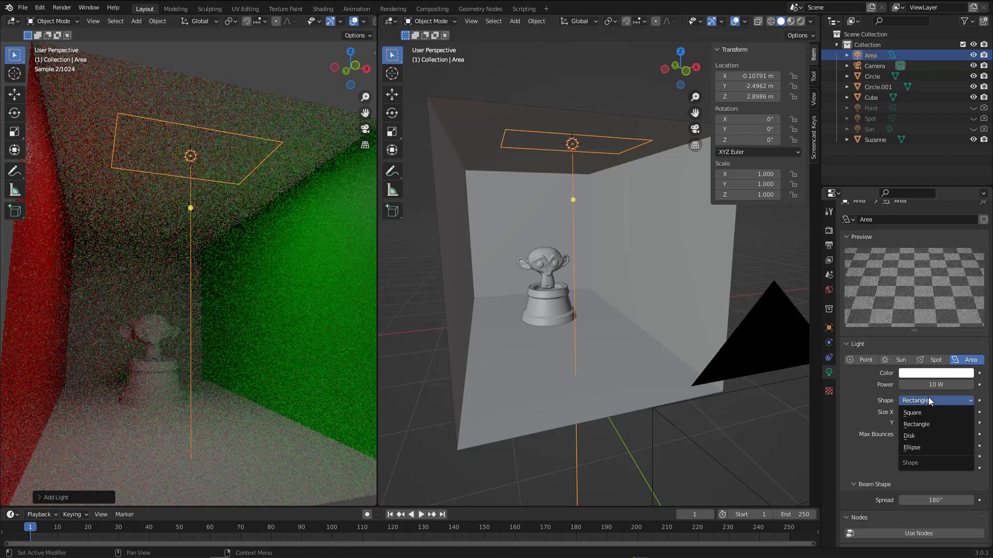
{"action": "left_click", "coordinate": [919, 434]}
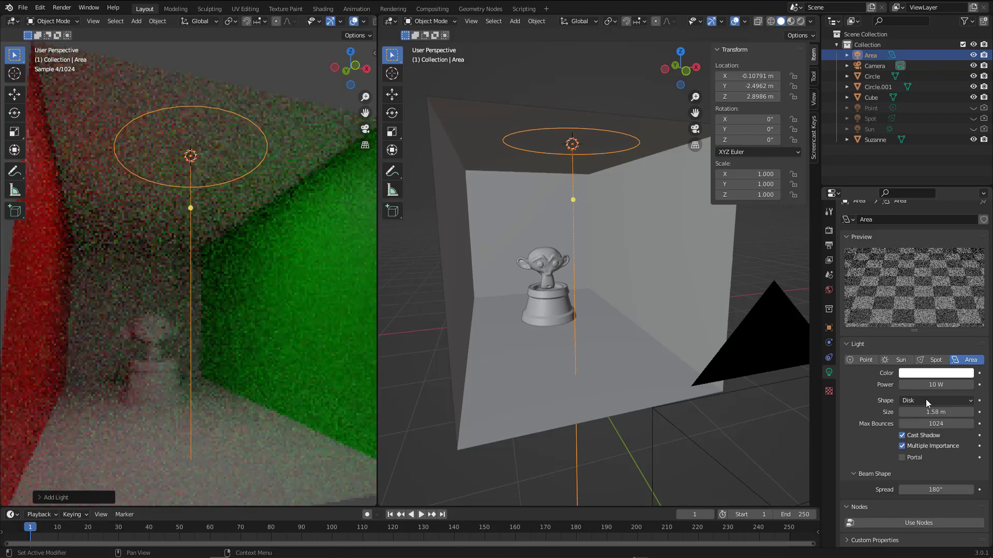
{"action": "left_click", "coordinate": [926, 399]}
{"action": "left_click", "coordinate": [917, 449]}
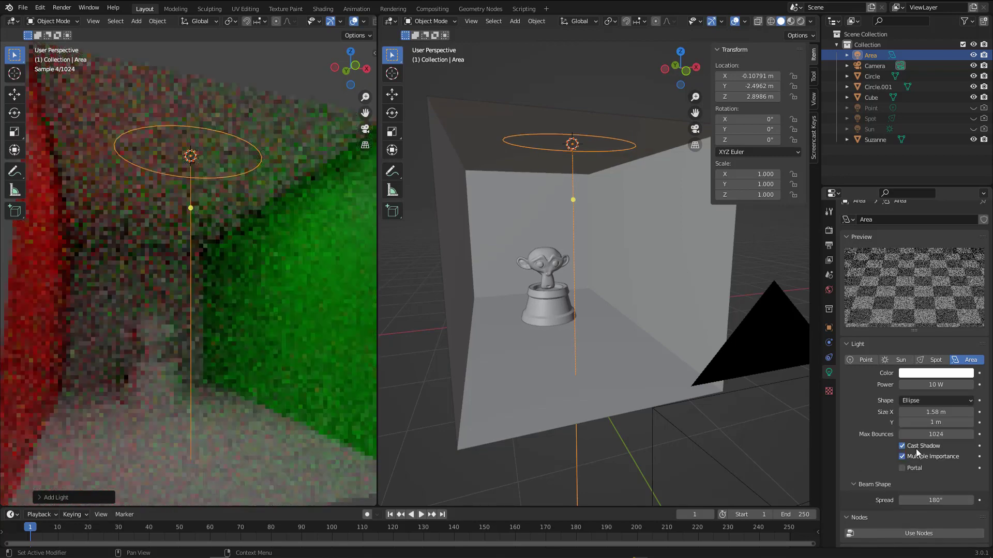
{"action": "left_click", "coordinate": [923, 399]}
{"action": "left_click", "coordinate": [918, 410]}
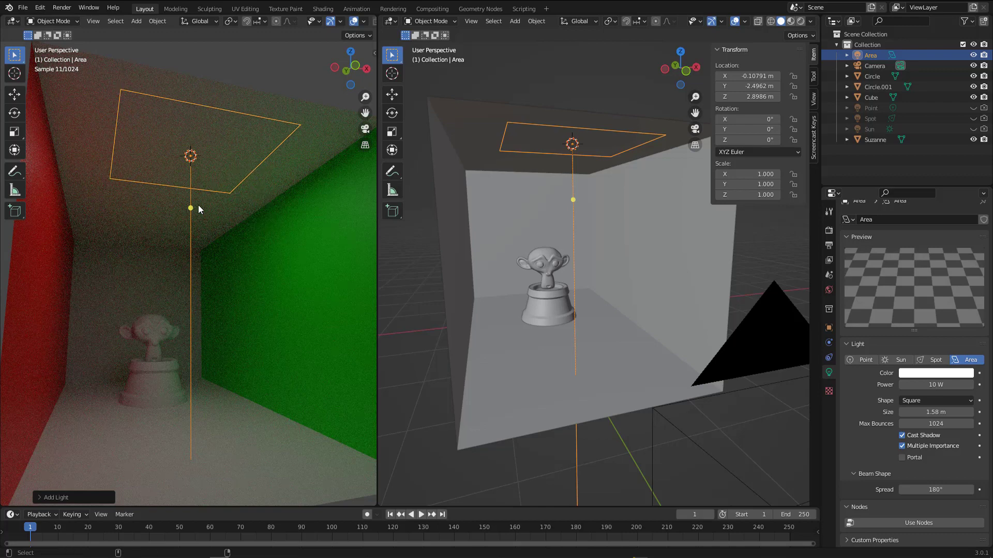
{"action": "key", "text": "ctrl+alt+g"}
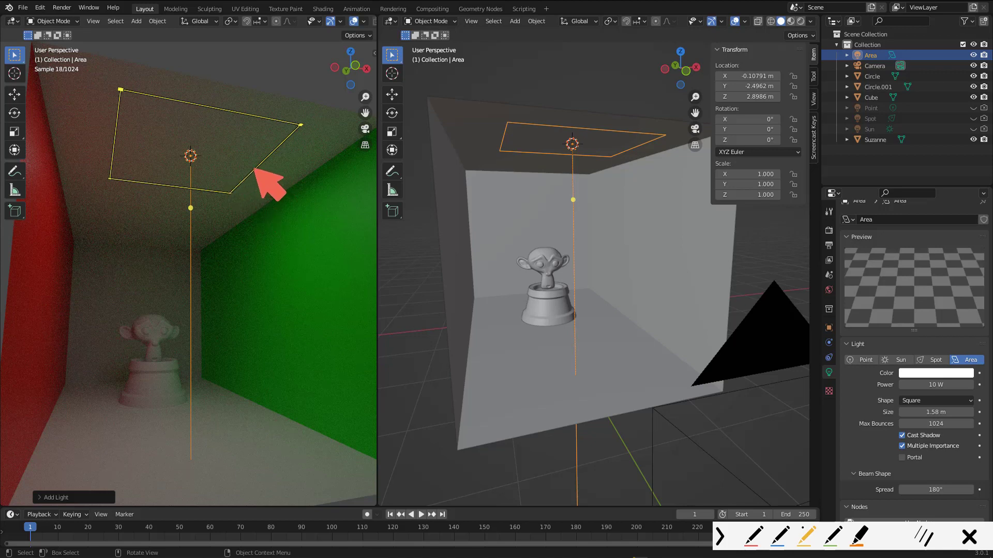
{"action": "mouse_move", "coordinate": [253, 168]}
{"action": "left_mouse_down"}
{"action": "mouse_move", "coordinate": [286, 177]}
{"action": "mouse_move", "coordinate": [274, 182]}
{"action": "left_mouse_up"}
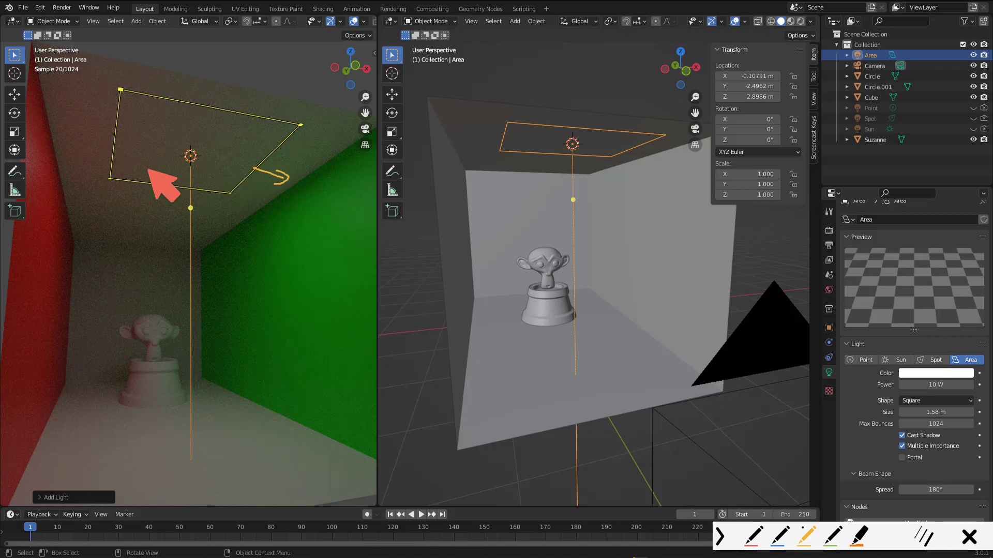
{"action": "mouse_move", "coordinate": [90, 147]}
{"action": "left_mouse_down"}
{"action": "mouse_move", "coordinate": [91, 158]}
{"action": "mouse_move", "coordinate": [118, 151]}
{"action": "left_mouse_up"}
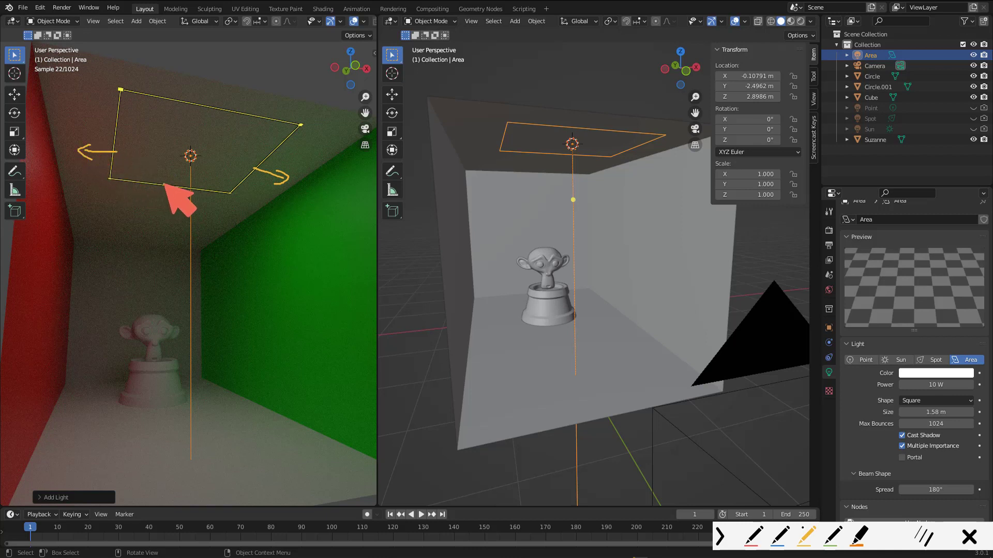
{"action": "mouse_move", "coordinate": [164, 184]}
{"action": "left_mouse_down"}
{"action": "mouse_move", "coordinate": [151, 202]}
{"action": "mouse_move", "coordinate": [164, 203]}
{"action": "left_mouse_up"}
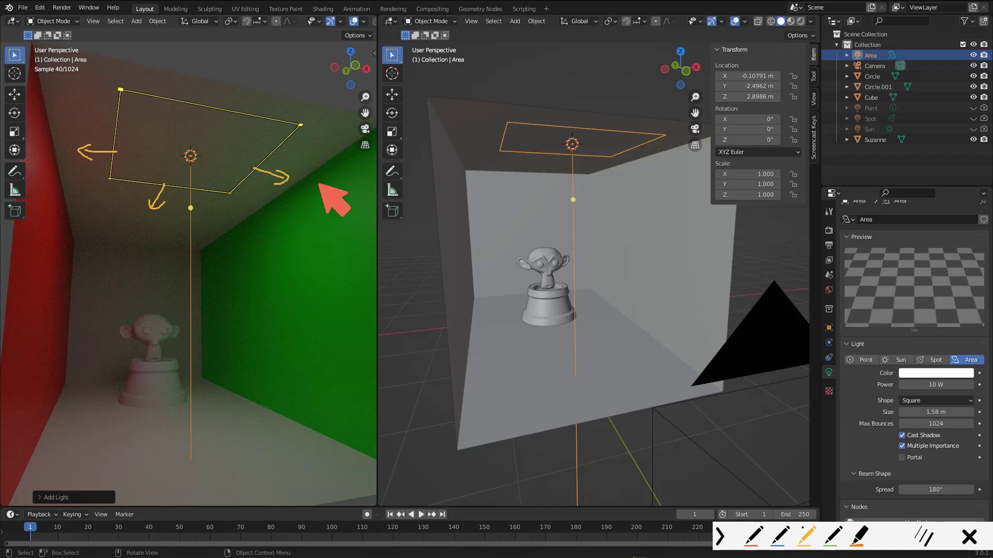
{"action": "mouse_move", "coordinate": [316, 182]}
{"action": "left_mouse_down"}
{"action": "mouse_move", "coordinate": [284, 198]}
{"action": "mouse_move", "coordinate": [314, 182]}
{"action": "left_mouse_up"}
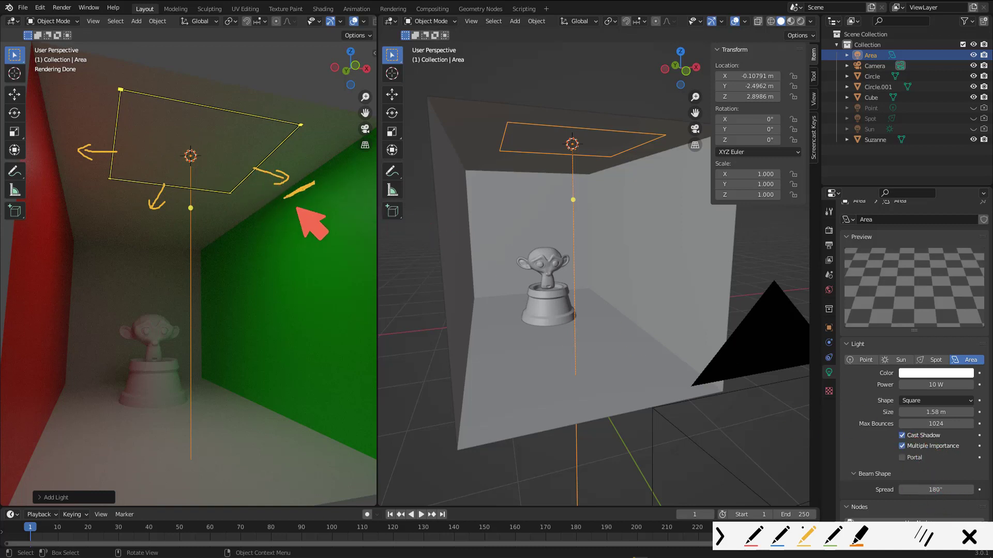
{"action": "mouse_move", "coordinate": [320, 217]}
{"action": "left_mouse_down"}
{"action": "mouse_move", "coordinate": [332, 173]}
{"action": "mouse_move", "coordinate": [329, 207]}
{"action": "left_mouse_up"}
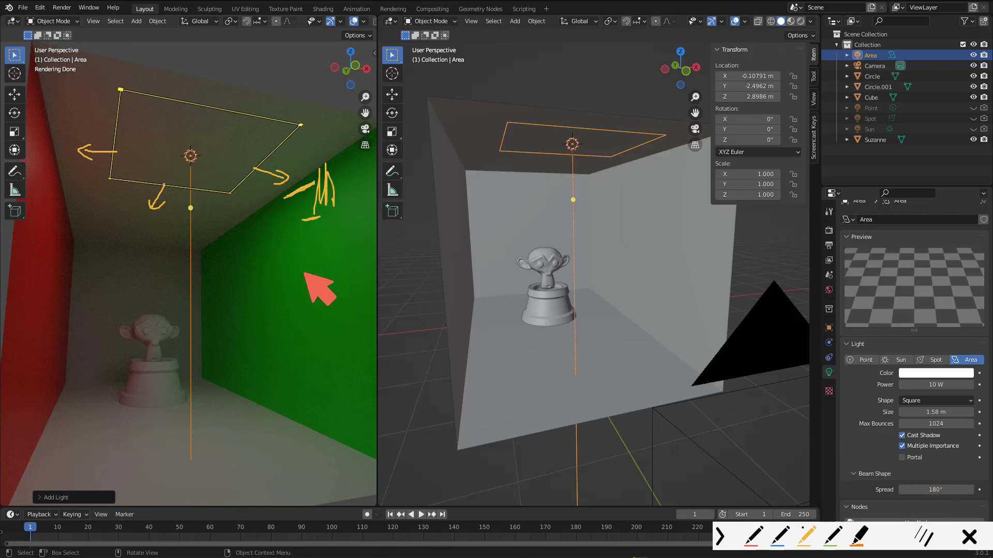
{"action": "left_click_drag", "start_coordinate": [292, 277], "coordinate": [312, 282]}
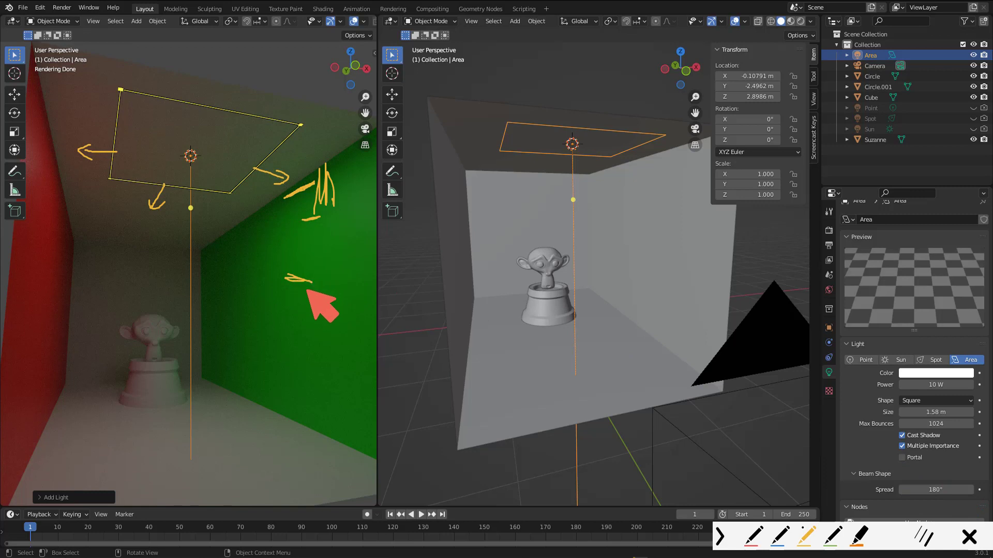
{"action": "mouse_move", "coordinate": [220, 418]}
{"action": "left_mouse_down"}
{"action": "mouse_move", "coordinate": [116, 425]}
{"action": "mouse_move", "coordinate": [148, 497]}
{"action": "mouse_move", "coordinate": [274, 473]}
{"action": "mouse_move", "coordinate": [210, 408]}
{"action": "left_mouse_up"}
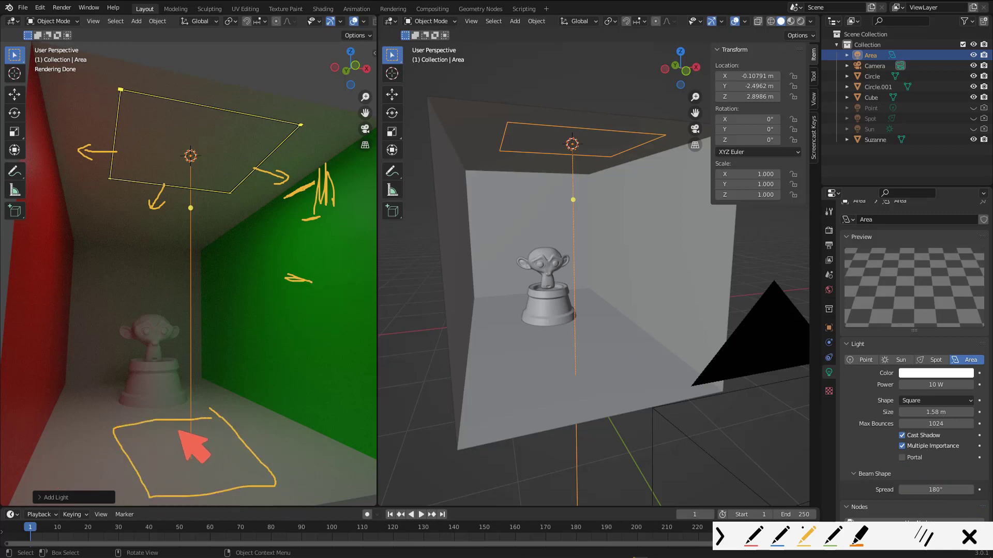
{"action": "key", "text": "Escape"}
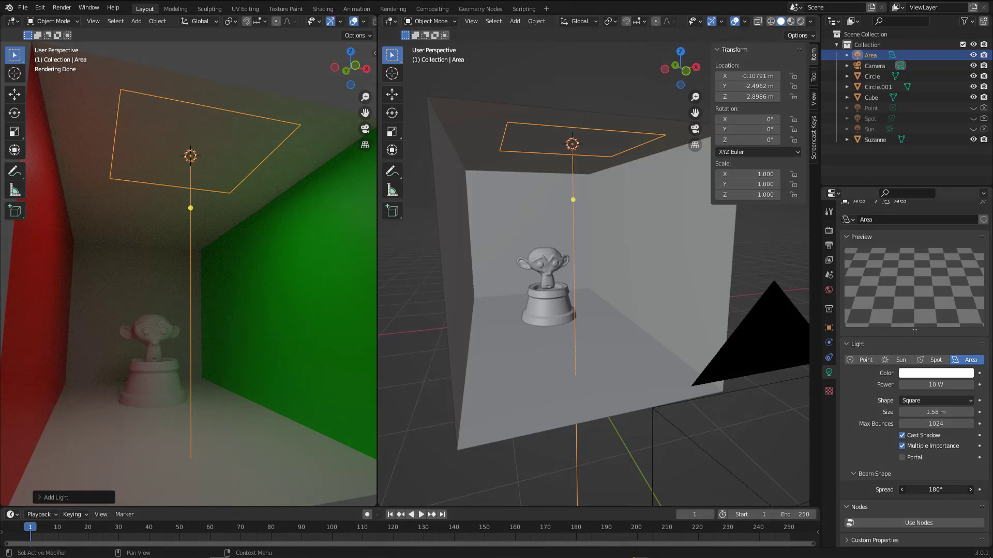
Step: Compare the area light's Spread at 161°, 1° and 150°, and return it to 180°
{"action": "left_click_drag", "start_coordinate": [935, 490], "coordinate": [928, 490]}
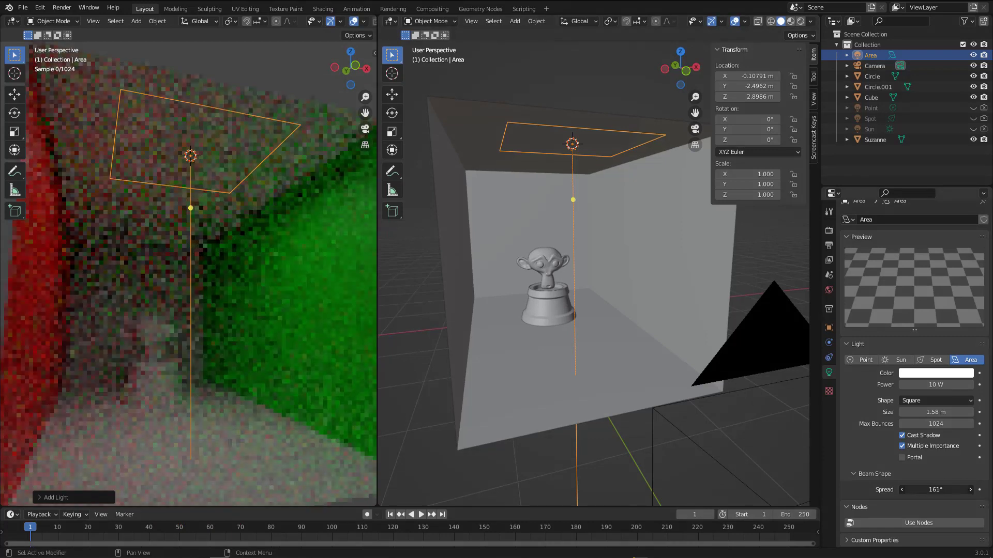
{"action": "left_click_drag", "start_coordinate": [935, 489], "coordinate": [881, 490]}
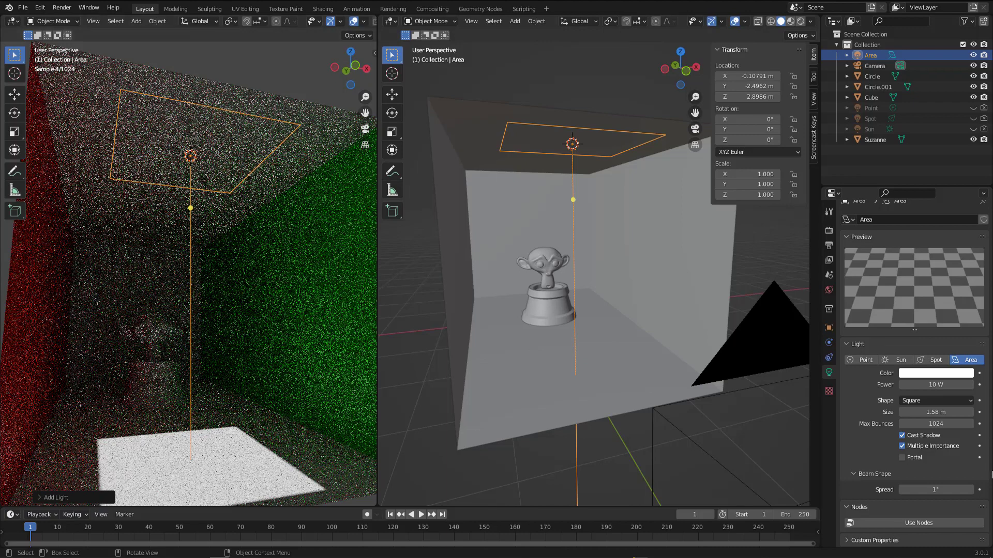
{"action": "left_click_drag", "start_coordinate": [930, 490], "coordinate": [982, 490]}
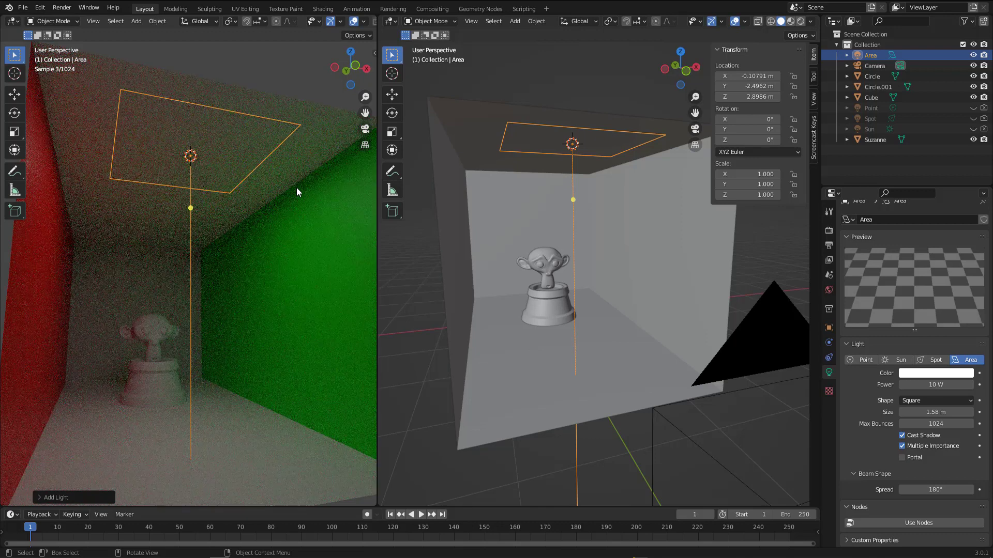
{"action": "left_click_drag", "start_coordinate": [935, 490], "coordinate": [925, 490]}
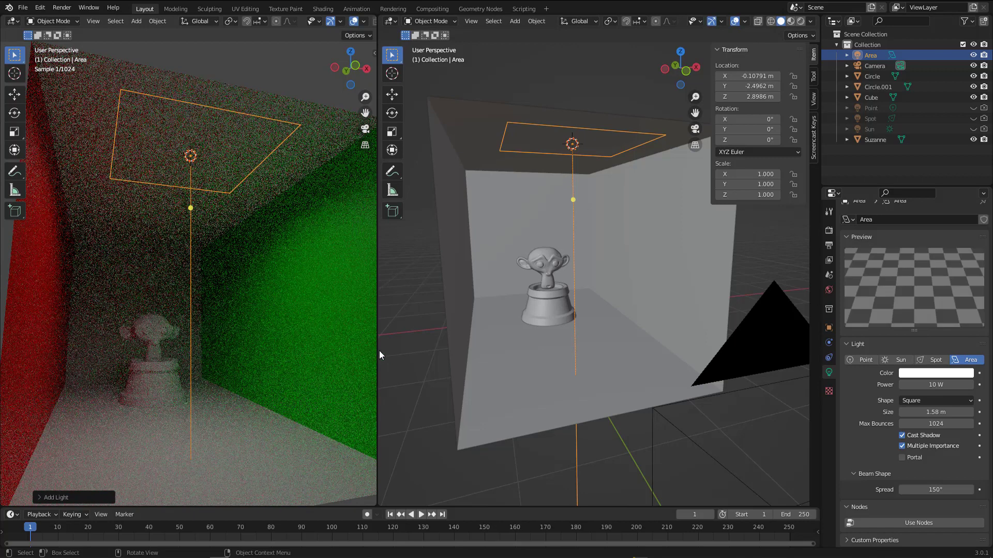
{"action": "left_click_drag", "start_coordinate": [925, 490], "coordinate": [934, 493]}
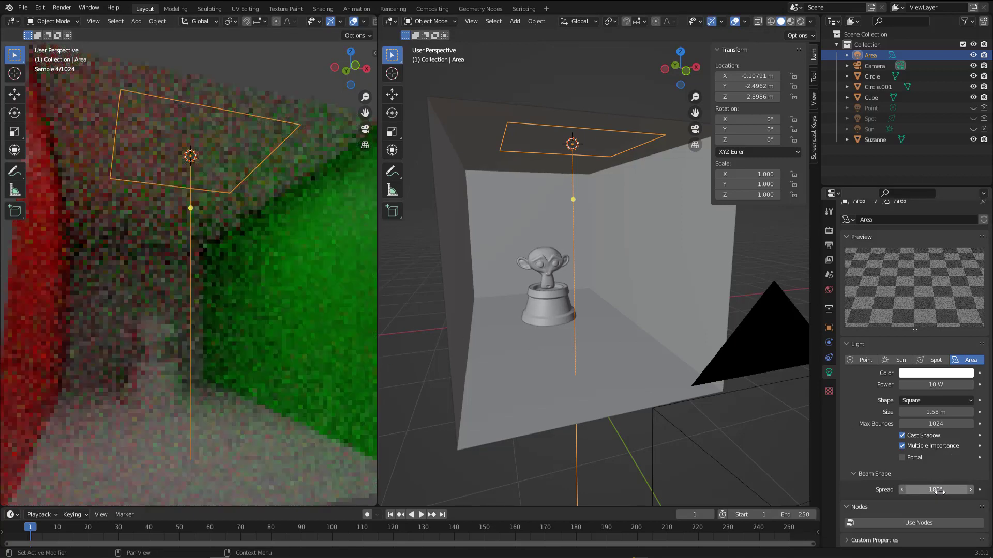
Step: Aim the area light toward the back of the room, rotated to about X 61.8°, Y -22.5°, Z -13.6°
{"action": "scroll", "coordinate": [237, 266], "scroll_direction": "down", "scroll_amount": 4}
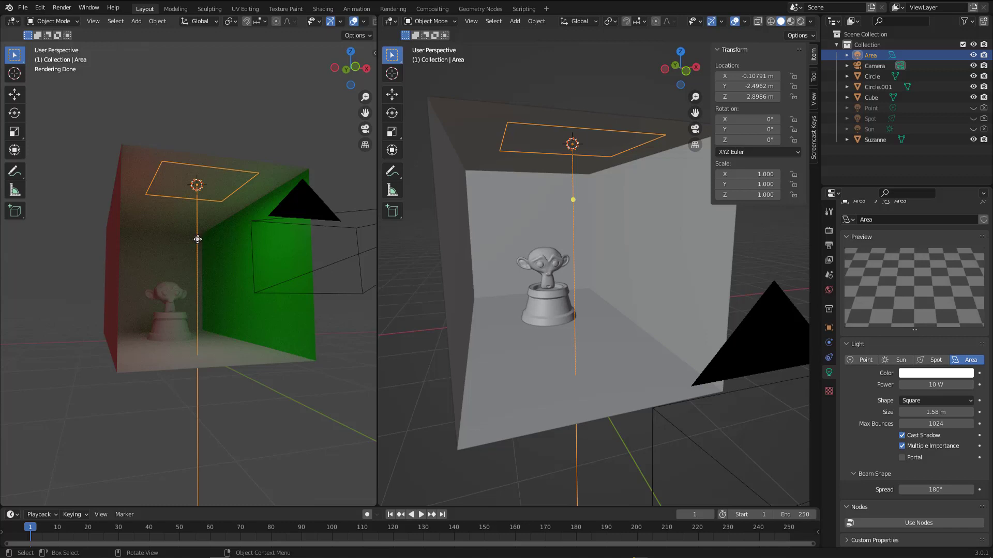
{"action": "left_click_drag", "start_coordinate": [199, 245], "coordinate": [200, 288]}
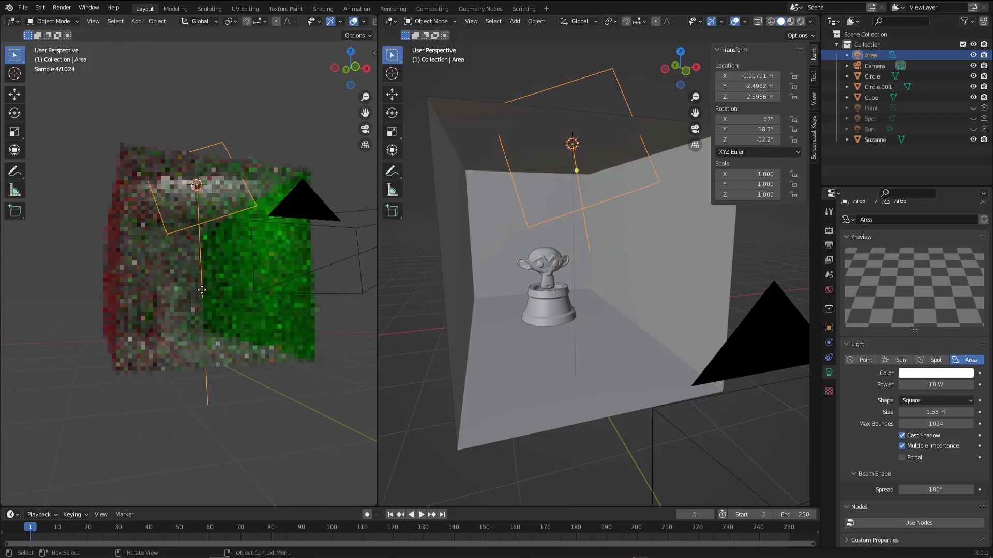
{"action": "right_click", "coordinate": [202, 294]}
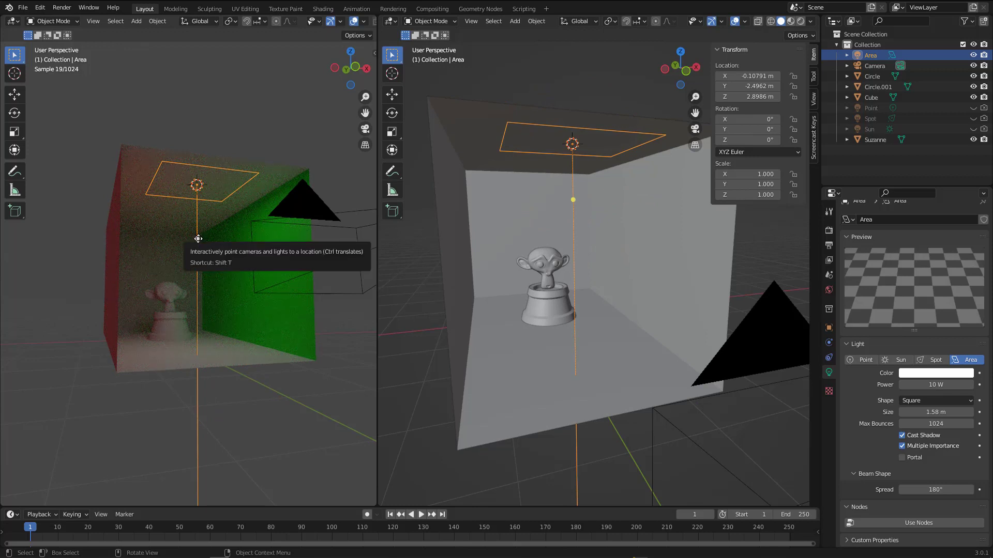
{"action": "left_click_drag", "start_coordinate": [197, 239], "coordinate": [264, 272]}
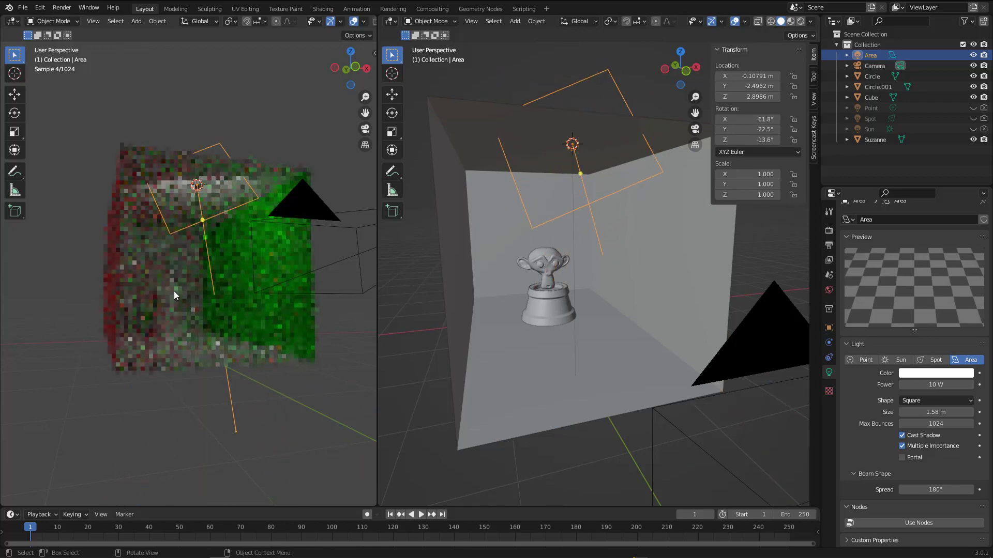
Step: Undo the area light's last rotation, try rotating it to about X 48.4°, Y -3.14°, Z -1.41°, and clear the rotation
{"action": "key", "text": "ctrl+z"}
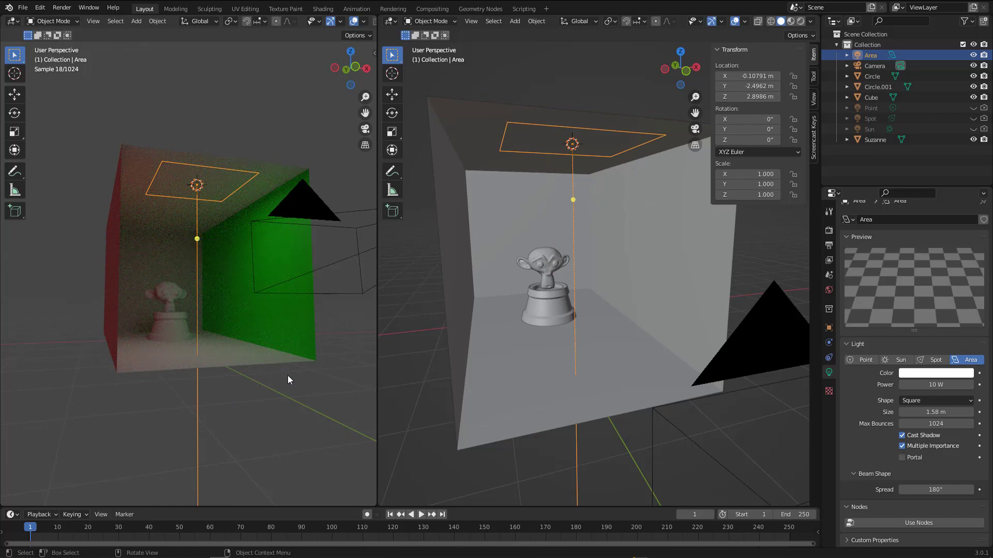
{"action": "key", "text": "r"}
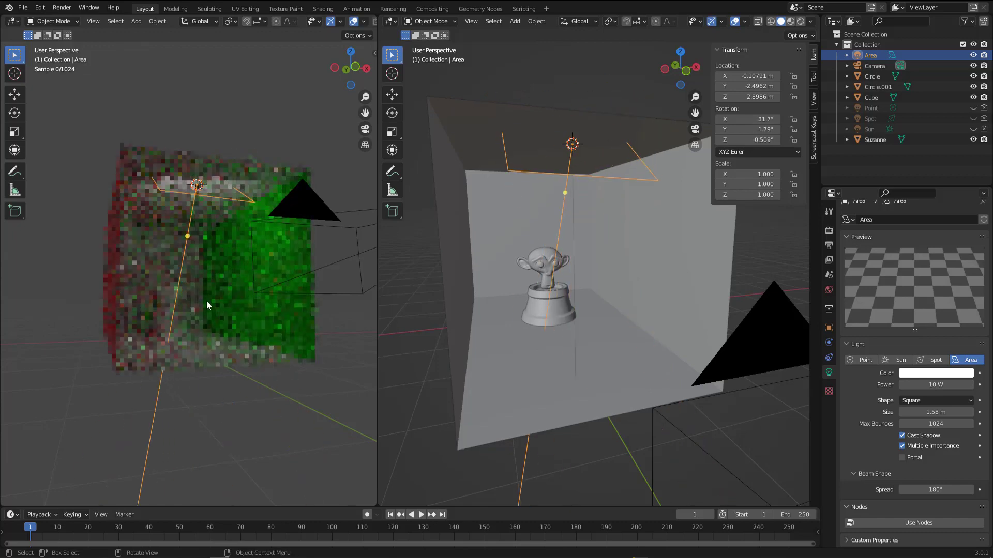
{"action": "left_click", "coordinate": [185, 318]}
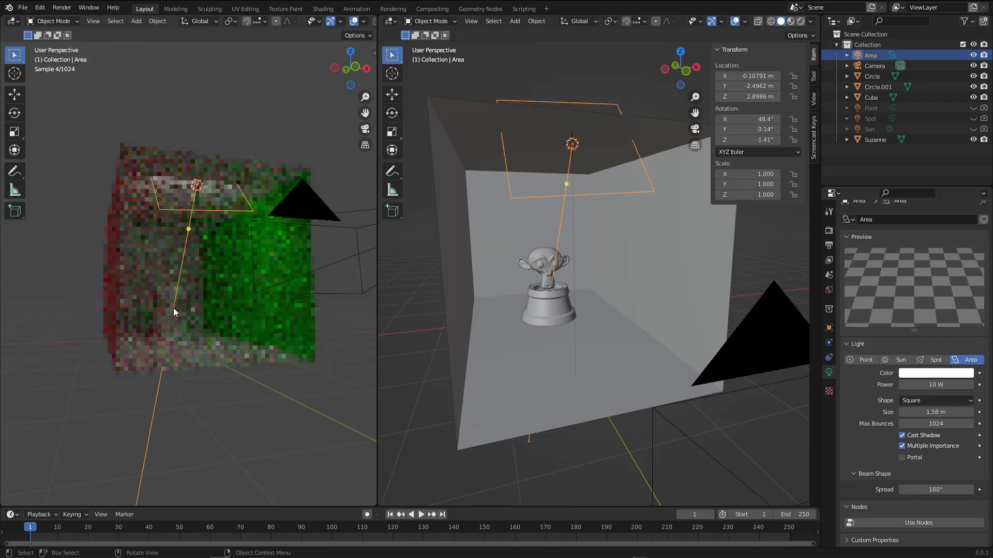
{"action": "key", "text": "alt+r"}
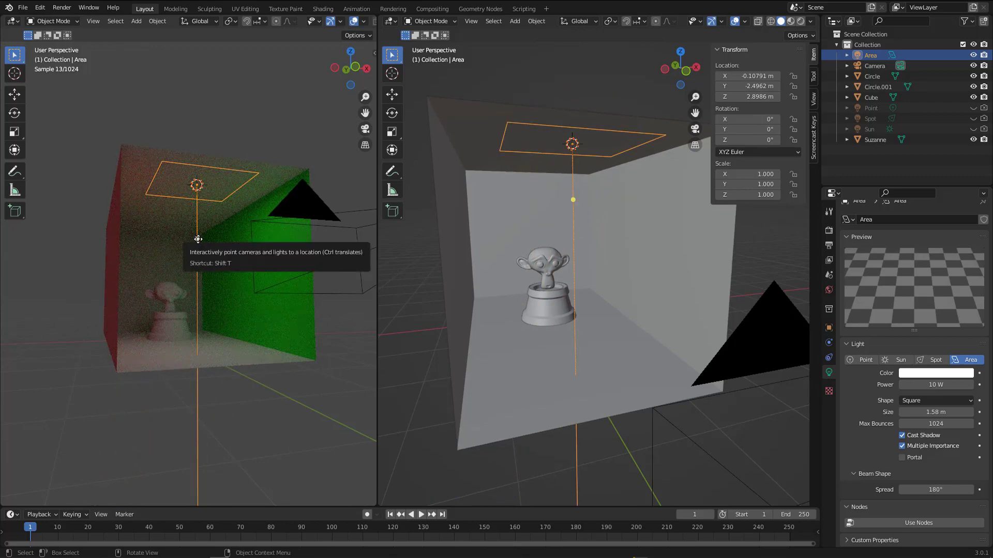
Step: Try aiming and moving the area light interactively with its target handle, and restore its original location and rotation
{"action": "left_click_drag", "start_coordinate": [198, 239], "coordinate": [180, 253]}
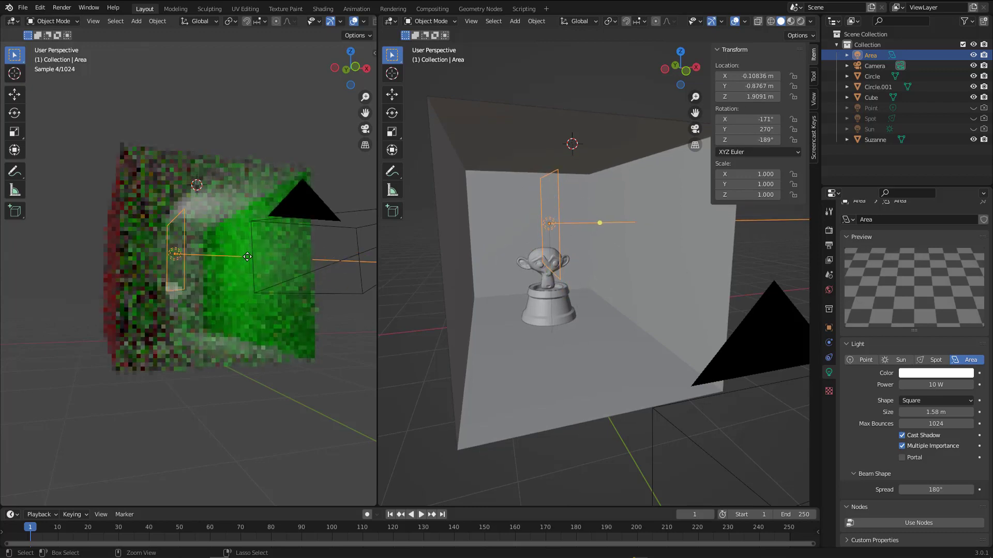
{"action": "left_click_drag", "start_coordinate": [259, 264], "coordinate": [194, 347], "text": "ctrl"}
{"action": "right_click", "coordinate": [193, 348]}
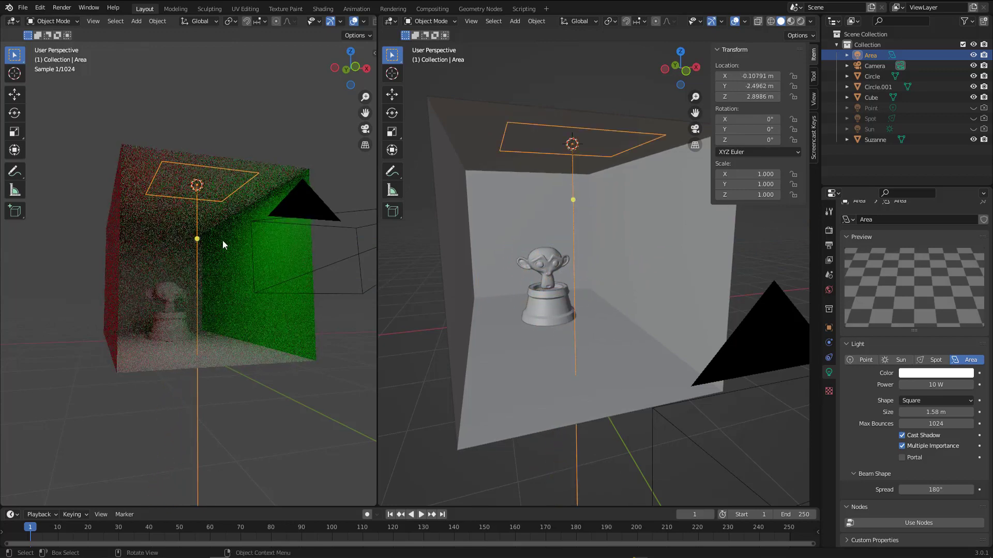
Step: Open the world settings and hide the area light in the viewports
{"action": "scroll", "coordinate": [188, 228], "scroll_direction": "up", "scroll_amount": 4}
{"action": "scroll", "coordinate": [170, 226], "scroll_direction": "down", "scroll_amount": 5}
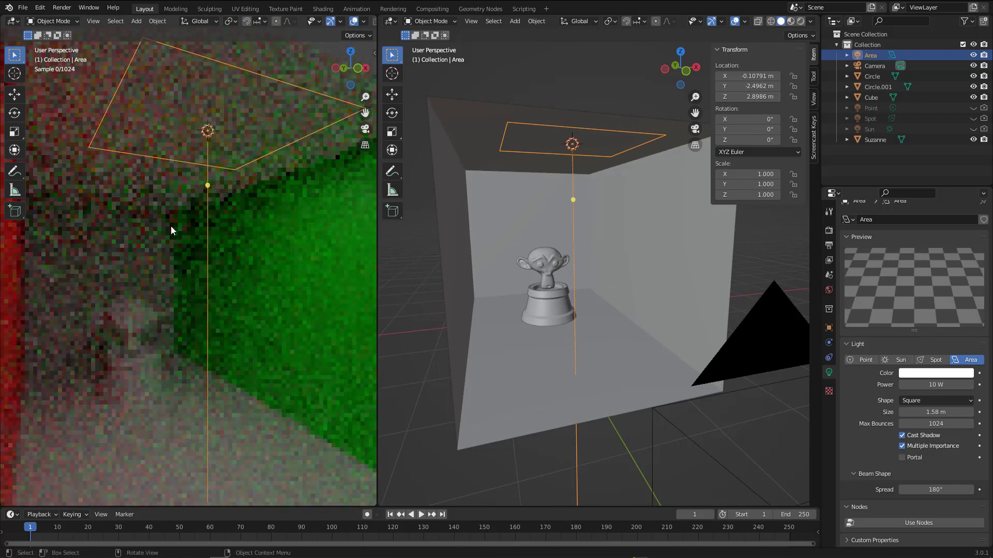
{"action": "middle_click_drag", "start_coordinate": [175, 228], "coordinate": [176, 233]}
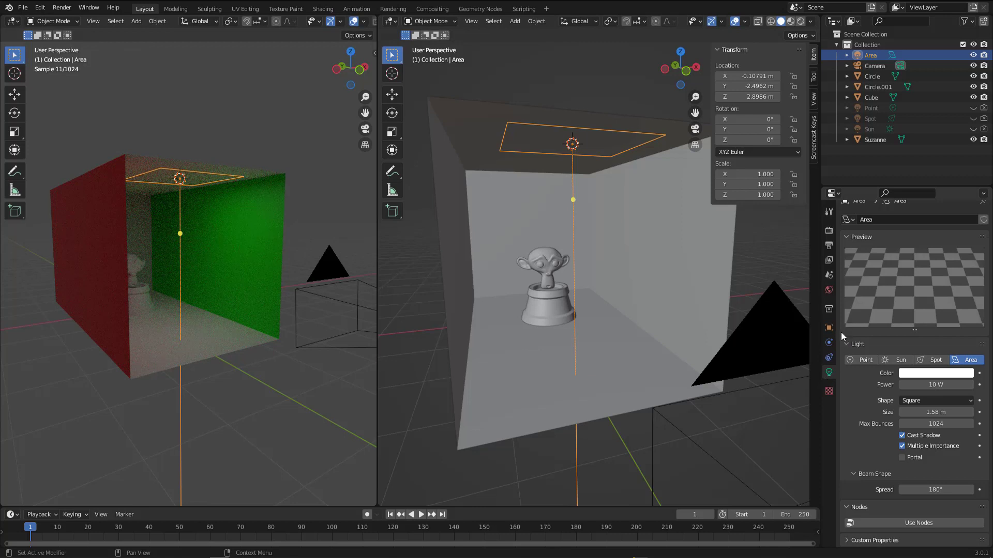
{"action": "left_click", "coordinate": [829, 292]}
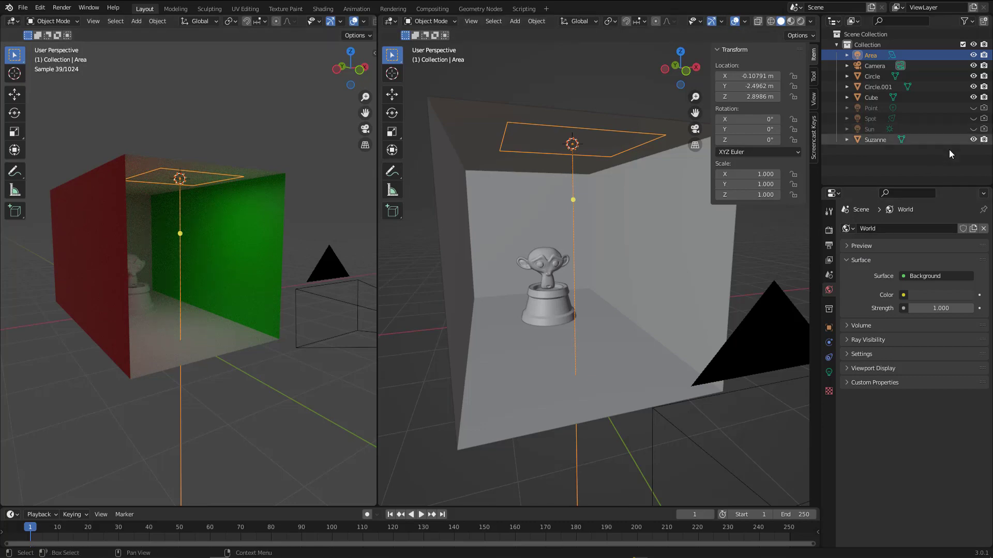
{"action": "left_click", "coordinate": [974, 56]}
{"action": "middle_click_drag", "start_coordinate": [208, 284], "coordinate": [101, 256]}
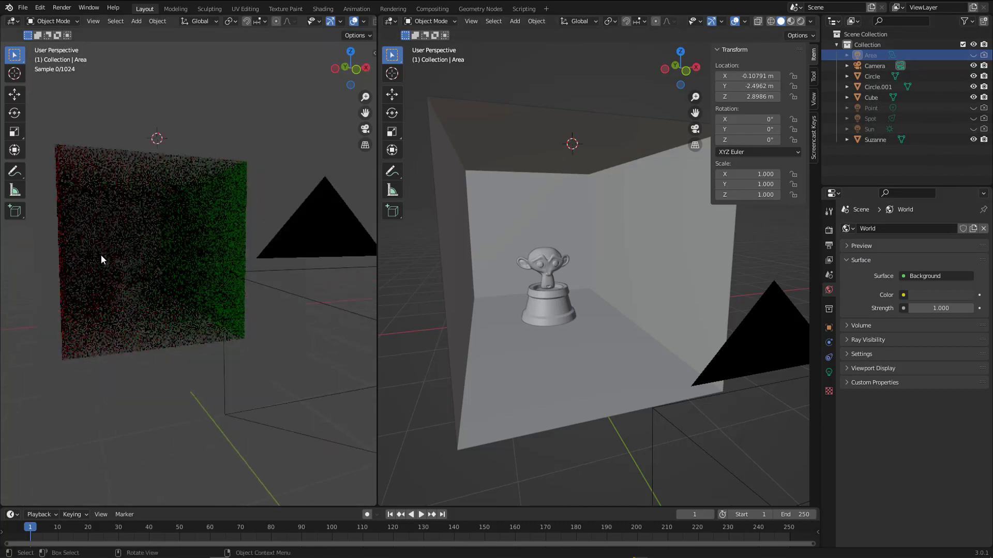
{"action": "scroll", "coordinate": [101, 255], "scroll_direction": "up", "scroll_amount": 3}
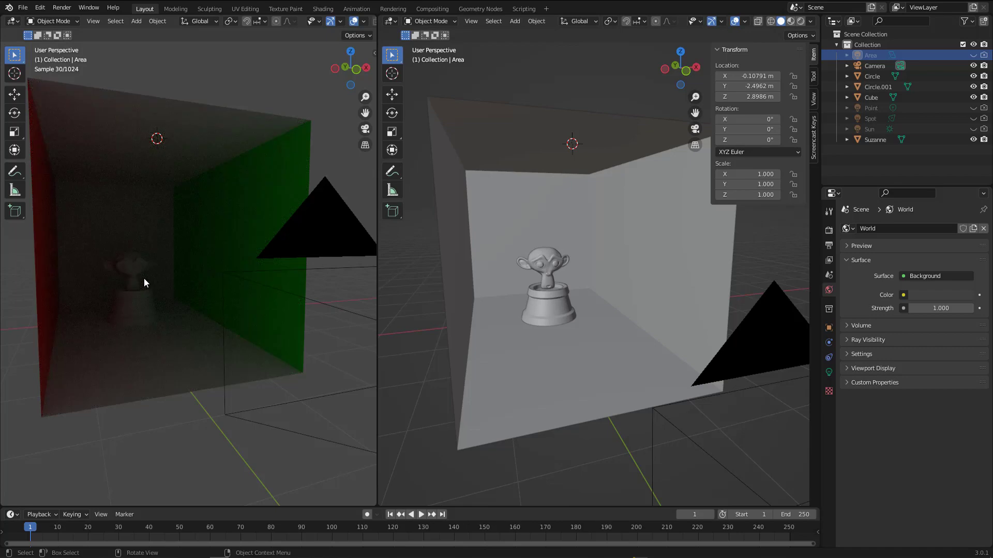
Step: Try a light grey world background colour, and return it to dark grey
{"action": "left_click", "coordinate": [928, 296]}
{"action": "left_click_drag", "start_coordinate": [910, 268], "coordinate": [939, 269]}
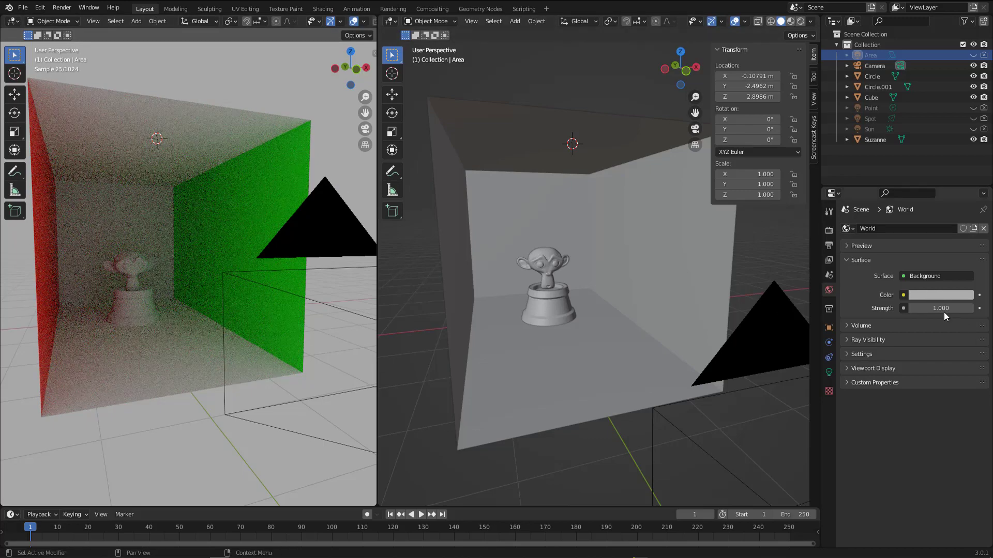
{"action": "left_click_drag", "start_coordinate": [939, 308], "coordinate": [939, 308]}
{"action": "left_click", "coordinate": [938, 295]}
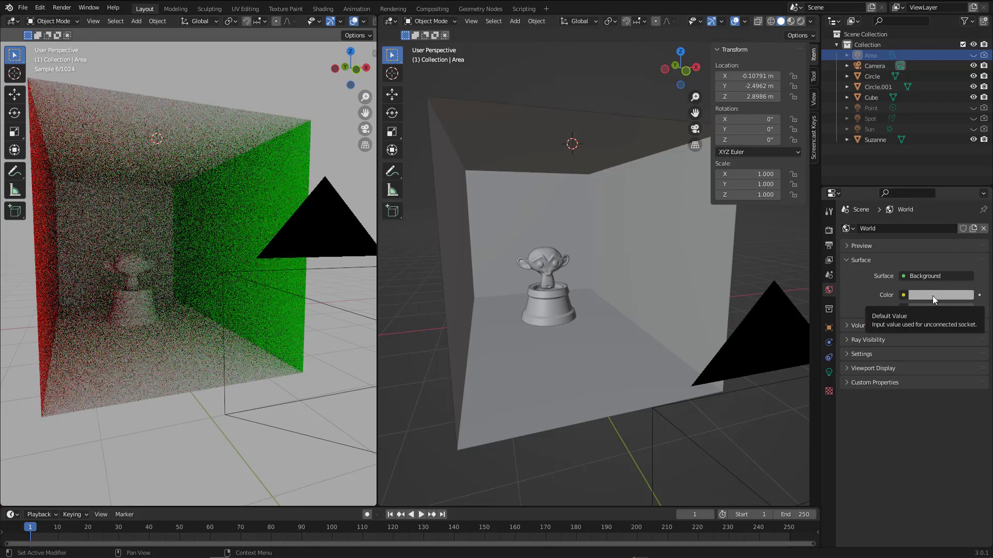
{"action": "left_click", "coordinate": [939, 295]}
{"action": "left_click_drag", "start_coordinate": [963, 197], "coordinate": [965, 243]}
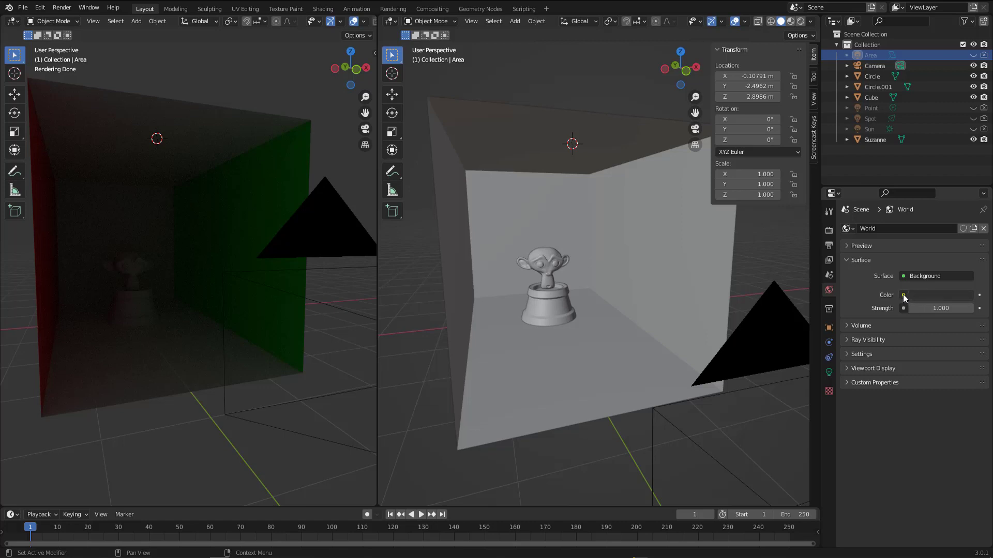
Step: Assign a Sky Texture to the world colour, using the Nishita sky type with Sun Disc enabled
{"action": "left_click", "coordinate": [903, 295]}
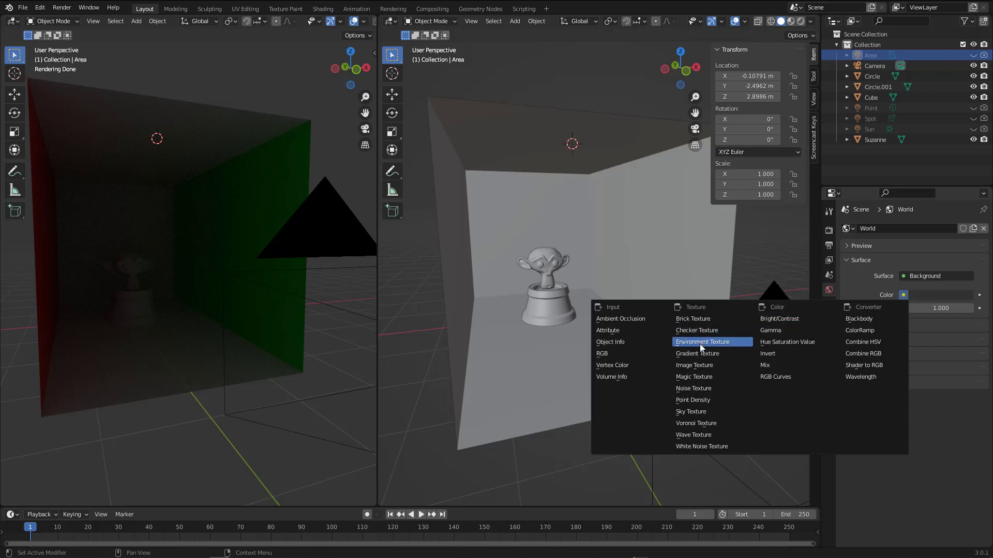
{"action": "left_click", "coordinate": [691, 412]}
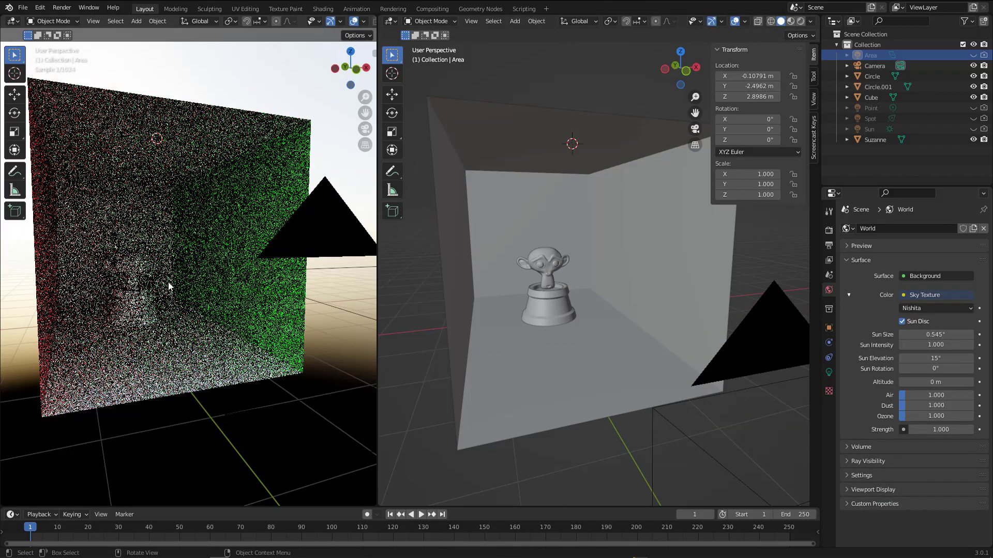
{"action": "middle_click_drag", "start_coordinate": [168, 284], "coordinate": [184, 295]}
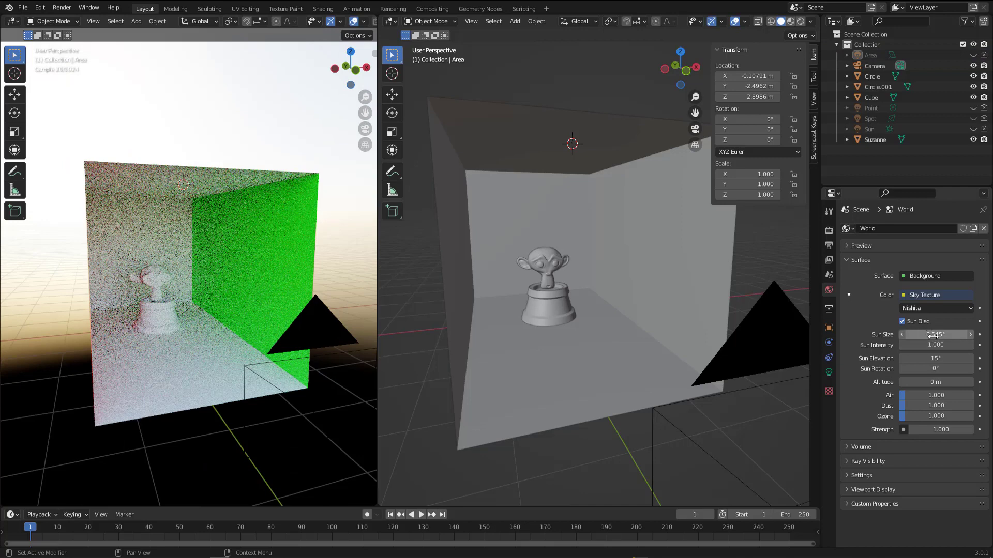
{"action": "left_click", "coordinate": [927, 308]}
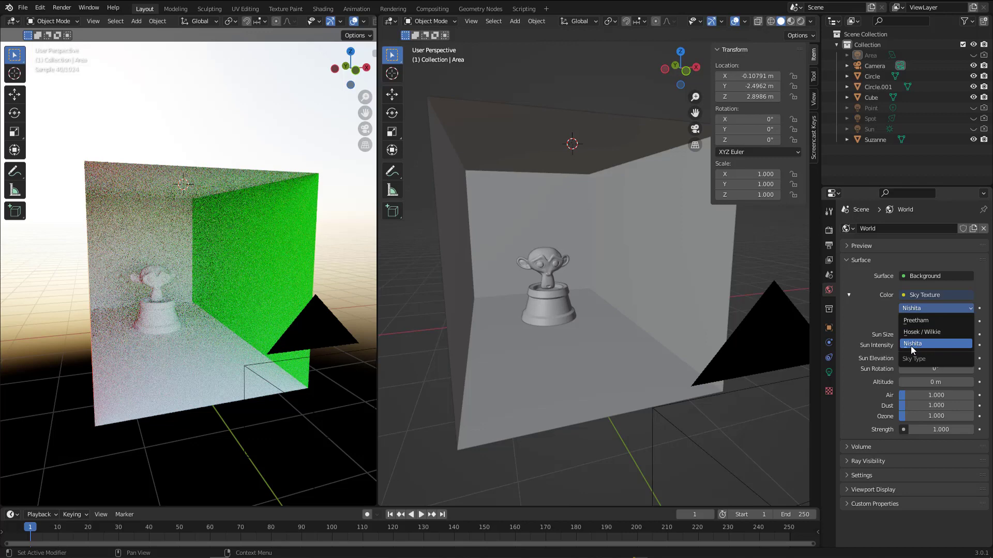
{"action": "left_click", "coordinate": [917, 343]}
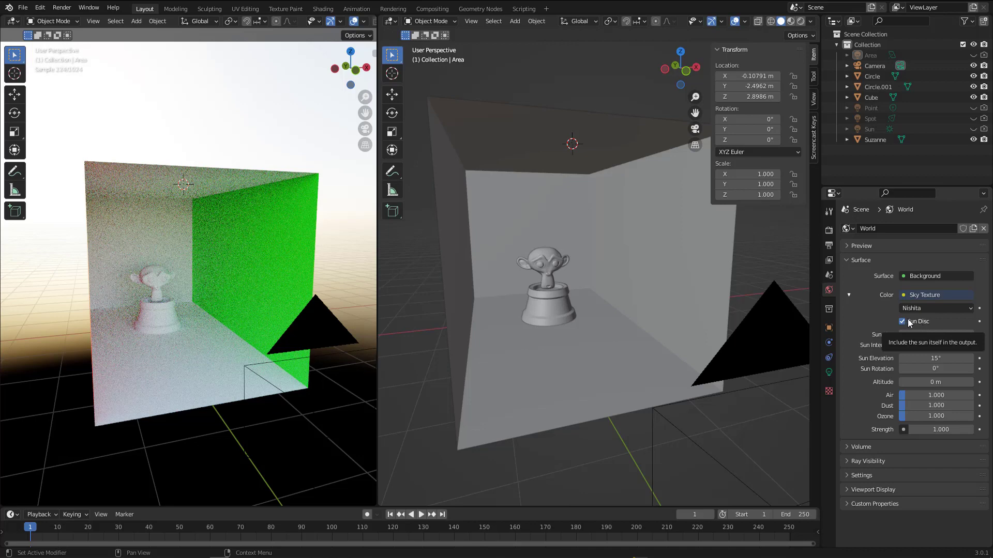
{"action": "left_click", "coordinate": [905, 323]}
{"action": "left_click", "coordinate": [906, 321]}
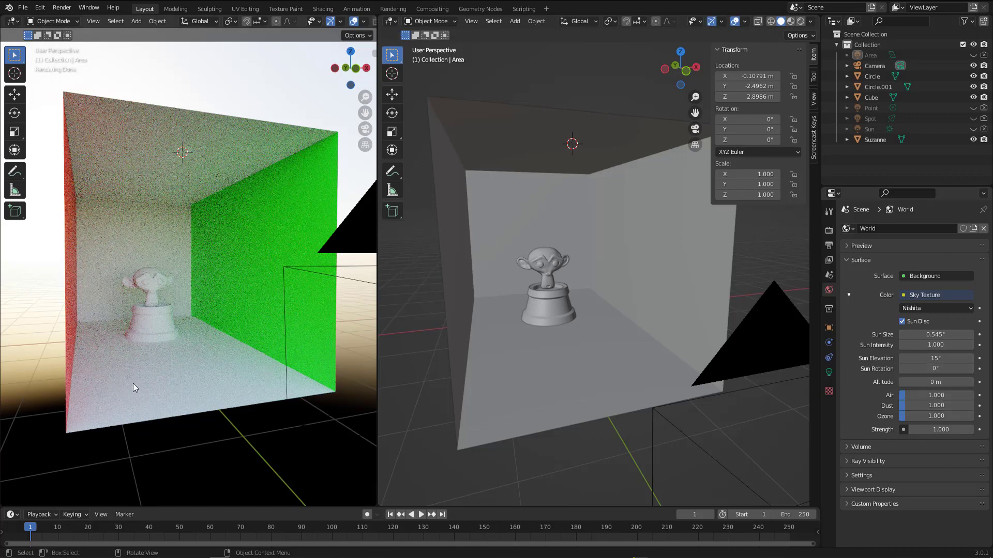
Step: Set the sky texture's Sun Rotation to 154° so the sun shines into the open side of the room
{"action": "scroll", "coordinate": [154, 384], "scroll_direction": "down", "scroll_amount": 6}
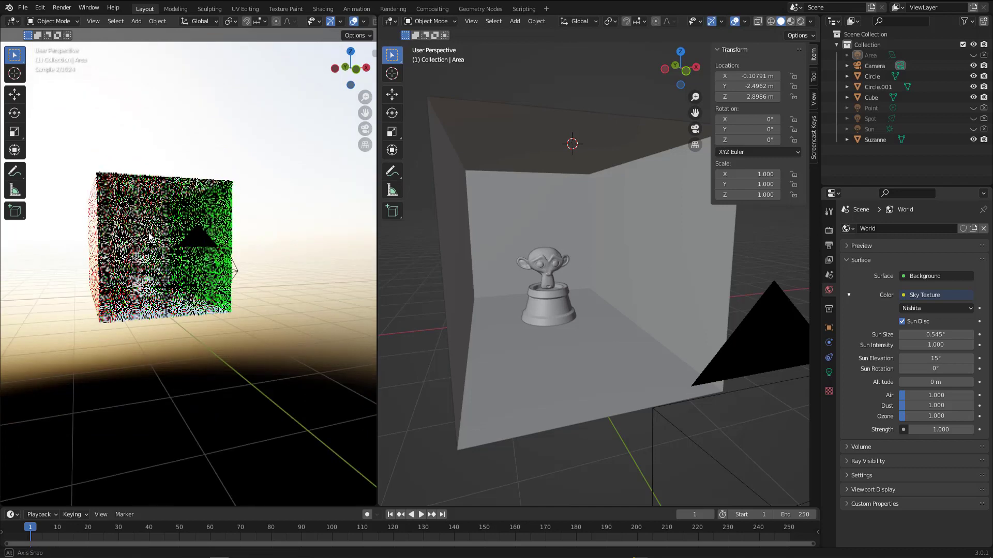
{"action": "mouse_move", "coordinate": [261, 168]}
{"action": "left_mouse_down"}
{"action": "mouse_move", "coordinate": [149, 137]}
{"action": "mouse_move", "coordinate": [108, 162]}
{"action": "left_mouse_up"}
{"action": "key", "text": "Escape"}
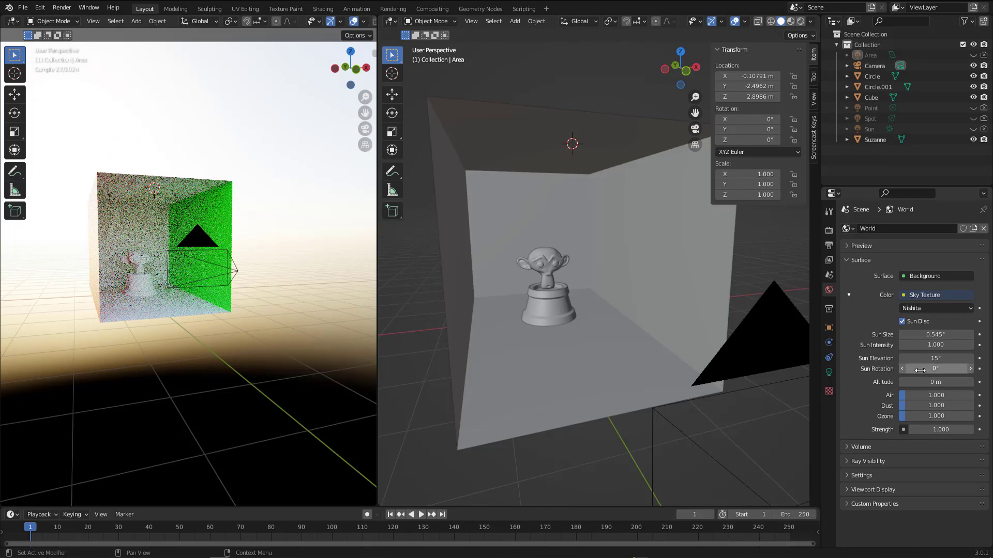
{"action": "mouse_move", "coordinate": [920, 370]}
{"action": "left_mouse_down"}
{"action": "mouse_move", "coordinate": [992, 370]}
{"action": "mouse_move", "coordinate": [911, 377]}
{"action": "left_mouse_up"}
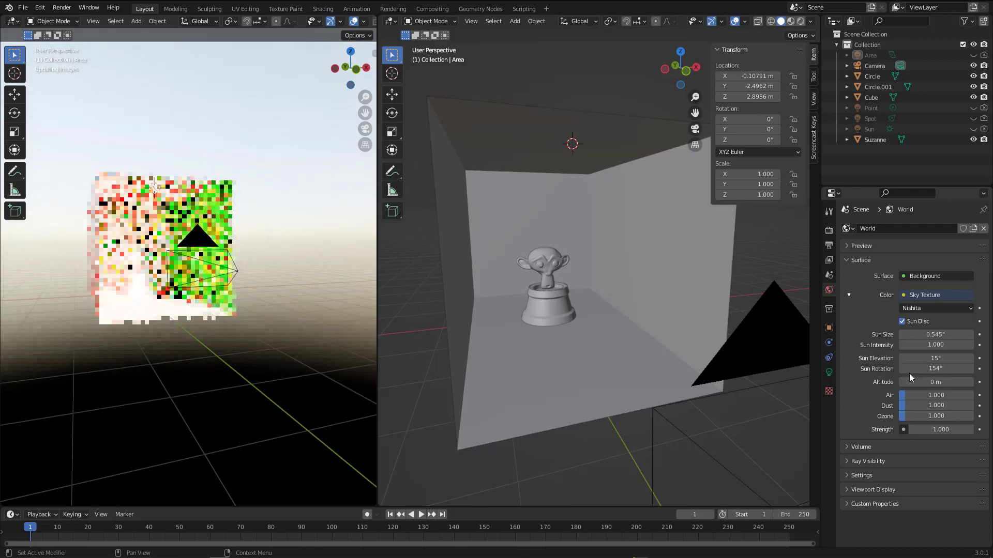
{"action": "scroll", "coordinate": [124, 273], "scroll_direction": "up", "scroll_amount": 2}
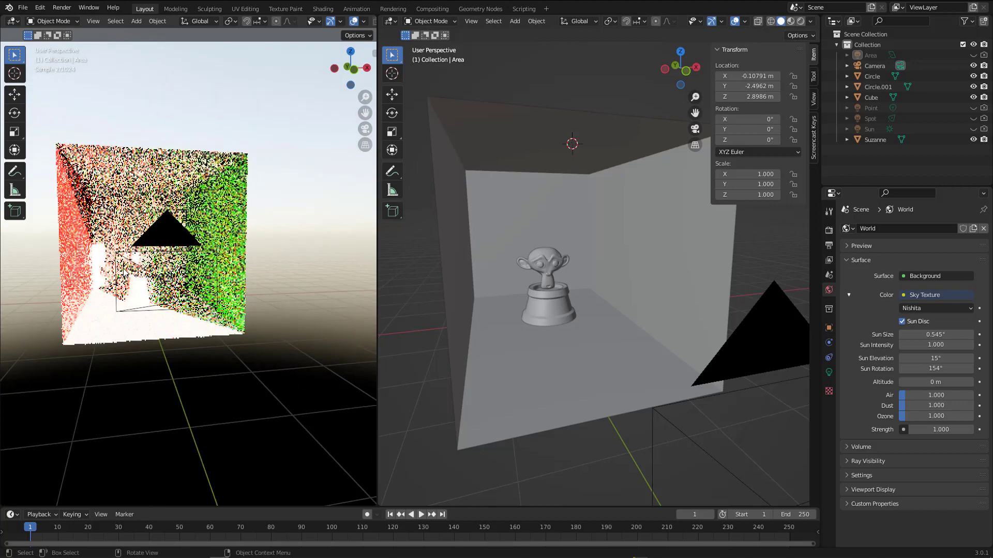
{"action": "scroll", "coordinate": [124, 273], "scroll_direction": "up", "scroll_amount": 3}
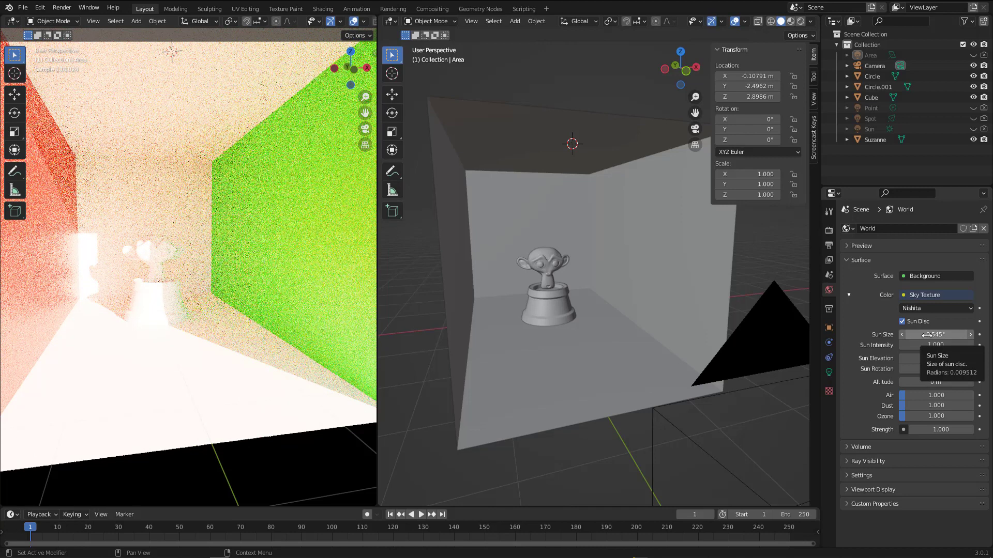
Step: Try a Sun Size of 30.8° for the sky's sun disc, and return it to 0.545°
{"action": "left_click_drag", "start_coordinate": [936, 335], "coordinate": [991, 335]}
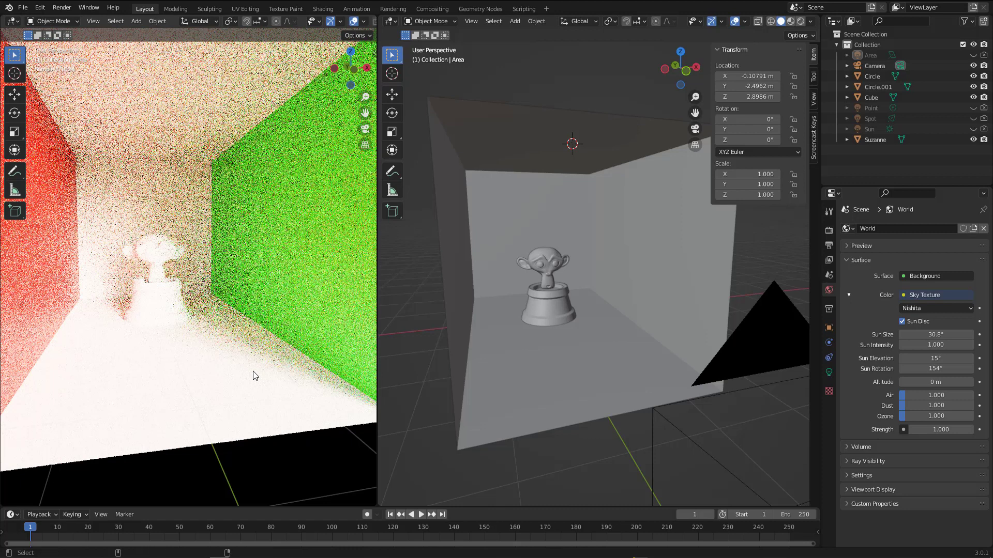
{"action": "left_click_drag", "start_coordinate": [259, 362], "coordinate": [213, 344]}
{"action": "key", "text": "Escape"}
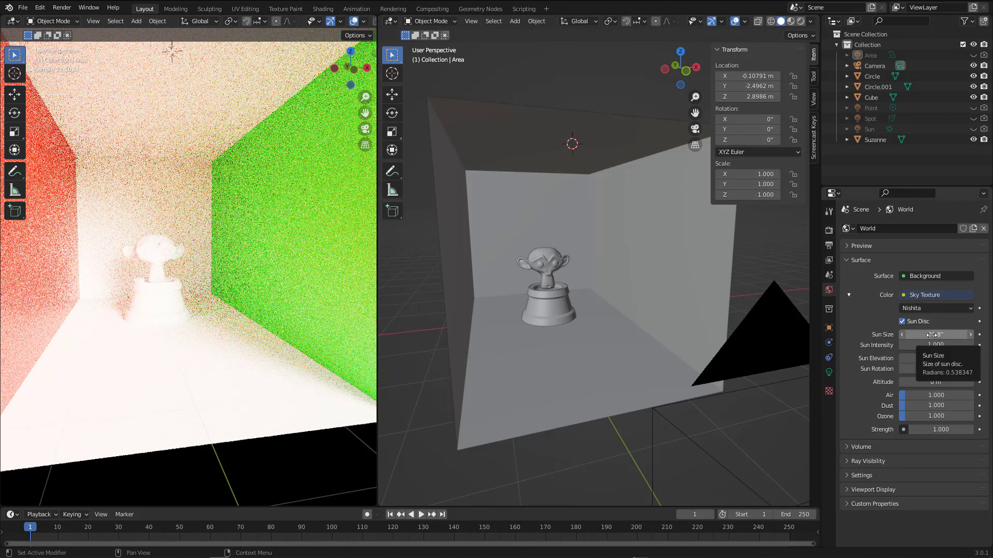
{"action": "left_click_drag", "start_coordinate": [930, 335], "coordinate": [910, 335]}
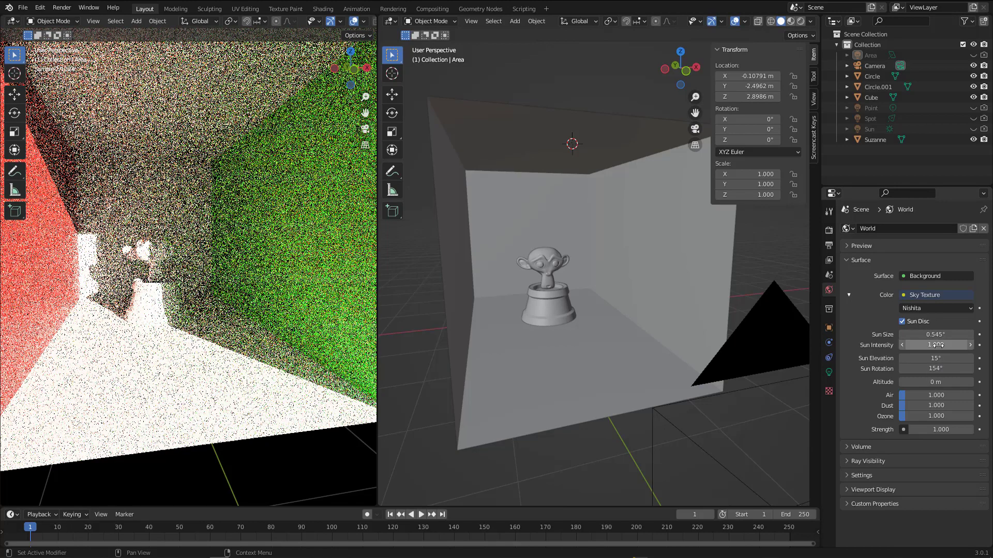
Step: Try the sky's Sun Intensity at 0, 0.4 and 0.5, and set it to 0.2
{"action": "left_click_drag", "start_coordinate": [935, 349], "coordinate": [910, 345]}
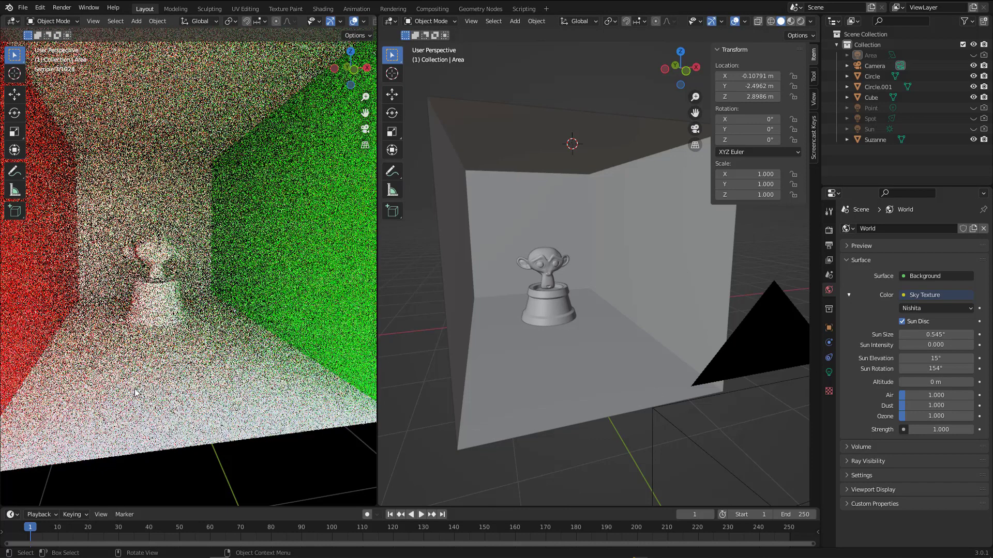
{"action": "left_click", "coordinate": [925, 345]}
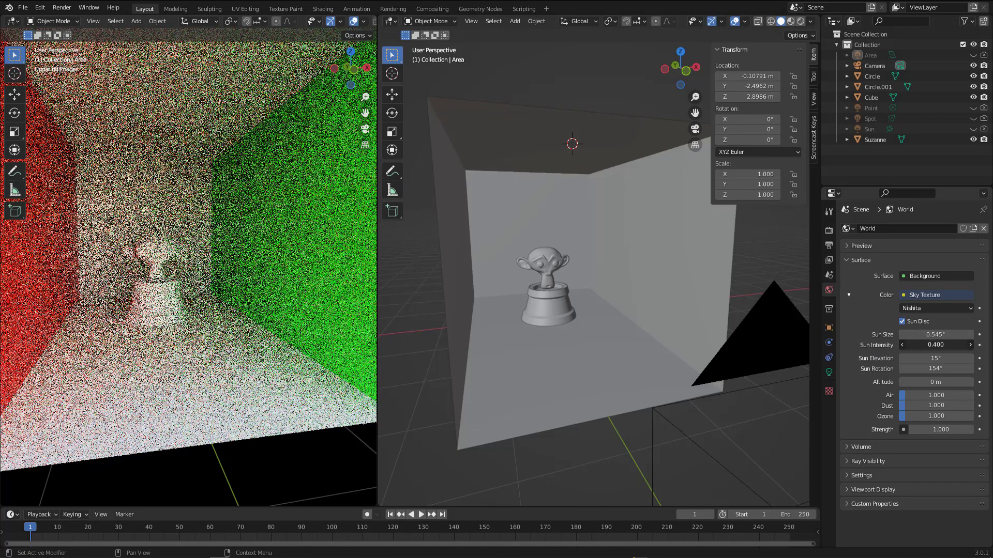
{"action": "type", "text": "0.6"}
{"action": "key", "text": "Return"}
{"action": "left_click", "coordinate": [926, 345]}
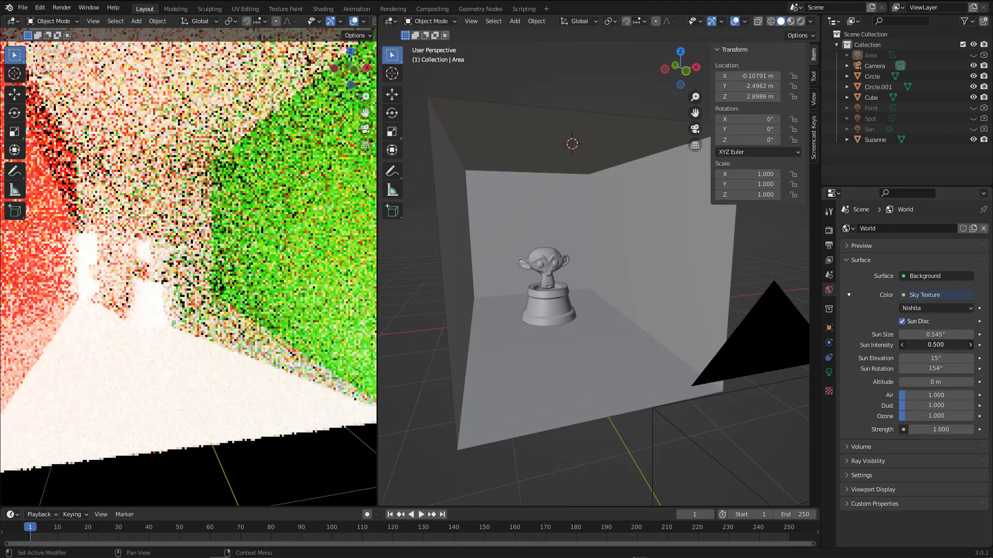
{"action": "type", "text": "0.2"}
{"action": "key", "text": "Return"}
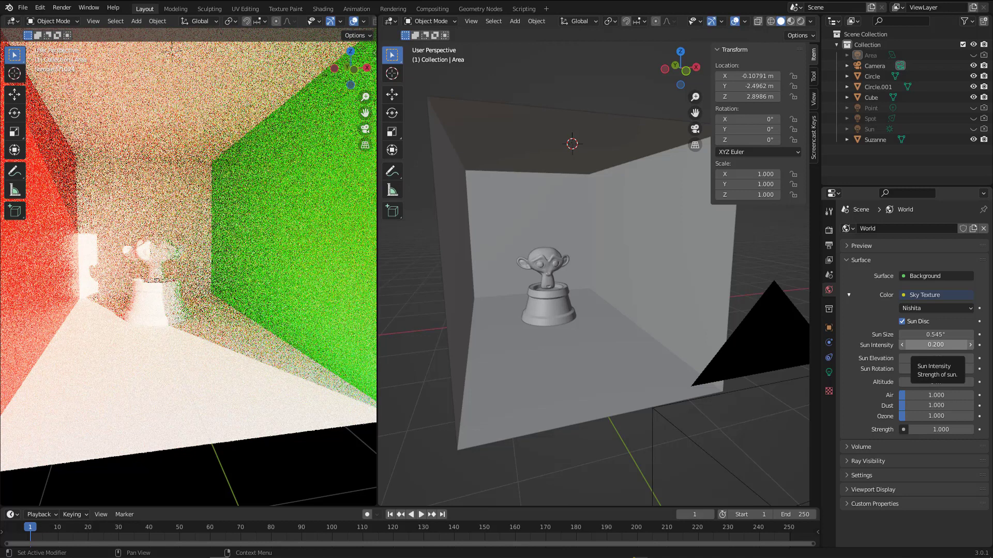
Step: Try the sky's Sun Intensity at 0 and 0.3, and set it to 0.1
{"action": "left_click", "coordinate": [935, 345]}
{"action": "type", "text": "0"}
{"action": "key", "text": "Return"}
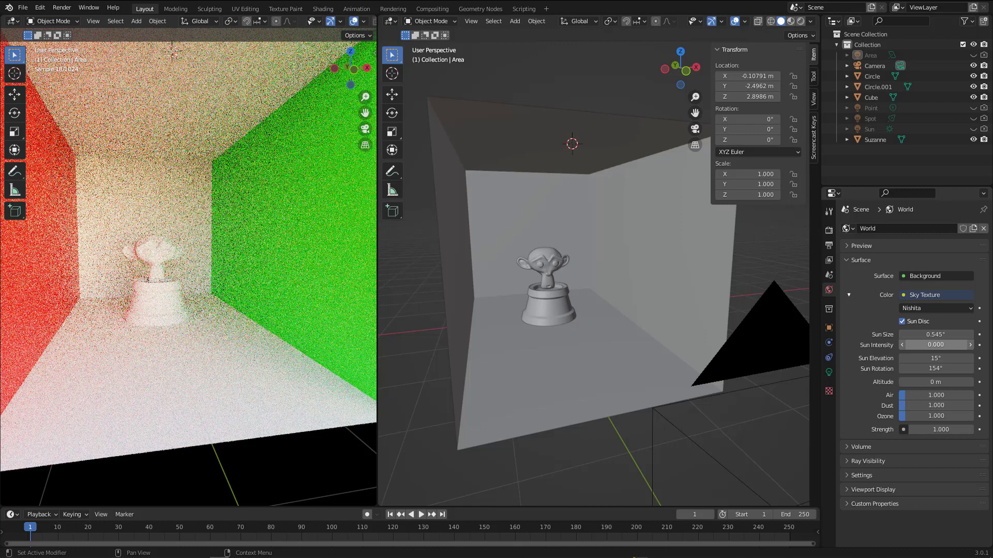
{"action": "left_click", "coordinate": [925, 345]}
{"action": "type", "text": "0.3"}
{"action": "key", "text": "Return"}
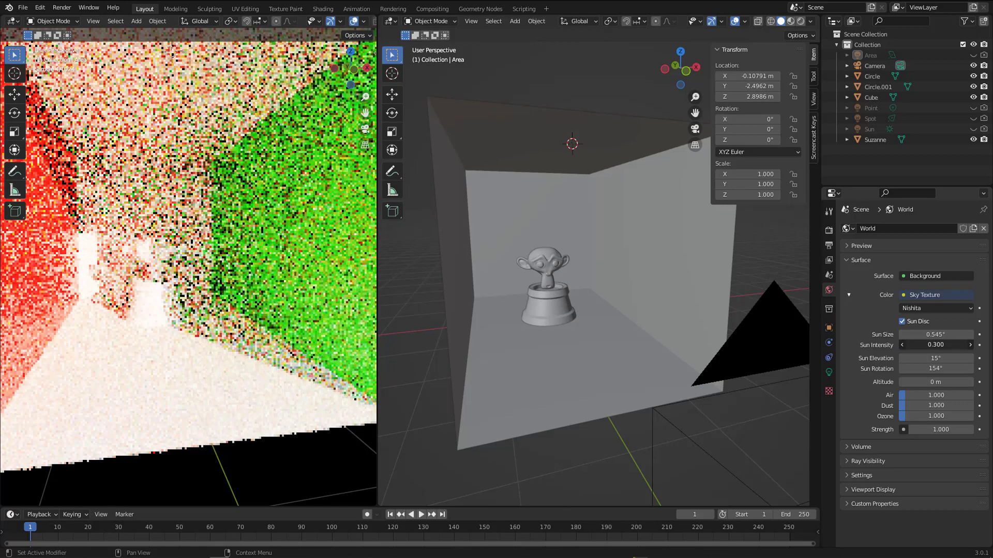
{"action": "left_click", "coordinate": [926, 345]}
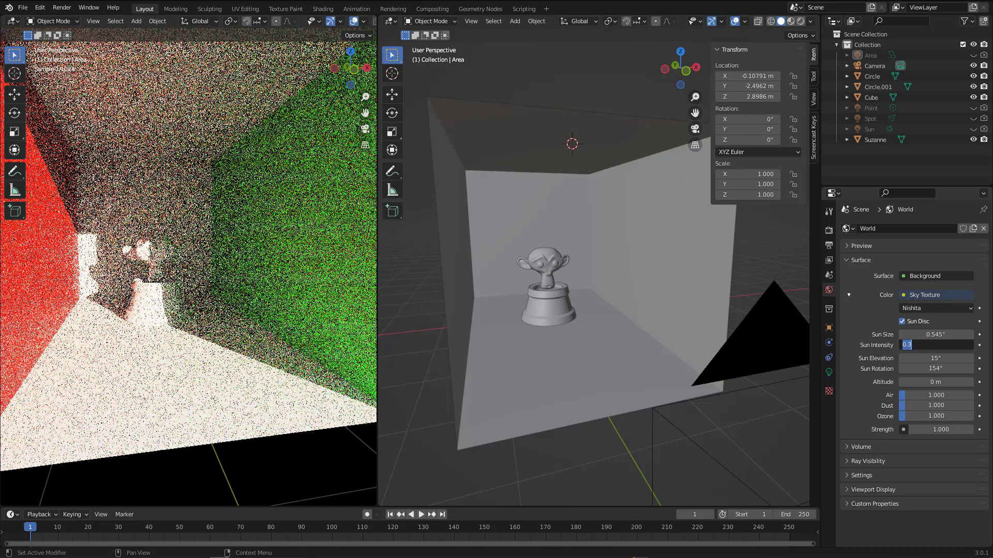
{"action": "type", "text": "0.1"}
{"action": "key", "text": "Return"}
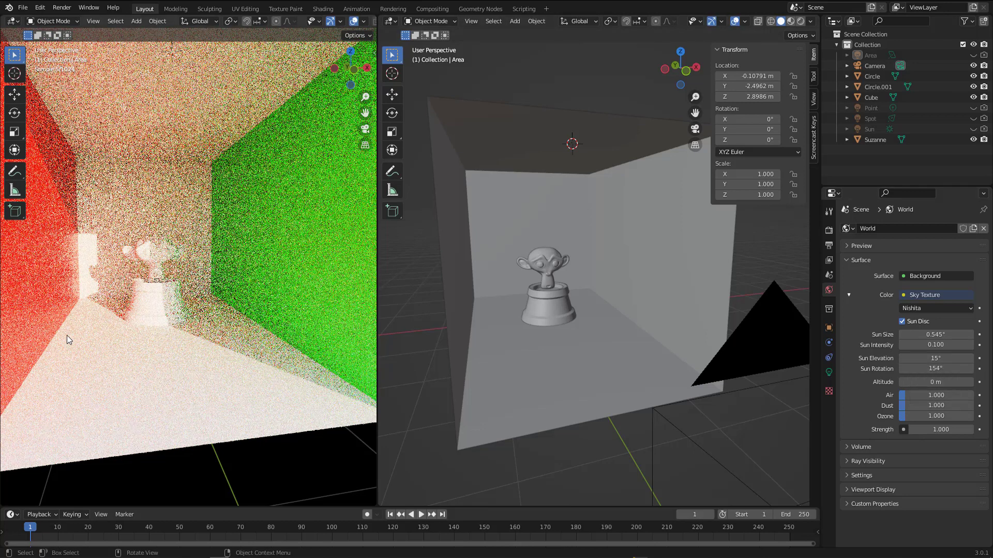
Step: Draw a horizon line, arrows and circles over the viewports to mark sun positions along its path, and clear the annotations
{"action": "key", "text": "ctrl+alt+g"}
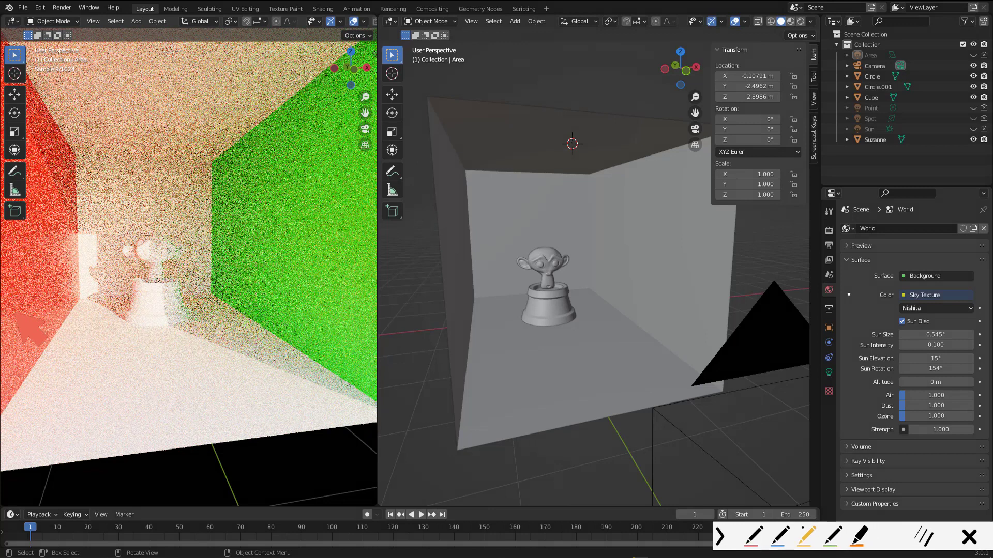
{"action": "left_click_drag", "start_coordinate": [13, 311], "coordinate": [731, 312]}
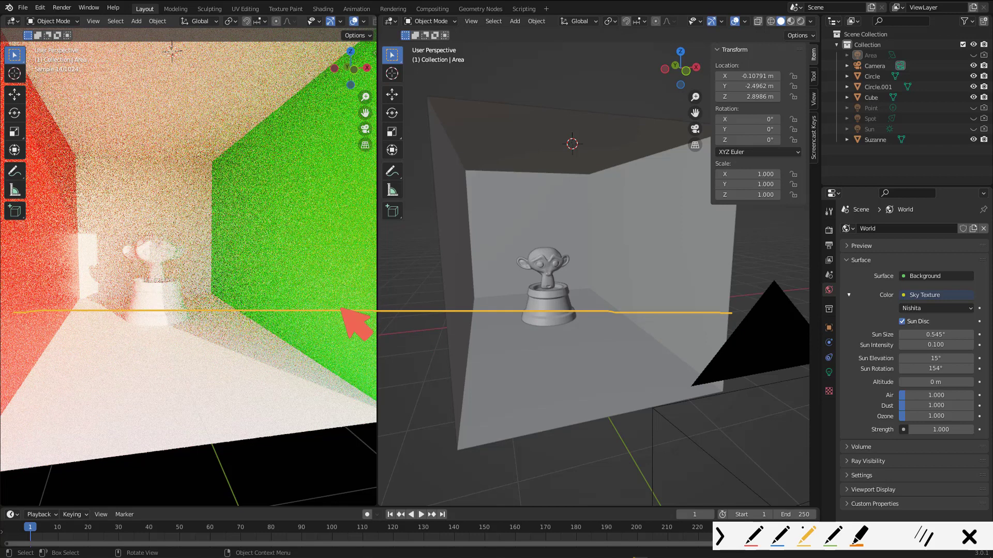
{"action": "mouse_move", "coordinate": [341, 311]}
{"action": "left_mouse_down"}
{"action": "mouse_move", "coordinate": [344, 290]}
{"action": "mouse_move", "coordinate": [375, 287]}
{"action": "mouse_move", "coordinate": [376, 308]}
{"action": "left_mouse_up"}
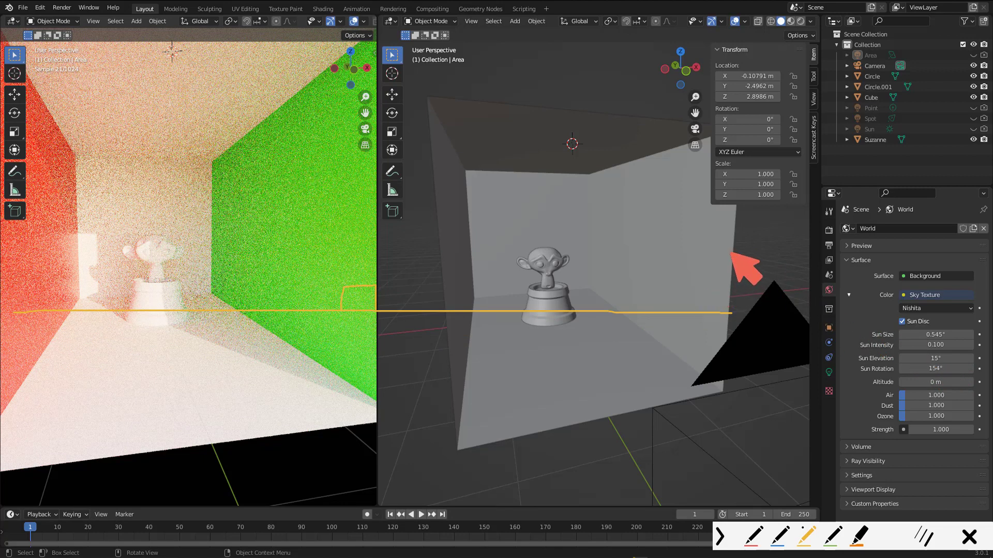
{"action": "mouse_move", "coordinate": [724, 244]}
{"action": "left_mouse_down"}
{"action": "mouse_move", "coordinate": [726, 264]}
{"action": "mouse_move", "coordinate": [747, 269]}
{"action": "mouse_move", "coordinate": [716, 258]}
{"action": "mouse_move", "coordinate": [731, 262]}
{"action": "mouse_move", "coordinate": [662, 266]}
{"action": "mouse_move", "coordinate": [690, 269]}
{"action": "left_mouse_up"}
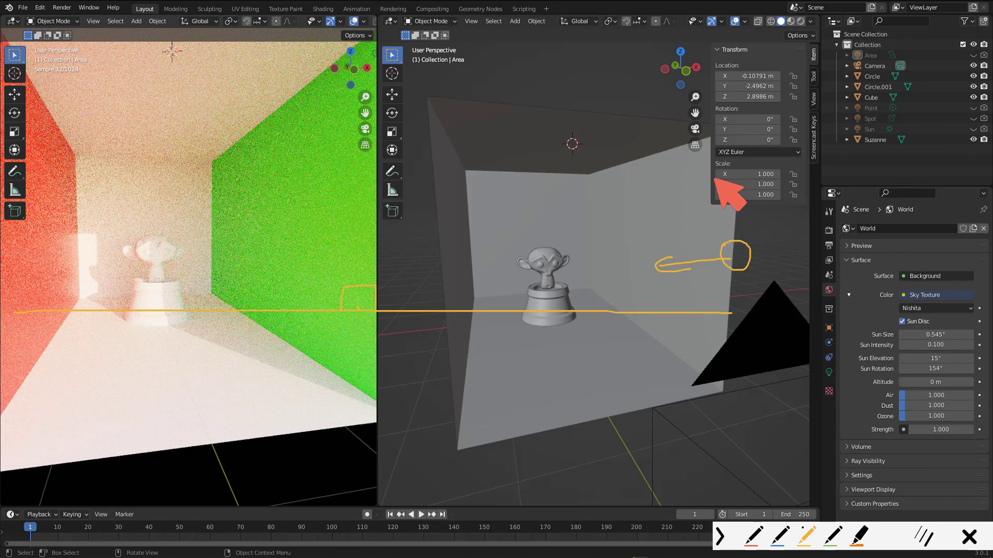
{"action": "mouse_move", "coordinate": [746, 269]}
{"action": "left_mouse_down"}
{"action": "mouse_move", "coordinate": [727, 224]}
{"action": "mouse_move", "coordinate": [664, 148]}
{"action": "mouse_move", "coordinate": [687, 194]}
{"action": "left_mouse_up"}
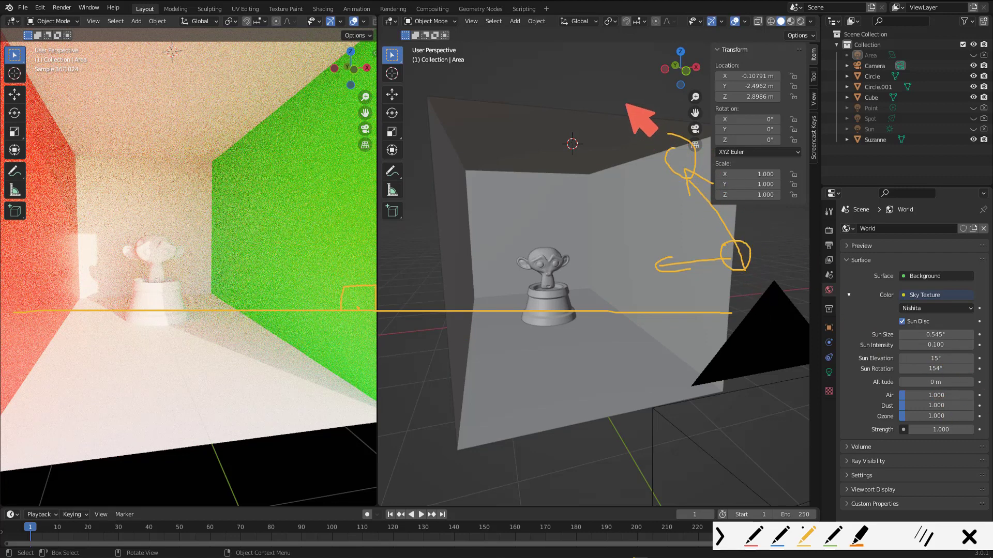
{"action": "mouse_move", "coordinate": [569, 89]}
{"action": "left_mouse_down"}
{"action": "mouse_move", "coordinate": [578, 124]}
{"action": "mouse_move", "coordinate": [578, 96]}
{"action": "left_mouse_up"}
{"action": "left_click_drag", "start_coordinate": [447, 83], "coordinate": [424, 73]}
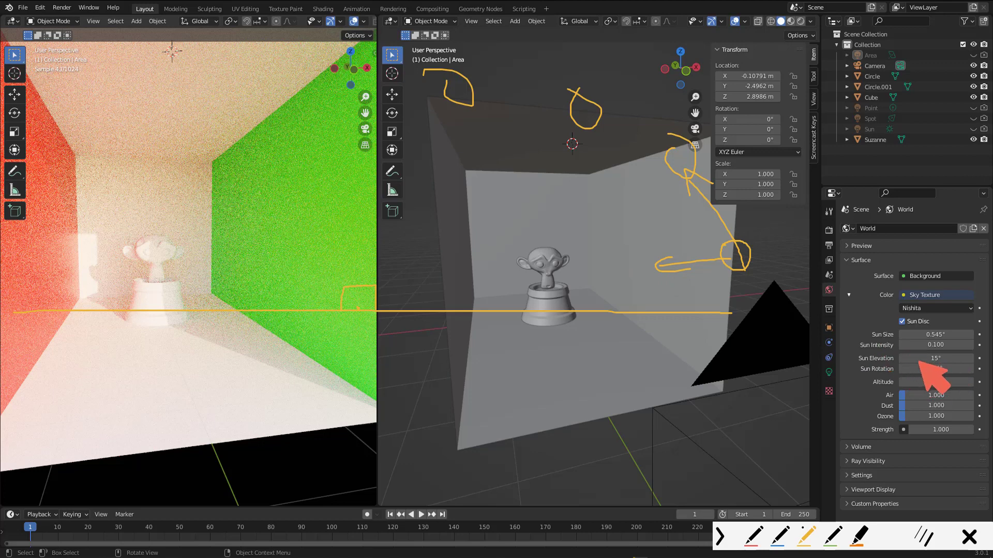
{"action": "key", "text": "Escape"}
Step: Try a Sun Elevation of 74.9° and sketch a temporary annotation of the steep sunlight coming down over the room
{"action": "left_click_drag", "start_coordinate": [936, 357], "coordinate": [988, 358]}
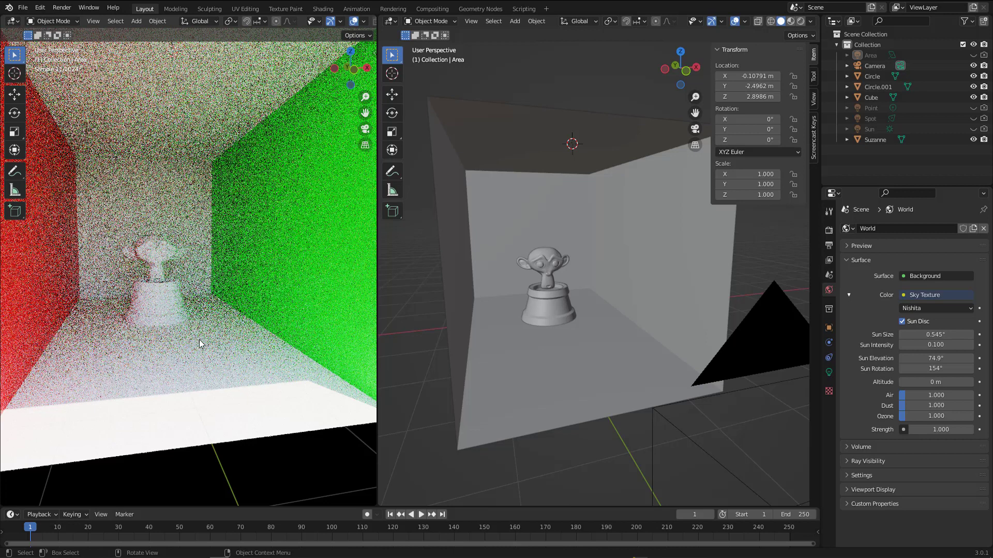
{"action": "key", "text": "ctrl+alt+g"}
{"action": "mouse_move", "coordinate": [180, 346]}
{"action": "left_mouse_down"}
{"action": "mouse_move", "coordinate": [177, 317]}
{"action": "mouse_move", "coordinate": [261, 346]}
{"action": "left_mouse_up"}
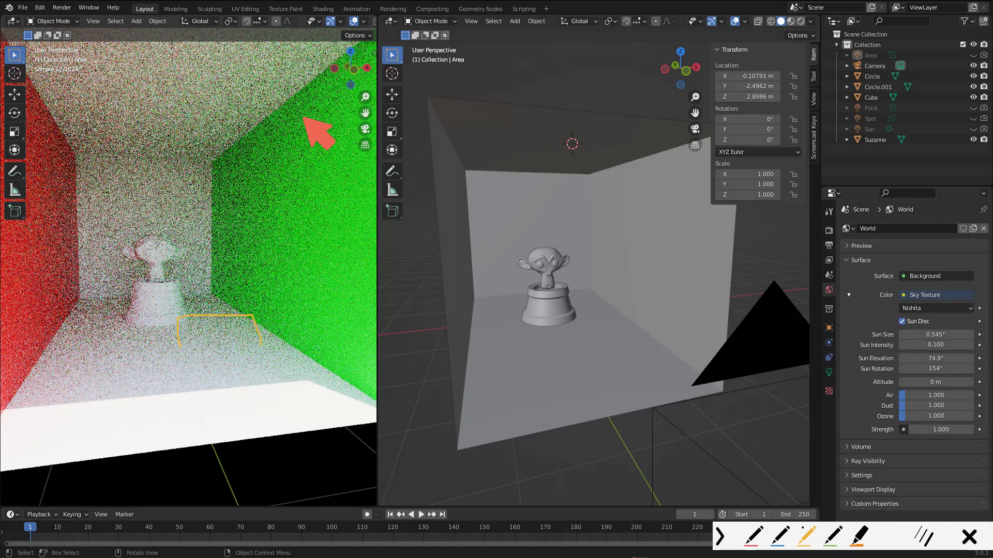
{"action": "mouse_move", "coordinate": [303, 115]}
{"action": "left_mouse_down"}
{"action": "mouse_move", "coordinate": [296, 86]}
{"action": "mouse_move", "coordinate": [262, 257]}
{"action": "mouse_move", "coordinate": [271, 236]}
{"action": "left_mouse_up"}
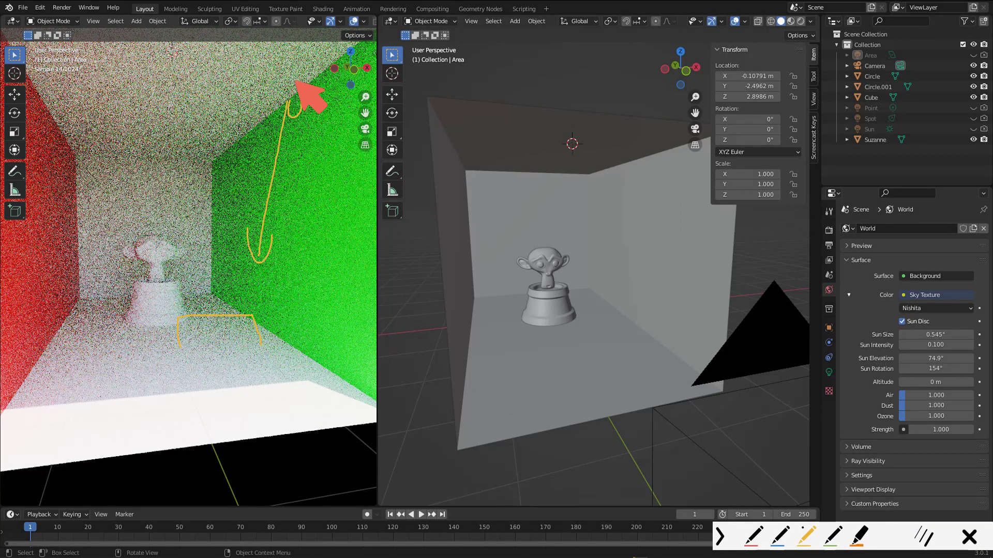
{"action": "mouse_move", "coordinate": [296, 81]}
{"action": "left_mouse_down"}
{"action": "mouse_move", "coordinate": [284, 84]}
{"action": "mouse_move", "coordinate": [283, 118]}
{"action": "left_mouse_up"}
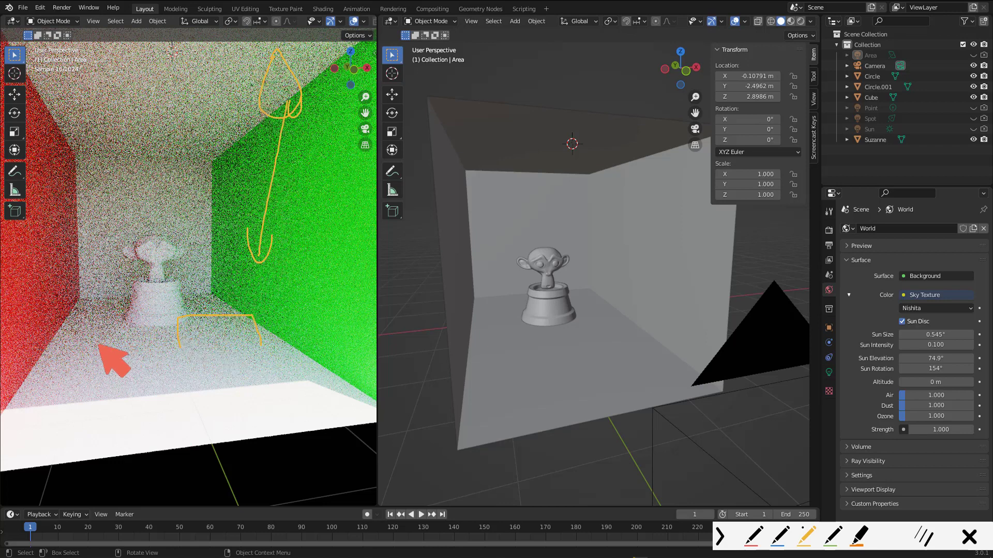
{"action": "key", "text": "ctrl+alt+g"}
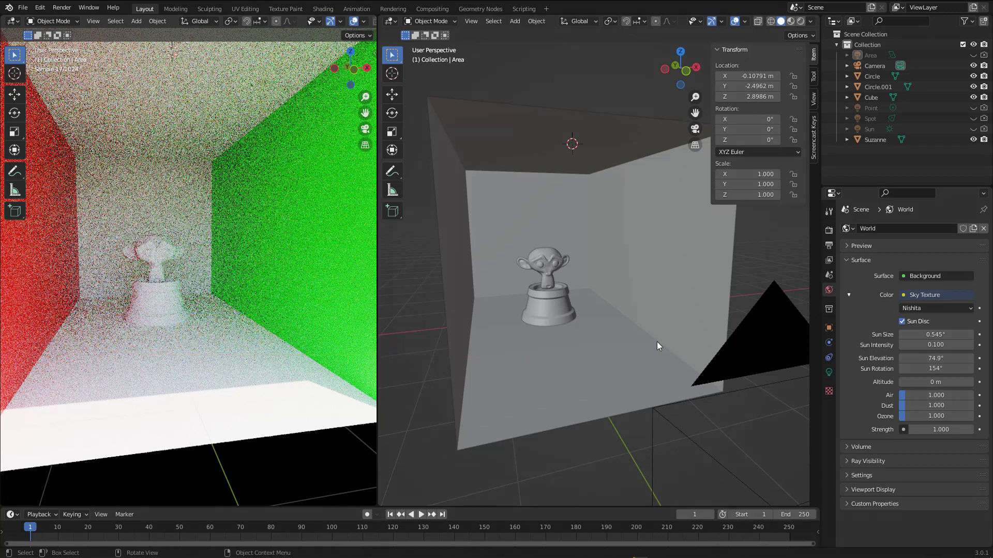
Step: Try the Sun Elevation at 10° and 50°, settle on 5°, and set the Sun Rotation to 160°
{"action": "left_click", "coordinate": [936, 357]}
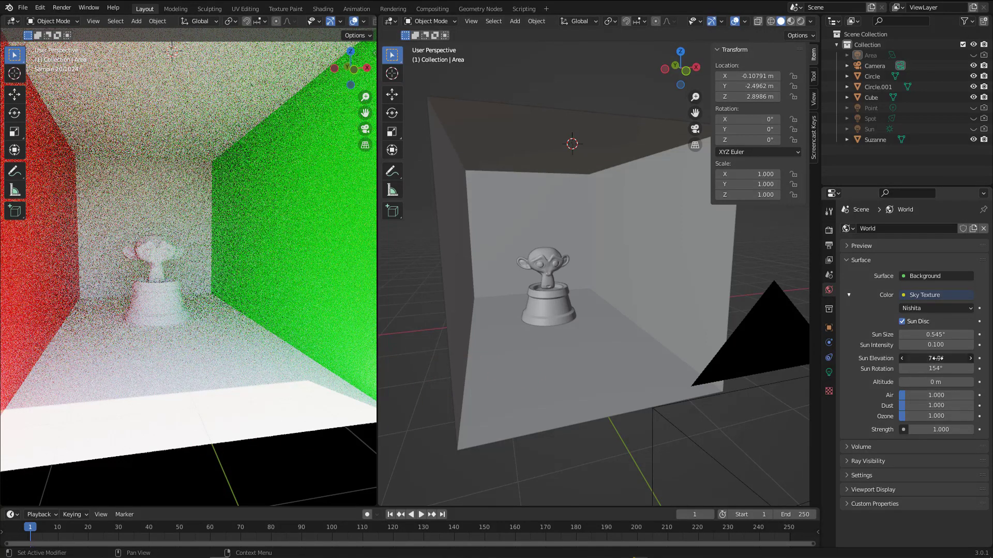
{"action": "type", "text": "10"}
{"action": "key", "text": "Return"}
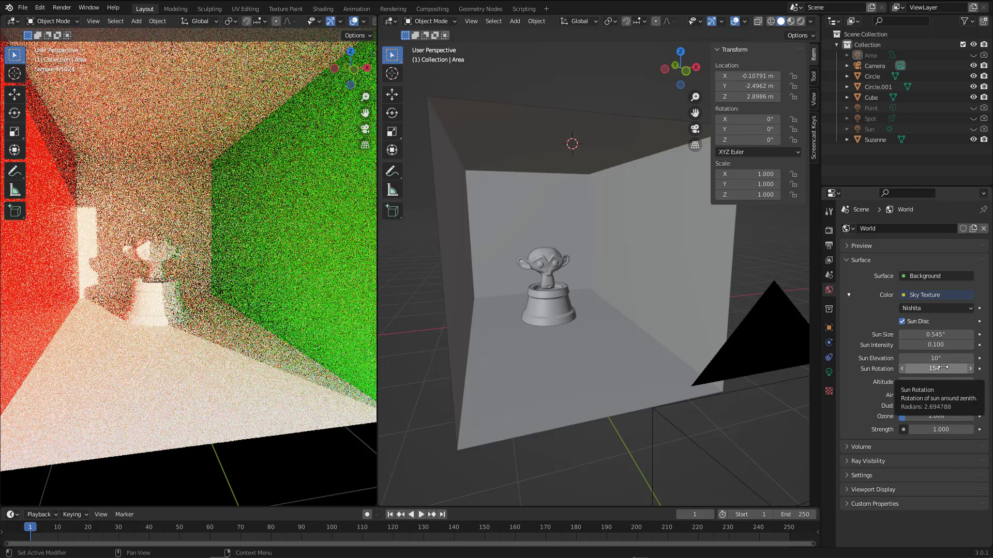
{"action": "left_click", "coordinate": [936, 358]}
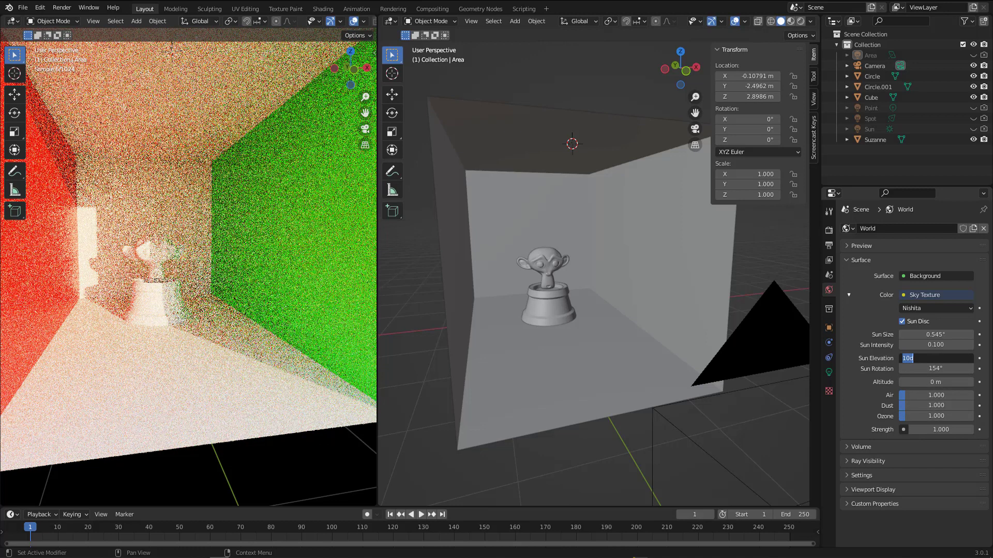
{"action": "type", "text": "50"}
{"action": "key", "text": "Return"}
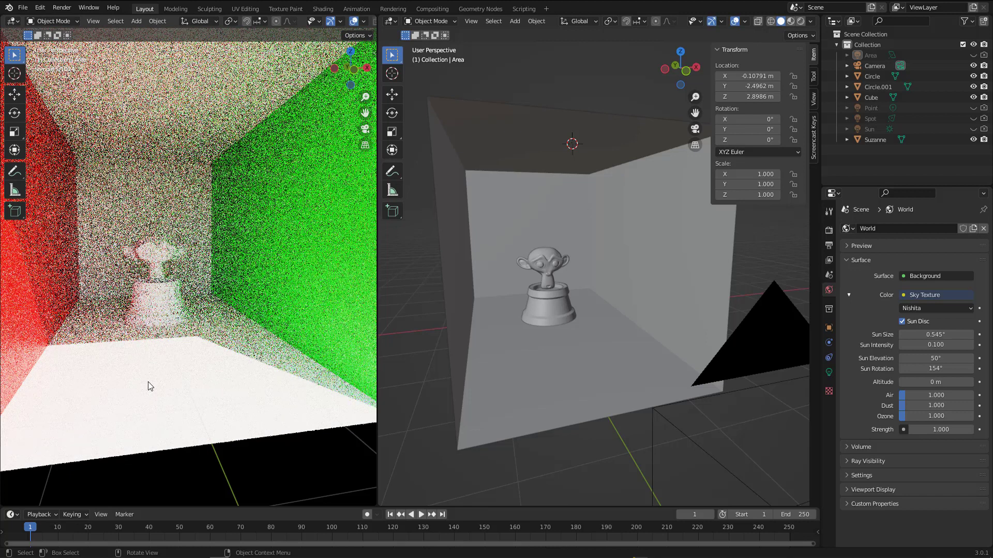
{"action": "left_click_drag", "start_coordinate": [936, 358], "coordinate": [938, 359]}
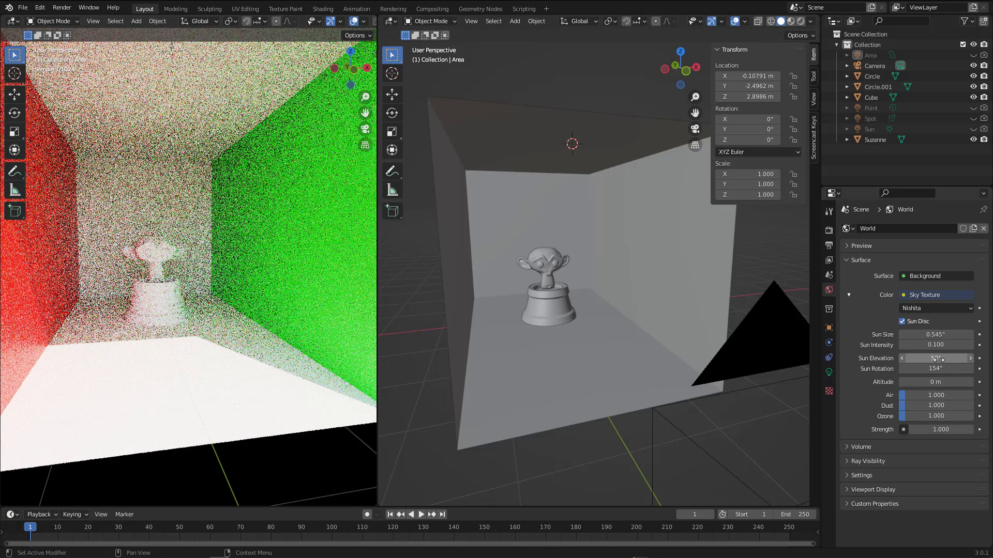
{"action": "left_click", "coordinate": [938, 359]}
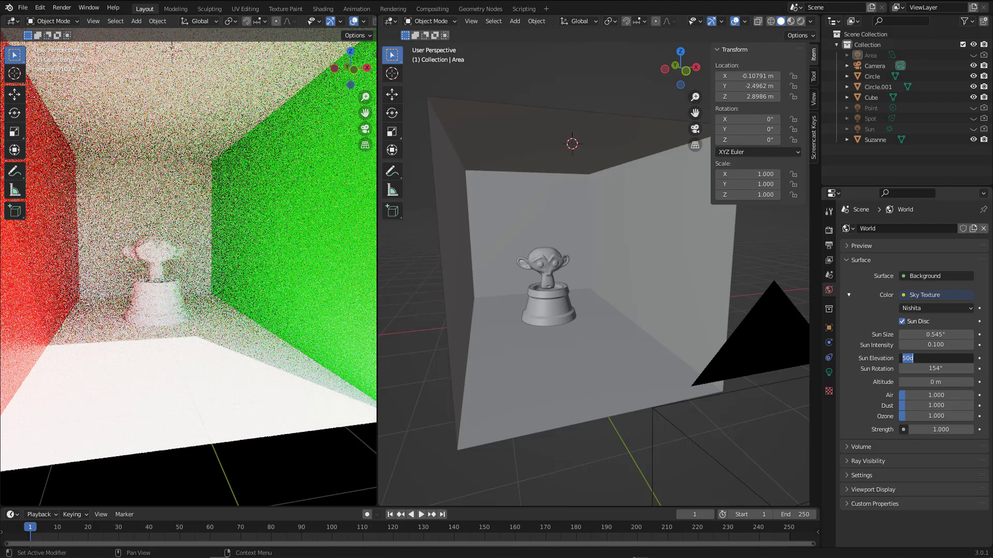
{"action": "type", "text": "5"}
{"action": "key", "text": "Return"}
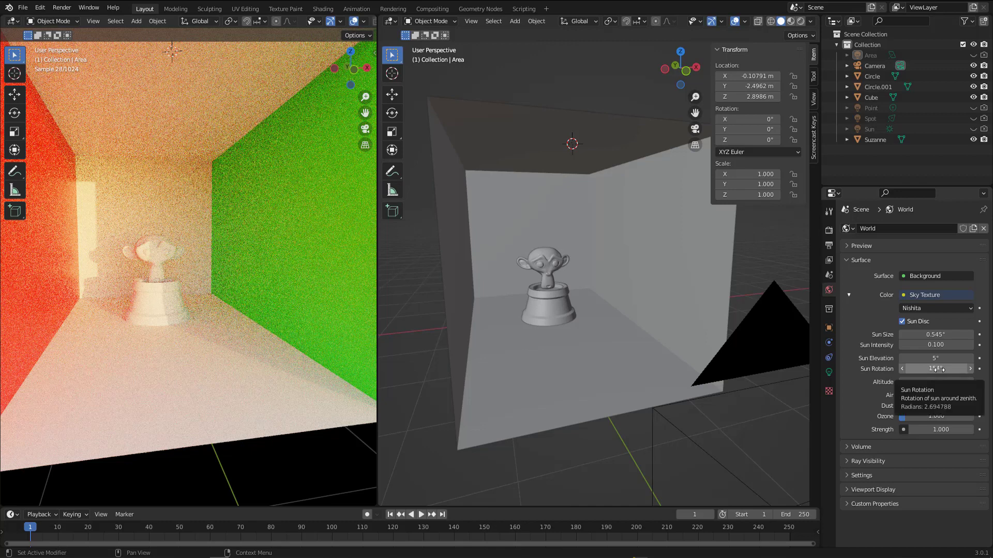
{"action": "mouse_move", "coordinate": [936, 369]}
{"action": "left_mouse_down"}
{"action": "mouse_move", "coordinate": [920, 368]}
{"action": "mouse_move", "coordinate": [943, 369]}
{"action": "left_mouse_up"}
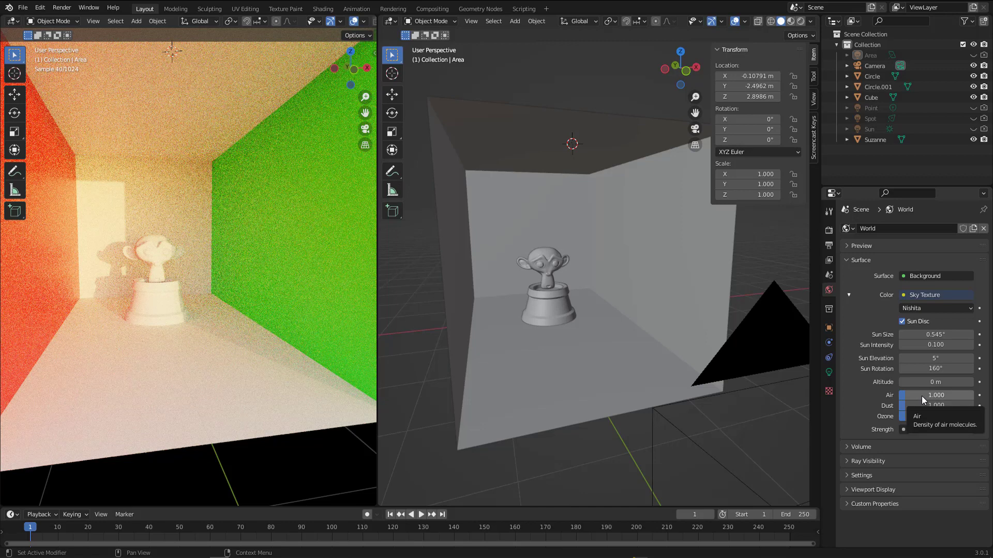
Step: Try the sky's Air density at 5.694, 1.272 and 6.782, toggle Sun Disc off and on, and set Air to 1.884
{"action": "left_click_drag", "start_coordinate": [916, 396], "coordinate": [948, 395]}
{"action": "scroll", "coordinate": [175, 314], "scroll_direction": "down", "scroll_amount": 5}
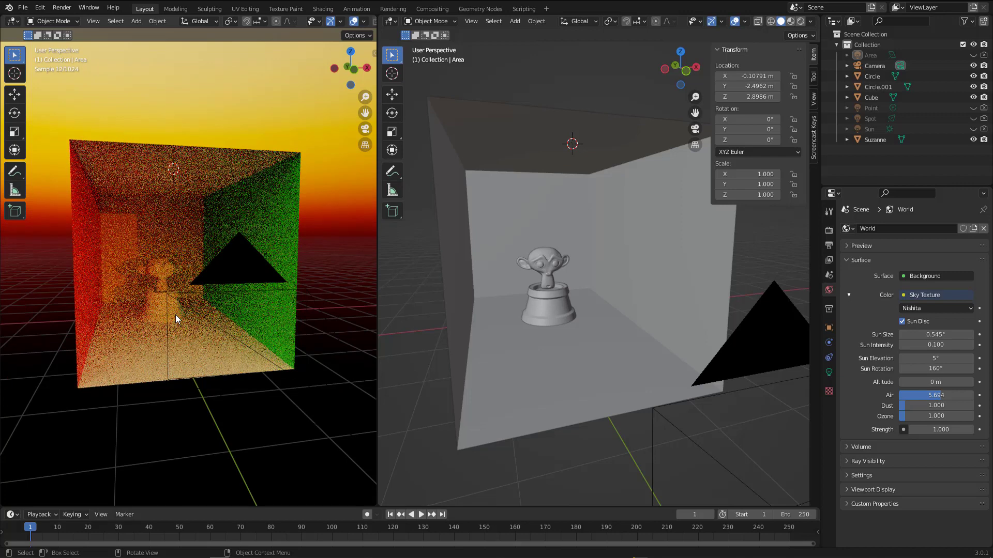
{"action": "middle_click_drag", "start_coordinate": [176, 315], "coordinate": [317, 272]}
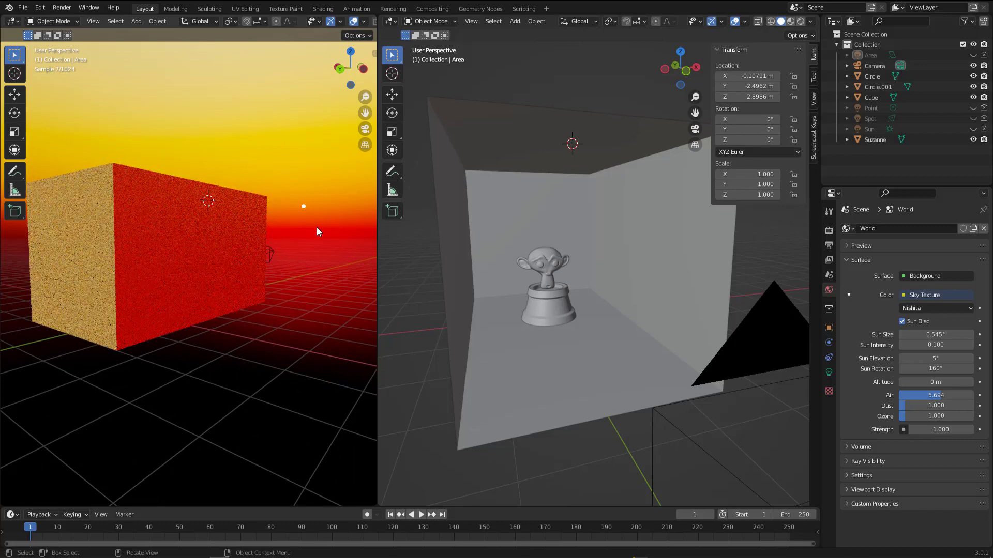
{"action": "scroll", "coordinate": [315, 210], "scroll_direction": "up", "scroll_amount": 3}
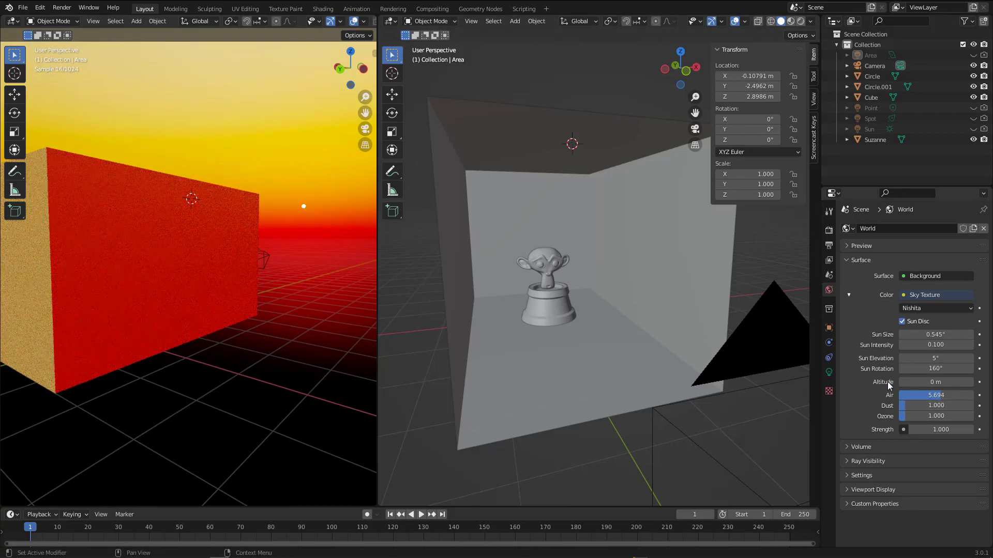
{"action": "left_click_drag", "start_coordinate": [888, 385], "coordinate": [873, 386]}
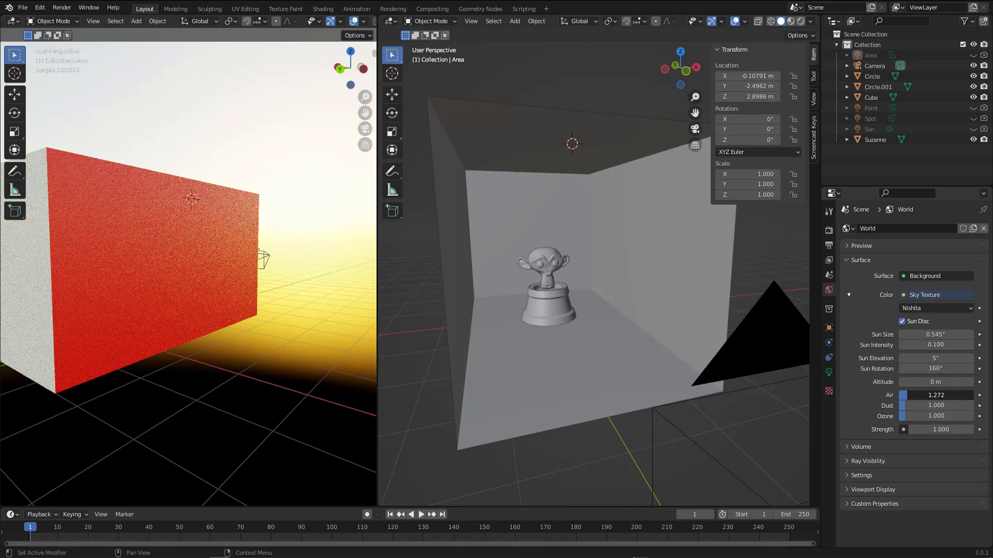
{"action": "left_click_drag", "start_coordinate": [936, 395], "coordinate": [947, 395]}
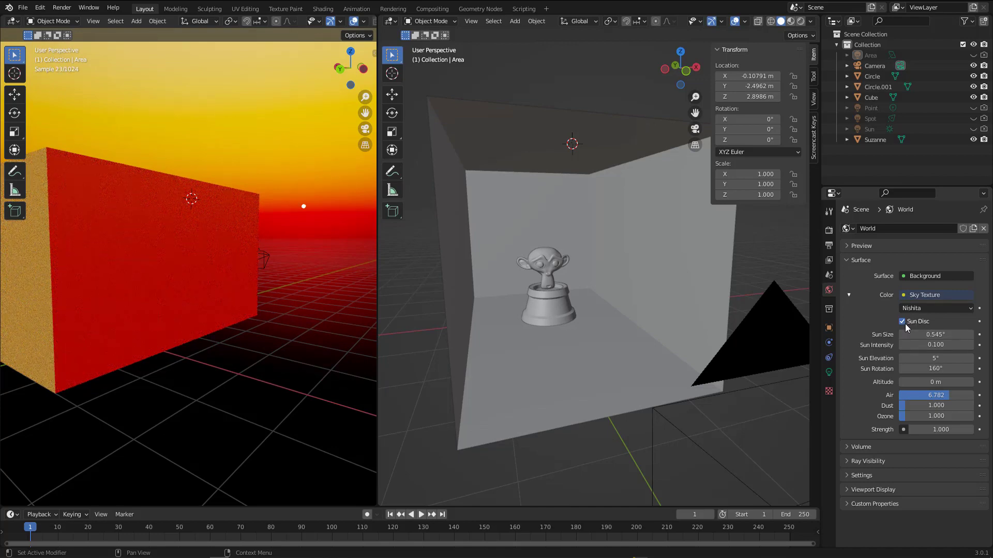
{"action": "left_click", "coordinate": [914, 321]}
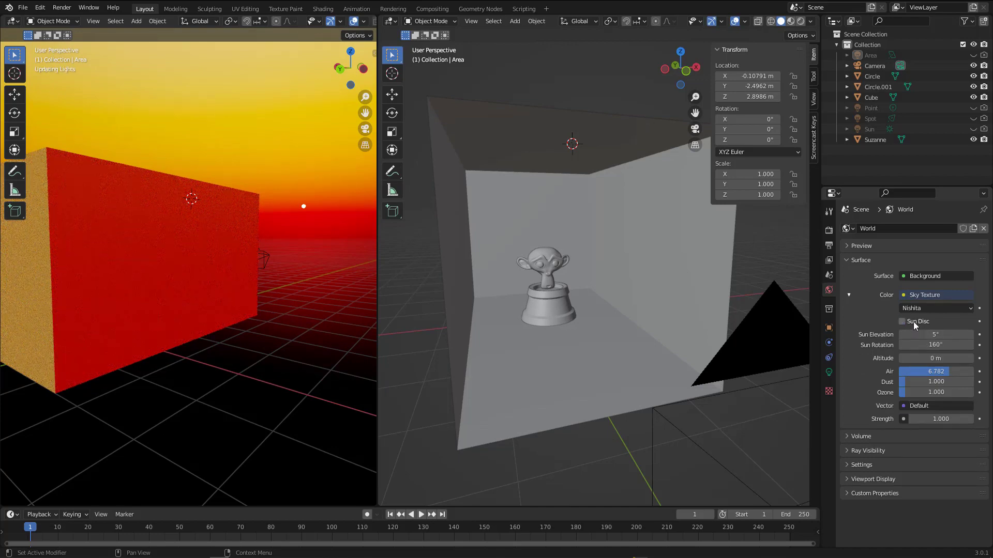
{"action": "left_click", "coordinate": [913, 322]}
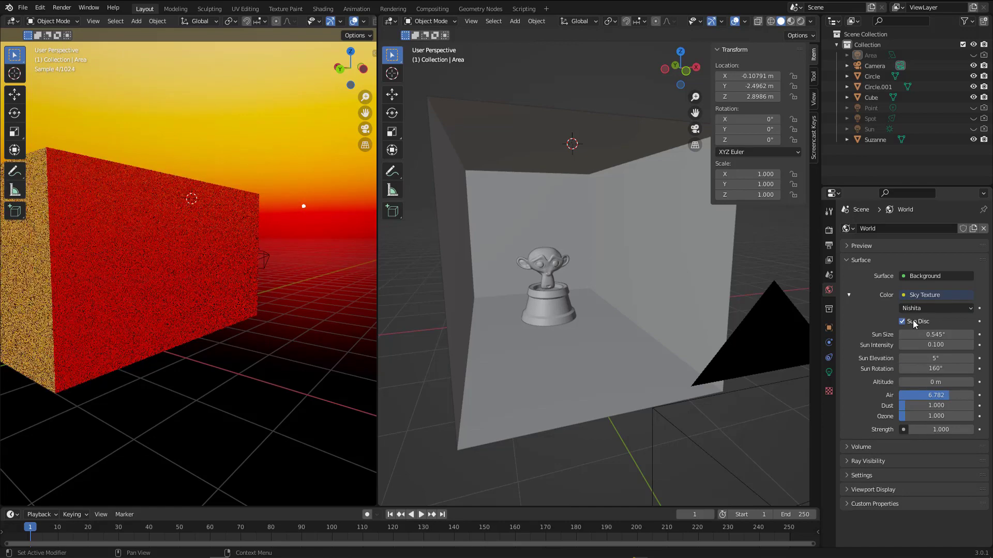
{"action": "left_click_drag", "start_coordinate": [948, 393], "coordinate": [911, 393]}
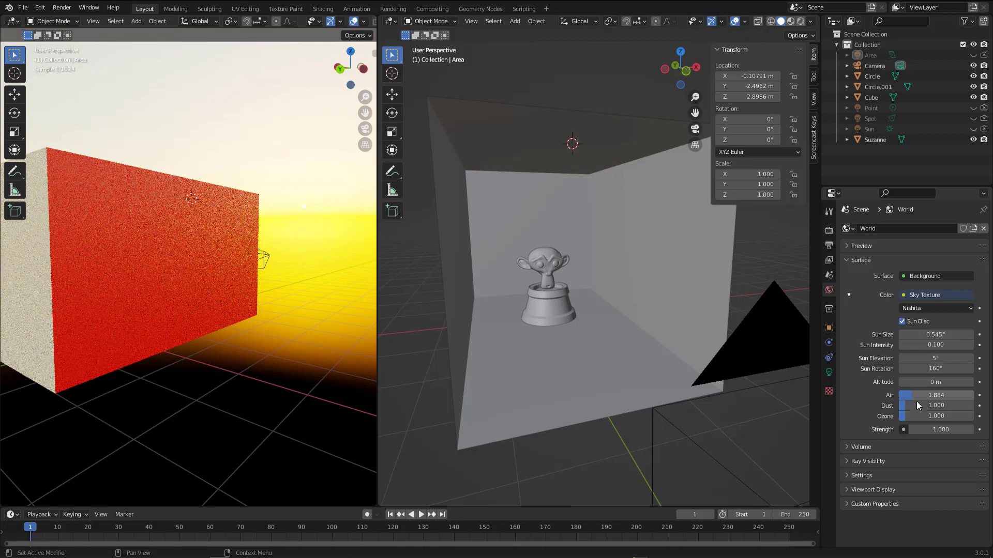
Step: Try the sky's Dust density at 10, and lower it to 1.088
{"action": "left_click_drag", "start_coordinate": [916, 405], "coordinate": [974, 405]}
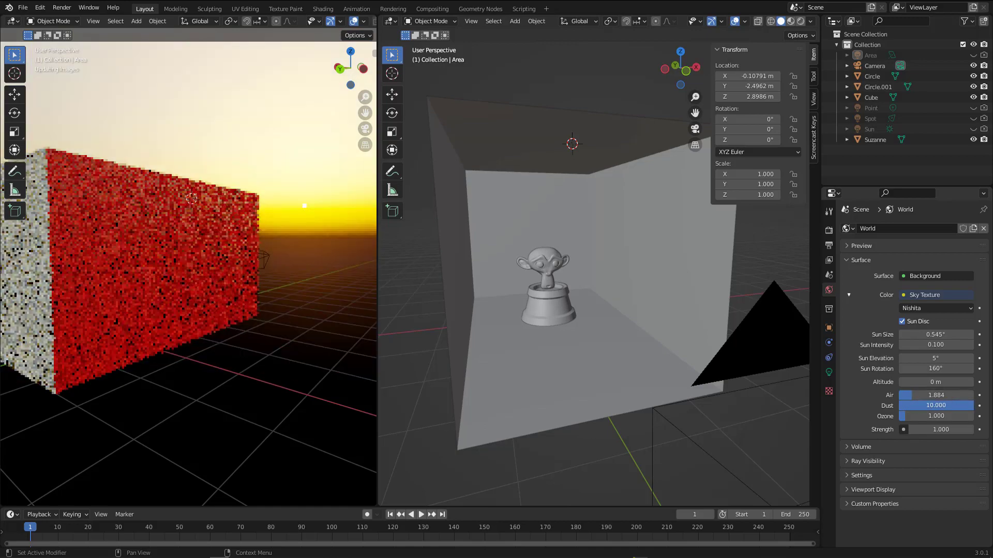
{"action": "mouse_move", "coordinate": [301, 293]}
{"action": "middle_mouse_down"}
{"action": "mouse_move", "coordinate": [163, 290]}
{"action": "mouse_move", "coordinate": [302, 296]}
{"action": "middle_mouse_up"}
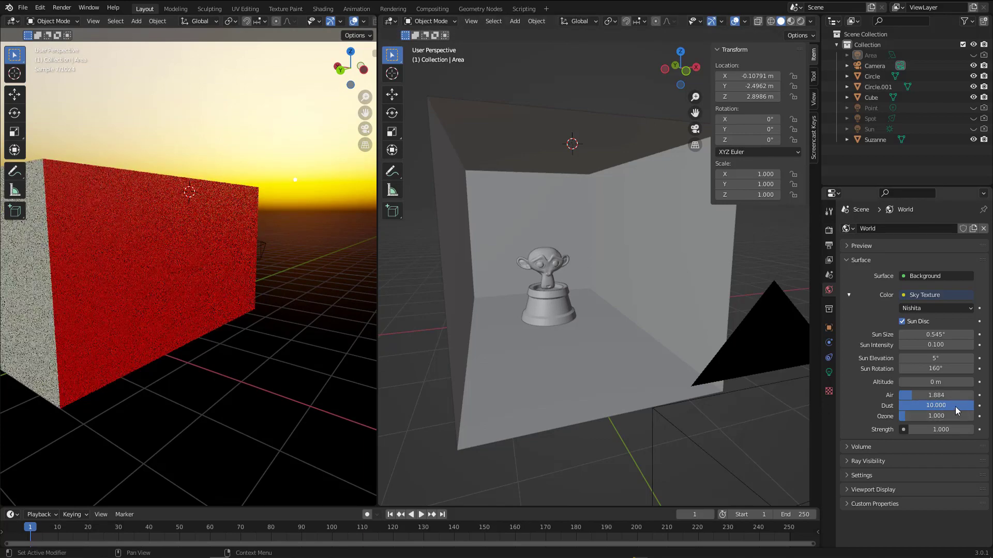
{"action": "left_click_drag", "start_coordinate": [954, 406], "coordinate": [905, 406]}
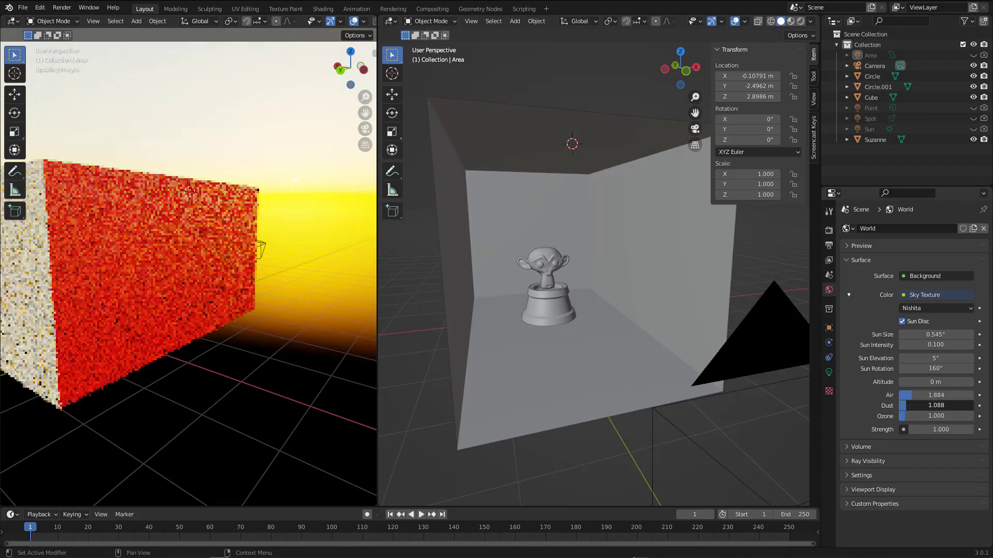
Step: Set the sky's Ozone density to 10
{"action": "left_click", "coordinate": [935, 417]}
{"action": "type", "text": "10"}
{"action": "key", "text": "Return"}
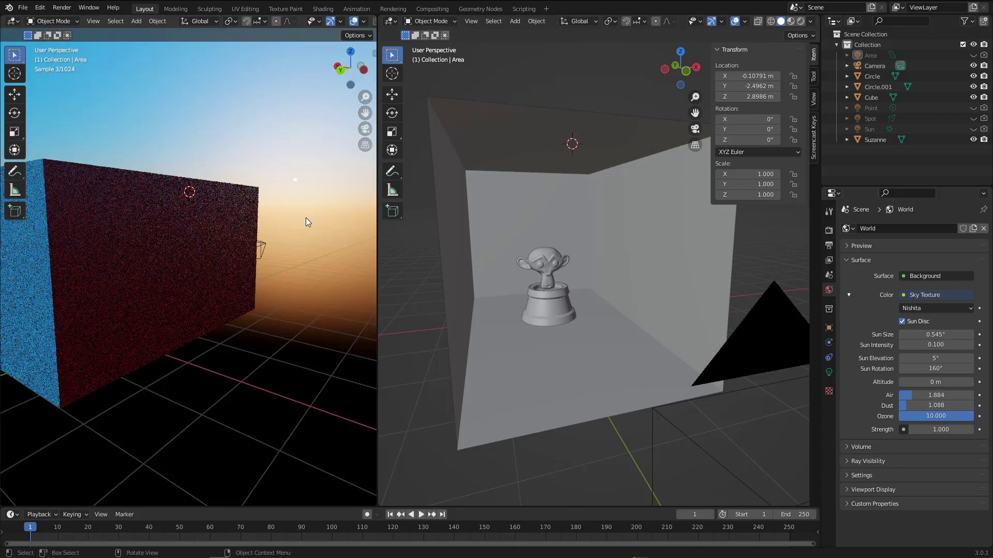
Step: Try the world Strength at 22.2, reset it to 0, and set it to 0.9
{"action": "middle_click_drag", "start_coordinate": [306, 218], "coordinate": [212, 255]}
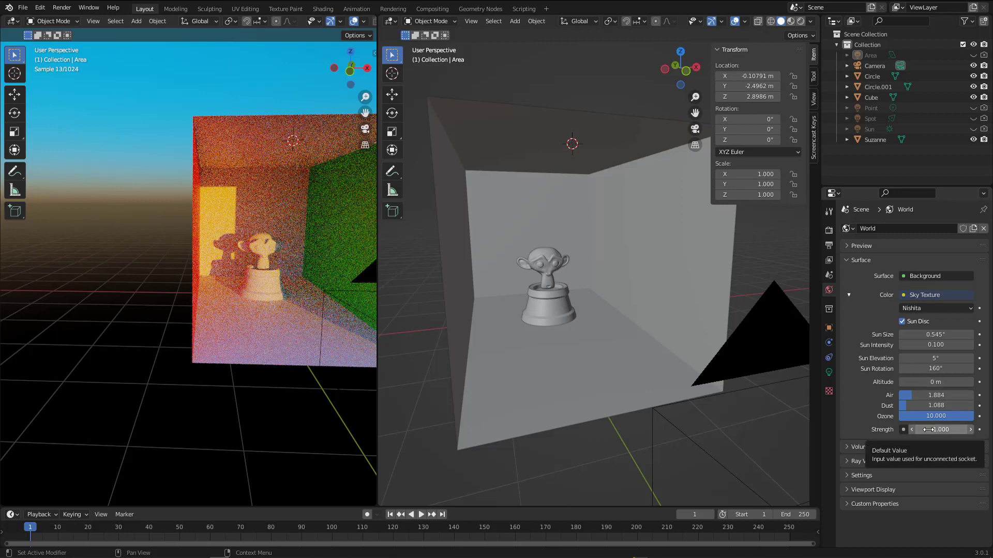
{"action": "left_click_drag", "start_coordinate": [928, 429], "coordinate": [958, 430]}
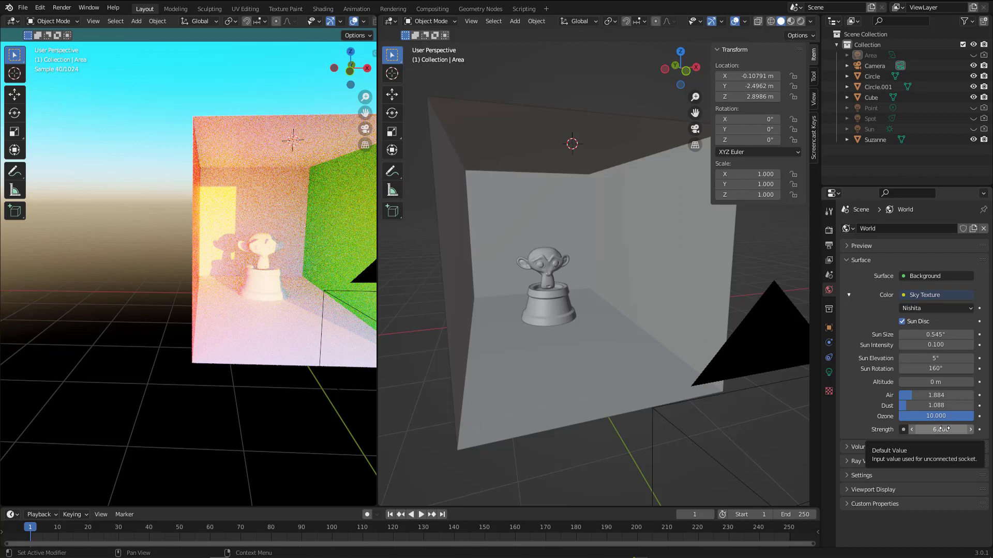
{"action": "left_click_drag", "start_coordinate": [945, 428], "coordinate": [981, 428]}
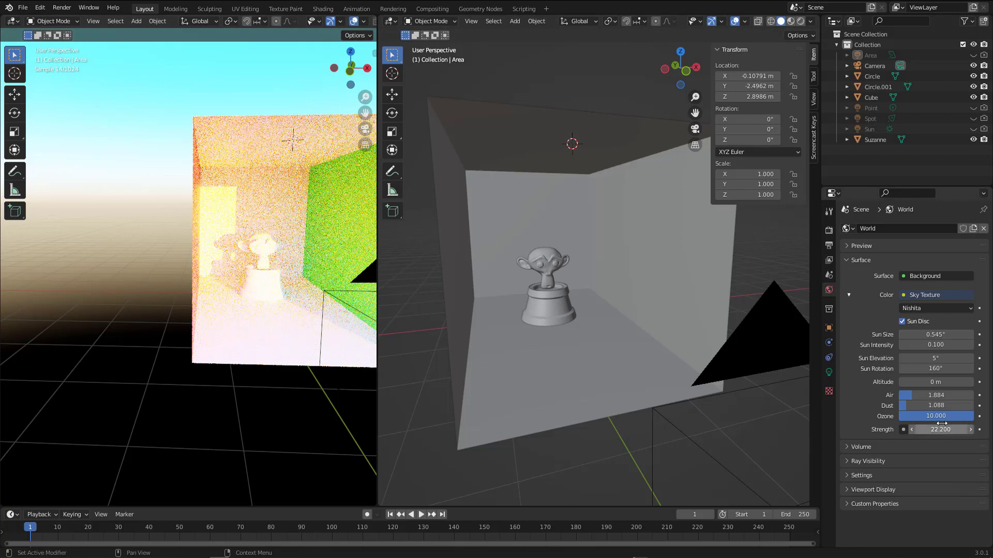
{"action": "key", "text": "BackSpace"}
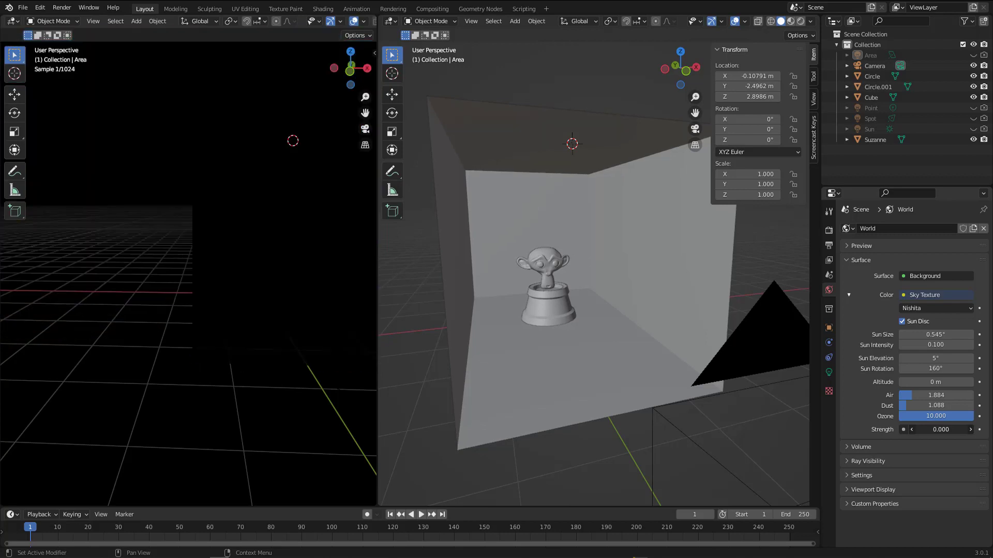
{"action": "left_click_drag", "start_coordinate": [940, 429], "coordinate": [951, 429]}
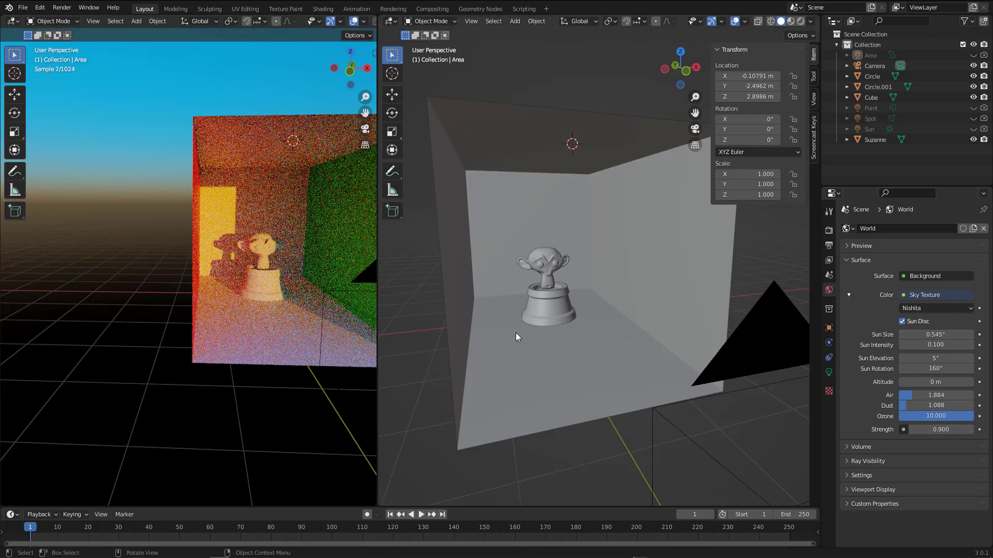
Step: Switch the Sky Texture type to Preetham and try turning its sun direction down and to the side
{"action": "middle_click_drag", "start_coordinate": [259, 331], "coordinate": [269, 332]}
{"action": "left_click", "coordinate": [919, 308]}
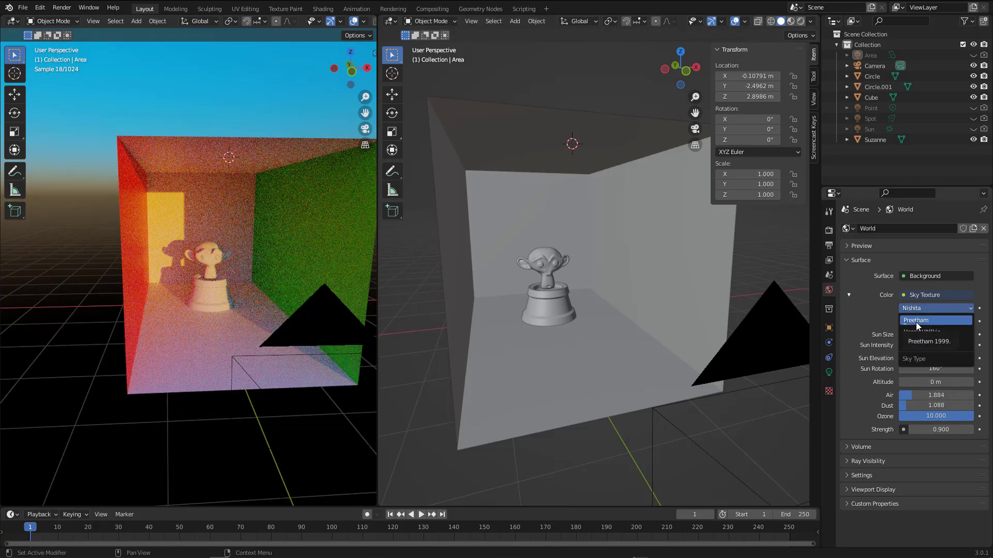
{"action": "left_click", "coordinate": [919, 321]}
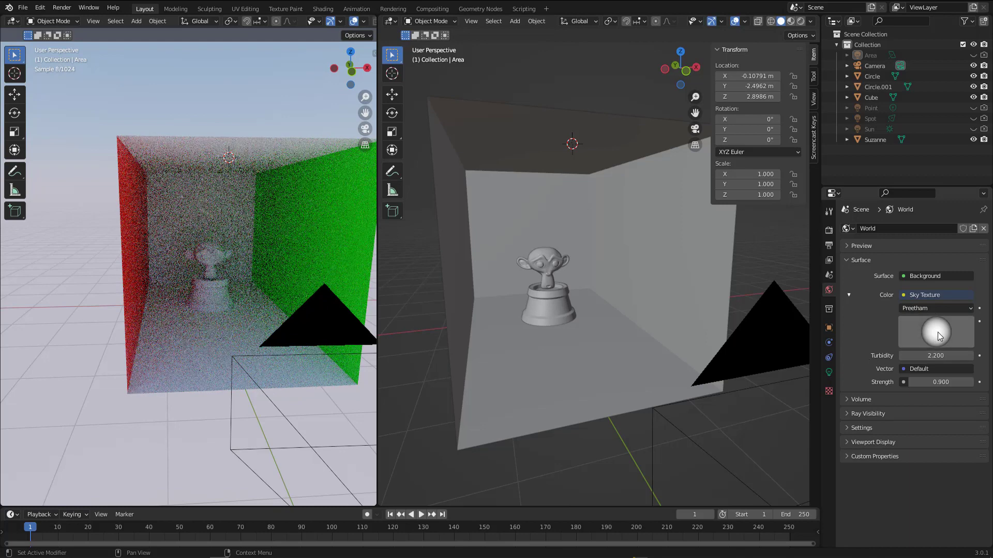
{"action": "left_click_drag", "start_coordinate": [939, 332], "coordinate": [967, 412]}
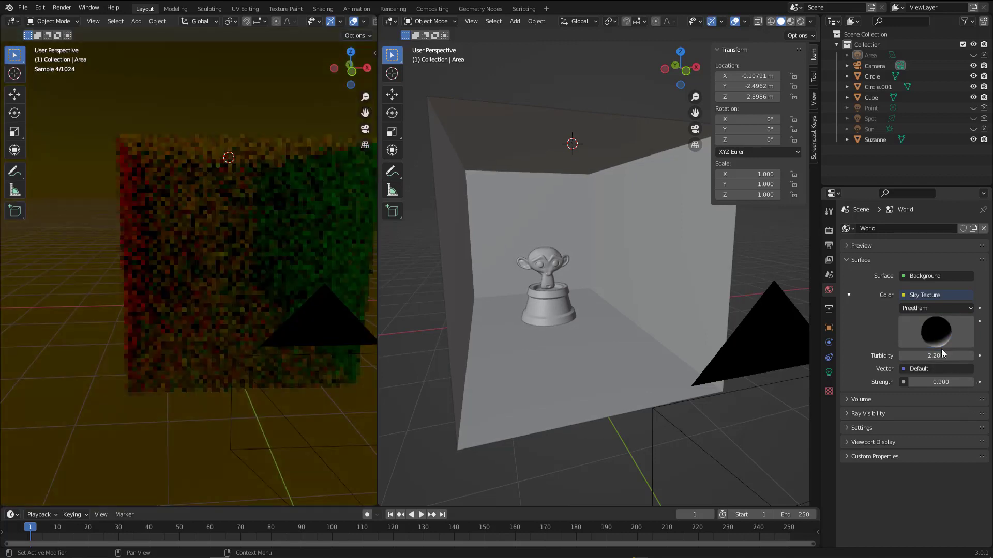
{"action": "left_click_drag", "start_coordinate": [941, 344], "coordinate": [981, 316]}
{"action": "middle_click_drag", "start_coordinate": [254, 236], "coordinate": [288, 197]}
{"action": "middle_click_drag", "start_coordinate": [66, 175], "coordinate": [247, 231]}
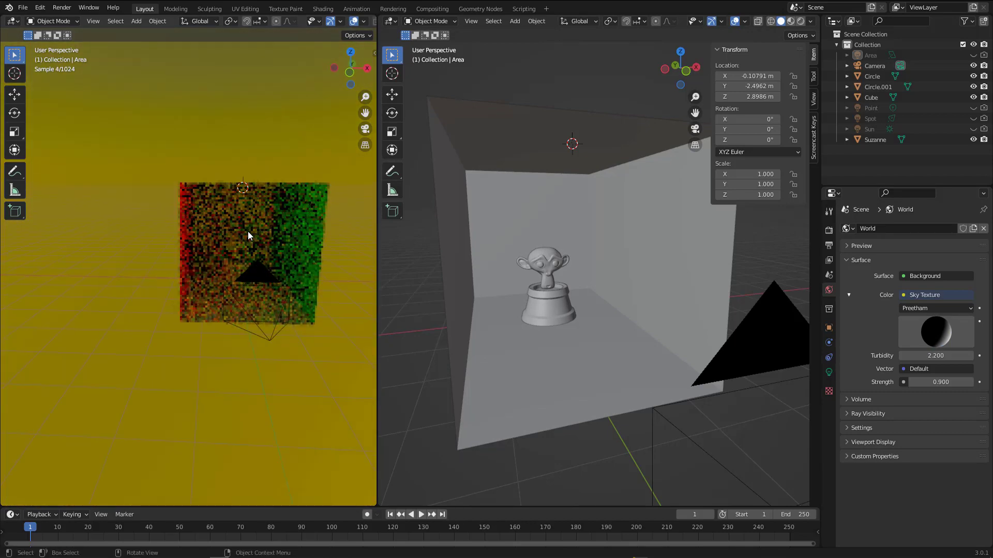
{"action": "scroll", "coordinate": [249, 232], "scroll_direction": "up", "scroll_amount": 4}
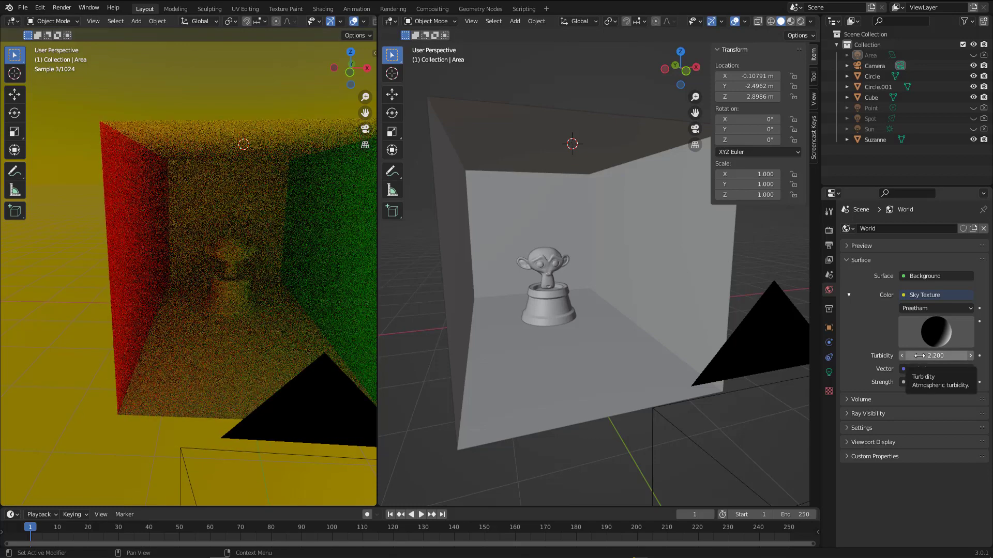
Step: Try adjusting the Preetham sky's Turbidity, turn its sun direction back to the front, and try a Strength of 205.9 without keeping it
{"action": "left_click_drag", "start_coordinate": [923, 356], "coordinate": [887, 310]}
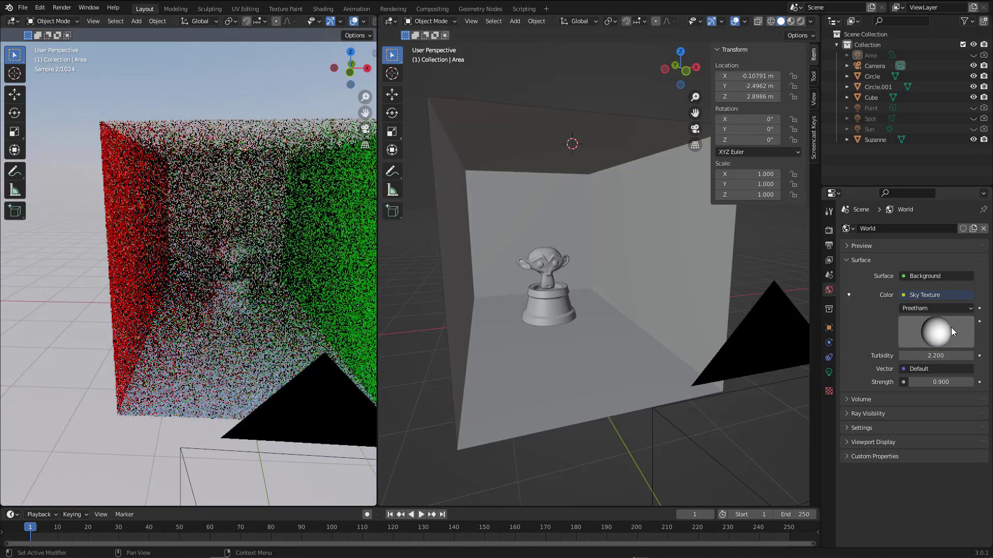
{"action": "mouse_move", "coordinate": [932, 381]}
{"action": "left_mouse_down"}
{"action": "mouse_move", "coordinate": [924, 381]}
{"action": "mouse_move", "coordinate": [946, 382]}
{"action": "left_mouse_up"}
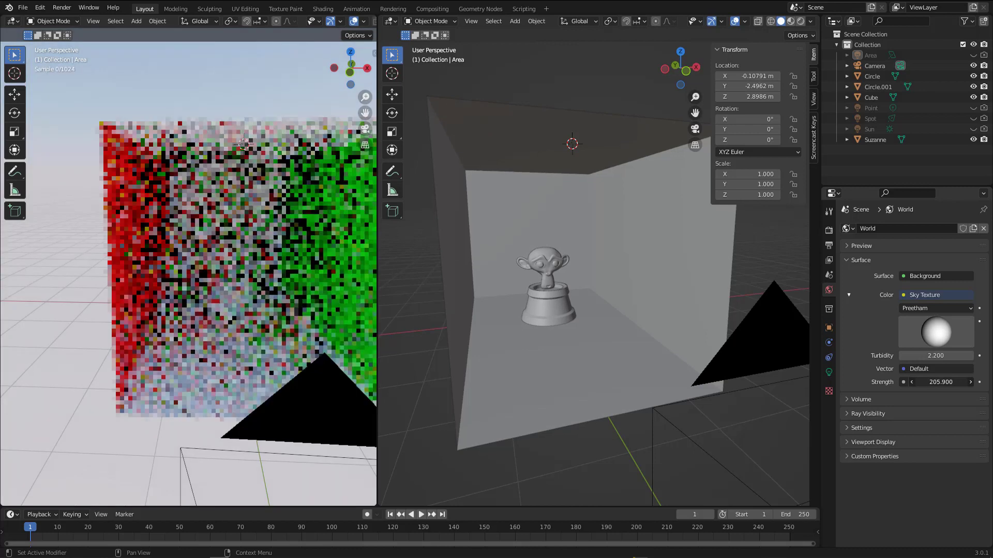
{"action": "key", "text": "Escape"}
Step: Switch the Sky Texture type to Hosek / Wilkie and try a different sun direction
{"action": "left_click", "coordinate": [921, 309]}
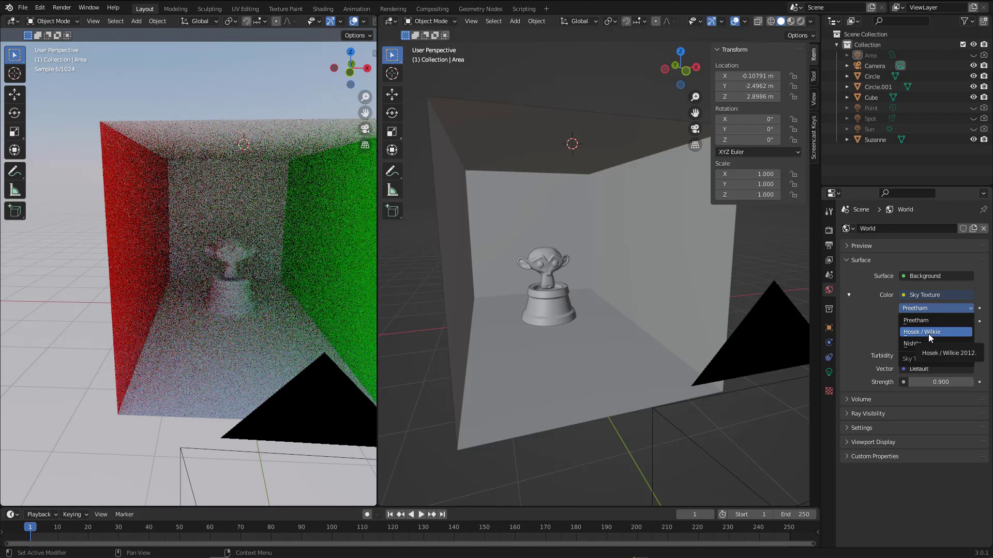
{"action": "left_click", "coordinate": [928, 334]}
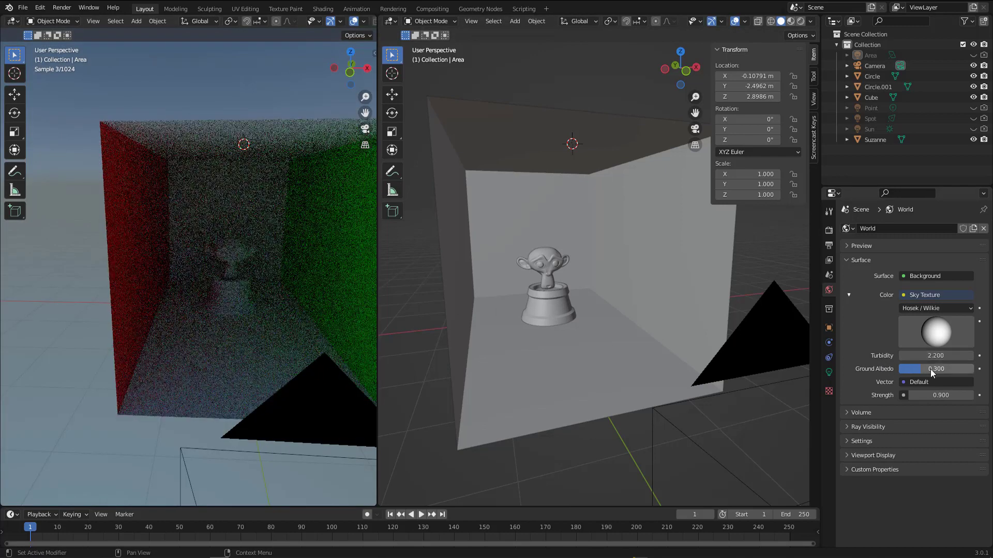
{"action": "mouse_move", "coordinate": [939, 336]}
{"action": "left_mouse_down"}
{"action": "mouse_move", "coordinate": [907, 343]}
{"action": "mouse_move", "coordinate": [853, 330]}
{"action": "mouse_move", "coordinate": [952, 330]}
{"action": "mouse_move", "coordinate": [932, 333]}
{"action": "mouse_move", "coordinate": [931, 358]}
{"action": "mouse_move", "coordinate": [962, 357]}
{"action": "left_mouse_up"}
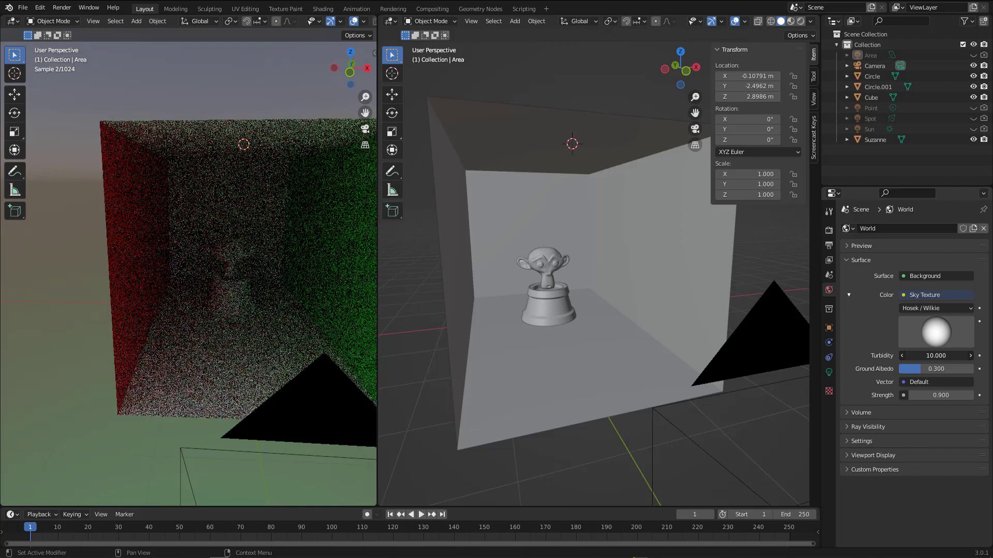
Step: Try the Hosek / Wilkie sky's Turbidity at 10 and 1, and settle on 10
{"action": "left_click_drag", "start_coordinate": [936, 356], "coordinate": [904, 356]}
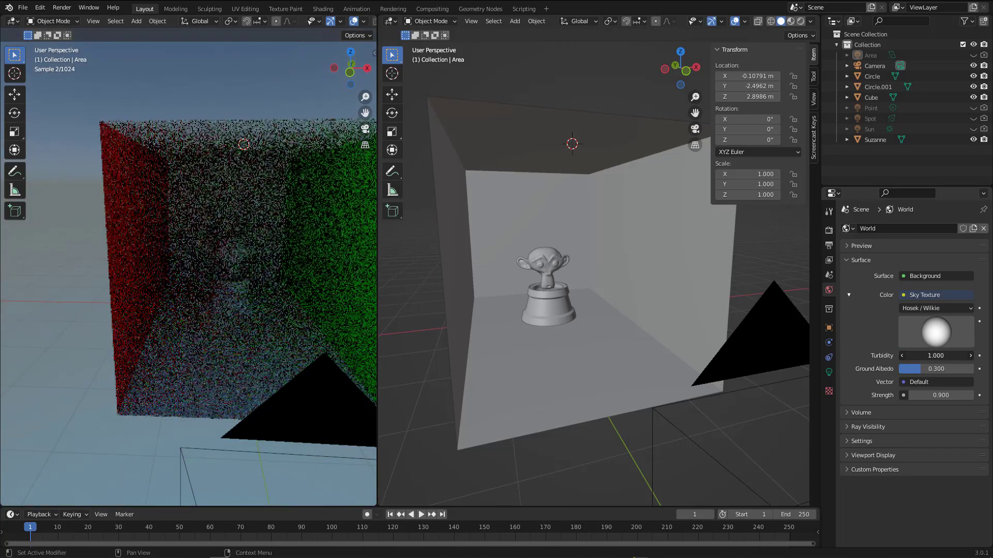
{"action": "middle_click_drag", "start_coordinate": [176, 292], "coordinate": [228, 291]}
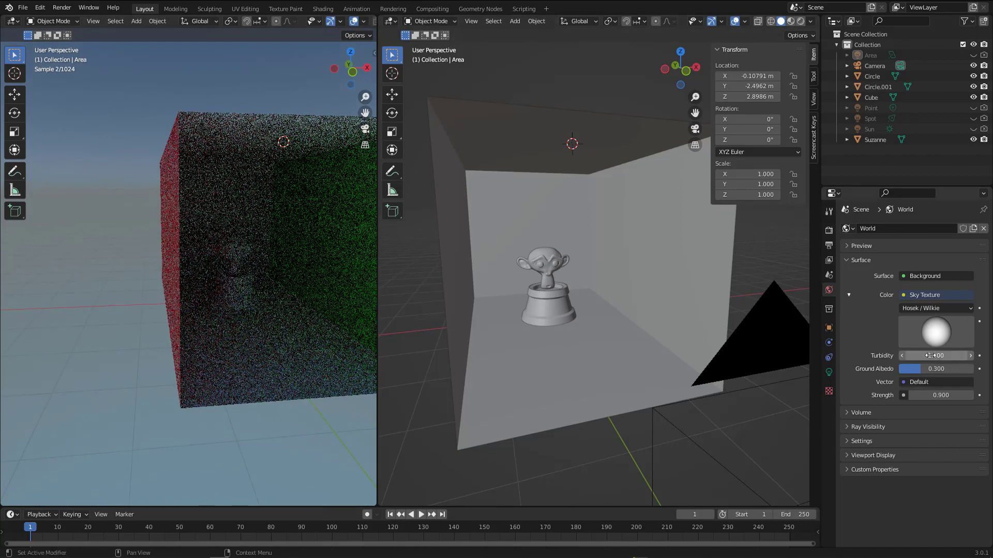
{"action": "left_click_drag", "start_coordinate": [956, 356], "coordinate": [908, 356]}
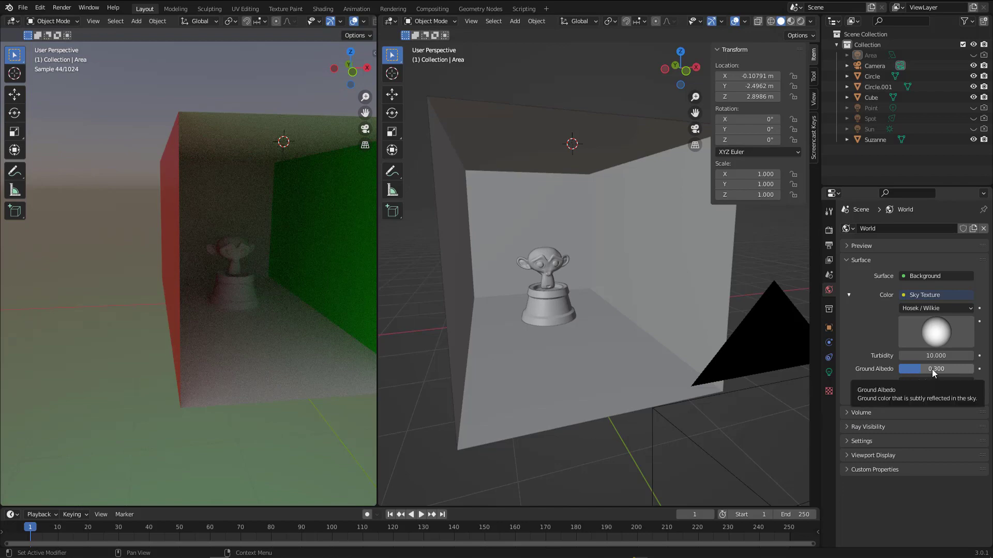
Step: Try the Hosek / Wilkie sky's Ground Albedo at 0 and 1, and return it to 0
{"action": "left_click_drag", "start_coordinate": [932, 369], "coordinate": [898, 368]}
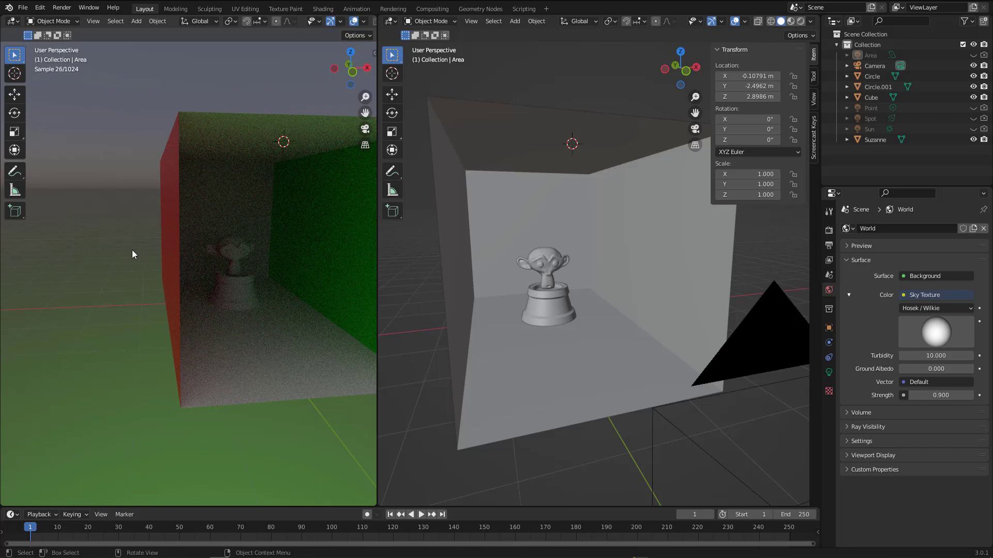
{"action": "left_click_drag", "start_coordinate": [950, 369], "coordinate": [972, 368]}
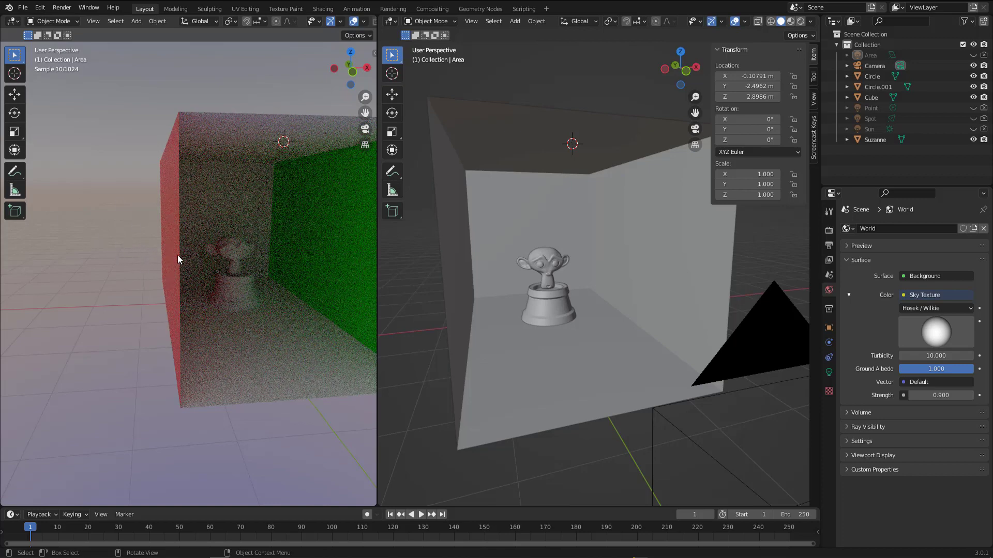
{"action": "middle_click_drag", "start_coordinate": [175, 256], "coordinate": [166, 253]}
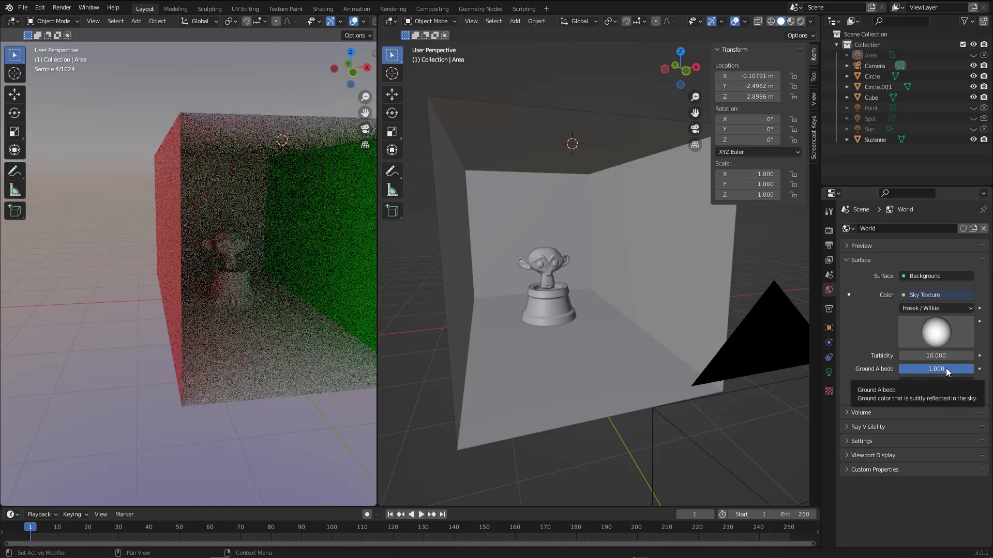
{"action": "key", "text": "ctrl+BackSpace"}
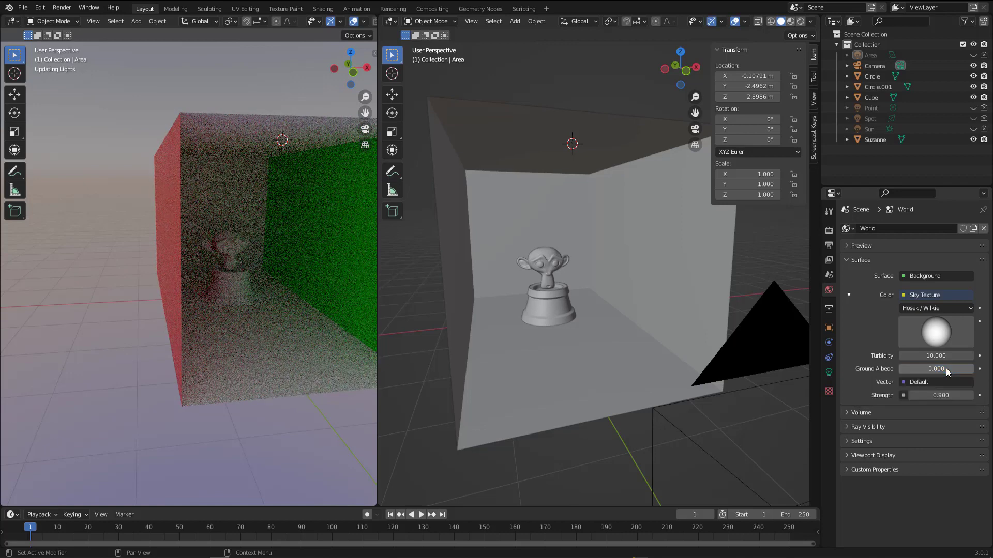
Step: Try the Hosek / Wilkie sky at a Strength of 16.6, cancel that change, and switch the sky type back to Nishita
{"action": "left_click_drag", "start_coordinate": [942, 395], "coordinate": [989, 395]}
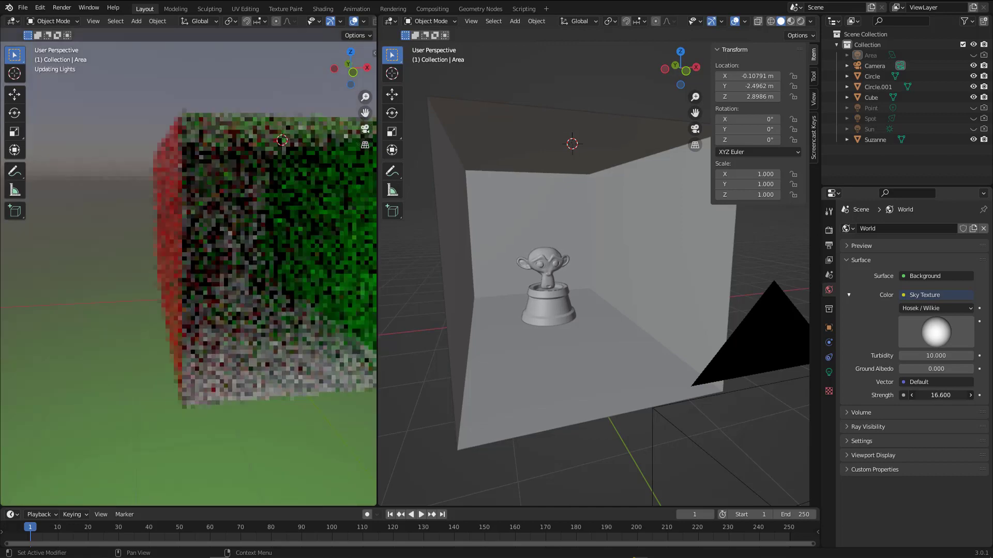
{"action": "key", "text": "Escape"}
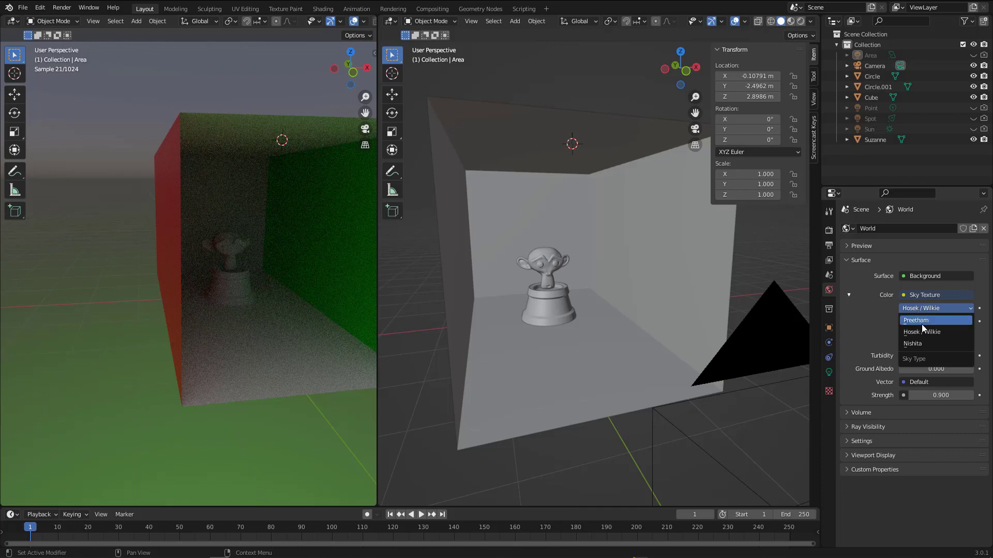
{"action": "left_click", "coordinate": [919, 345]}
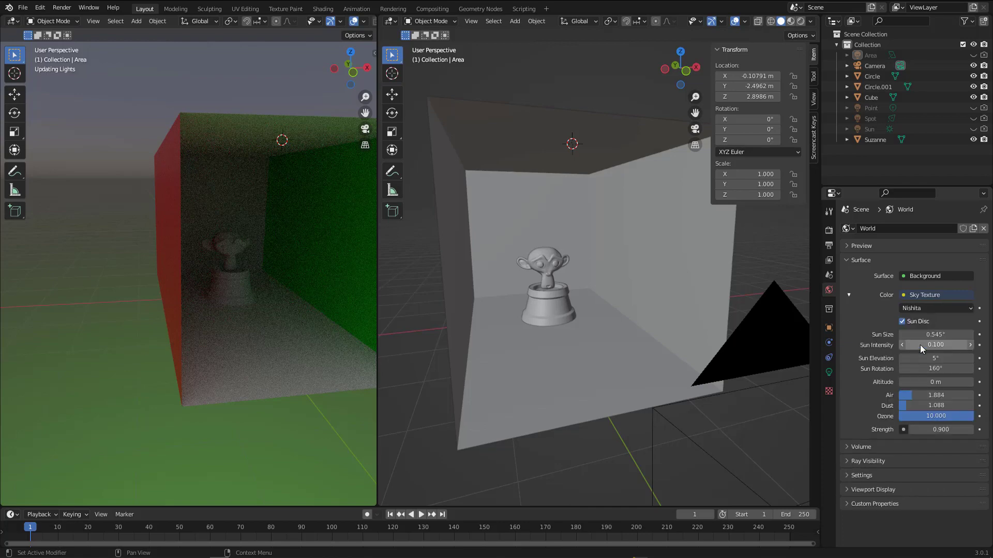